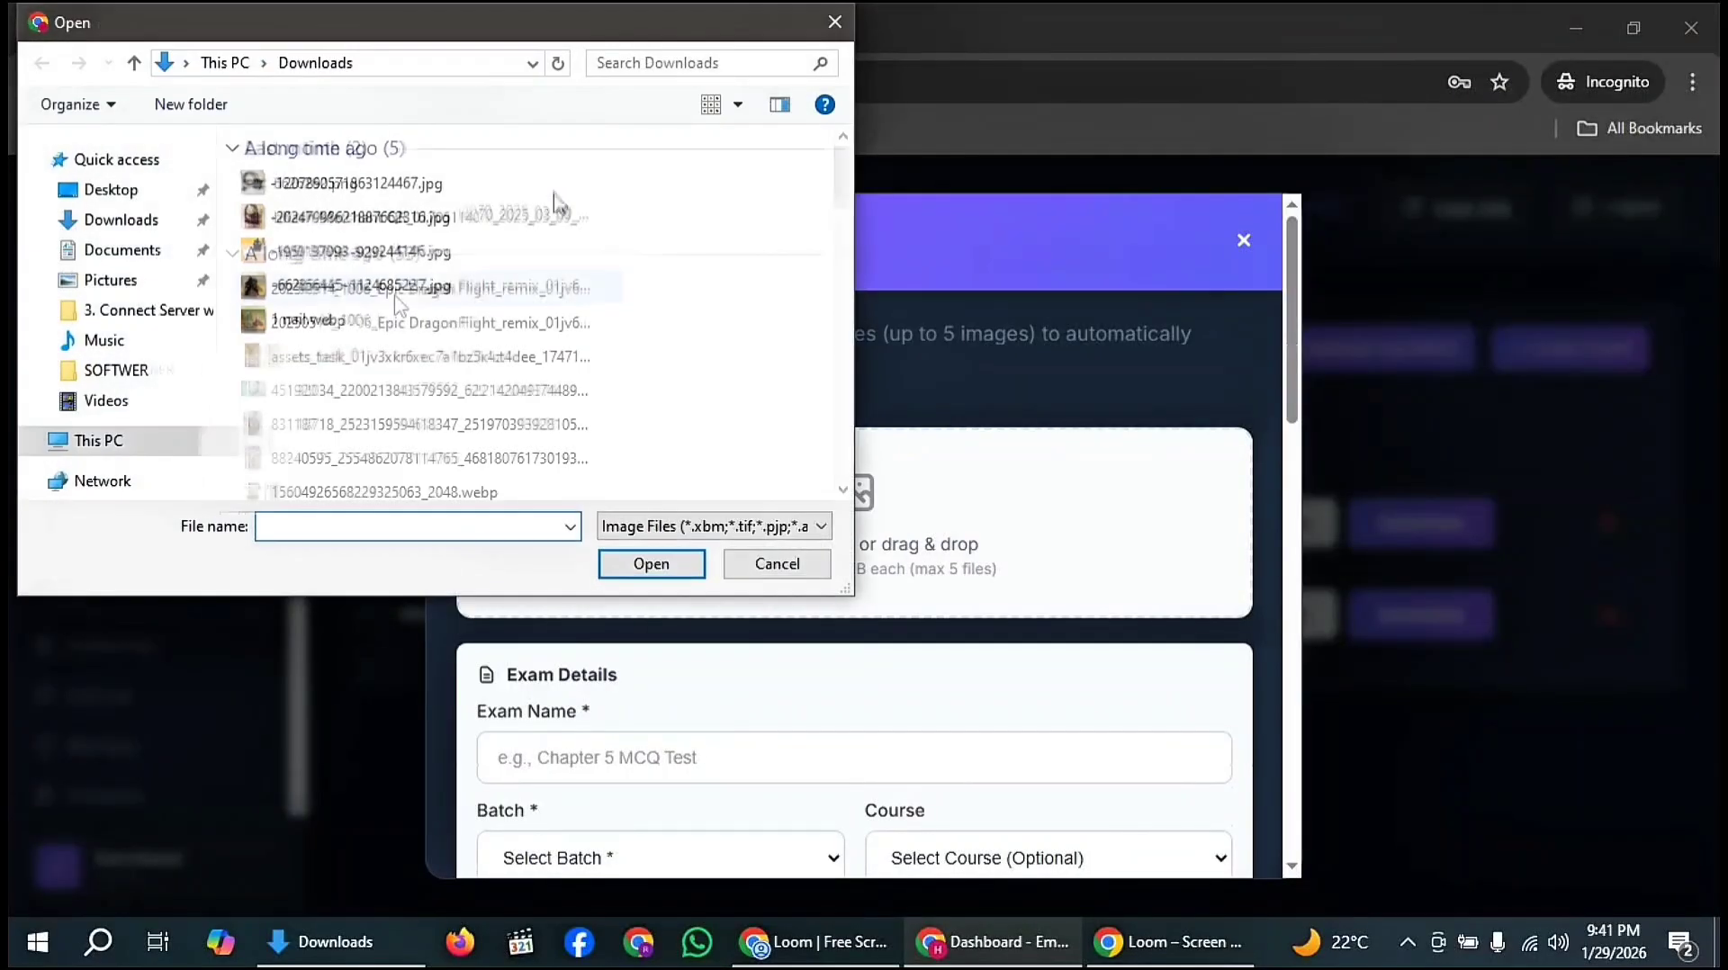
- Upload "WhatsApp Image 2026-01-29 at 9.33.59 PM.jpeg" and "WhatsApp Image 2026-01-29 at 9.30.03 PM.jpeg" from Downloads as chapter images
scroll(396, 270, "up", 10)
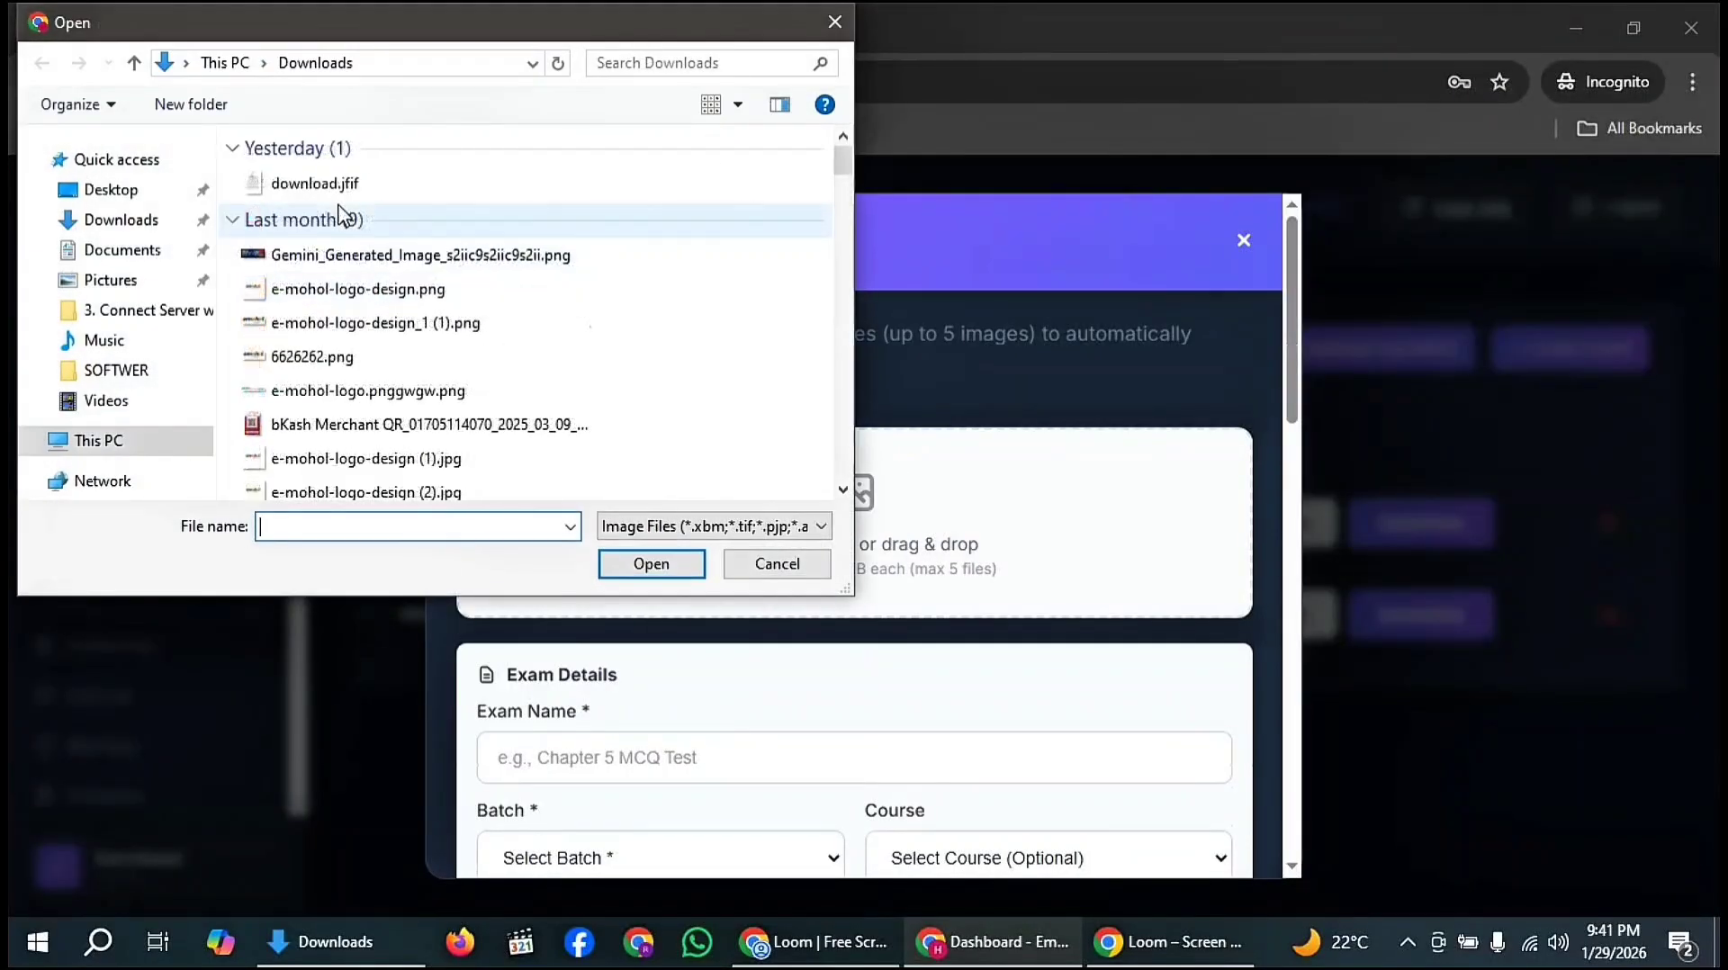
left_click(400, 184)
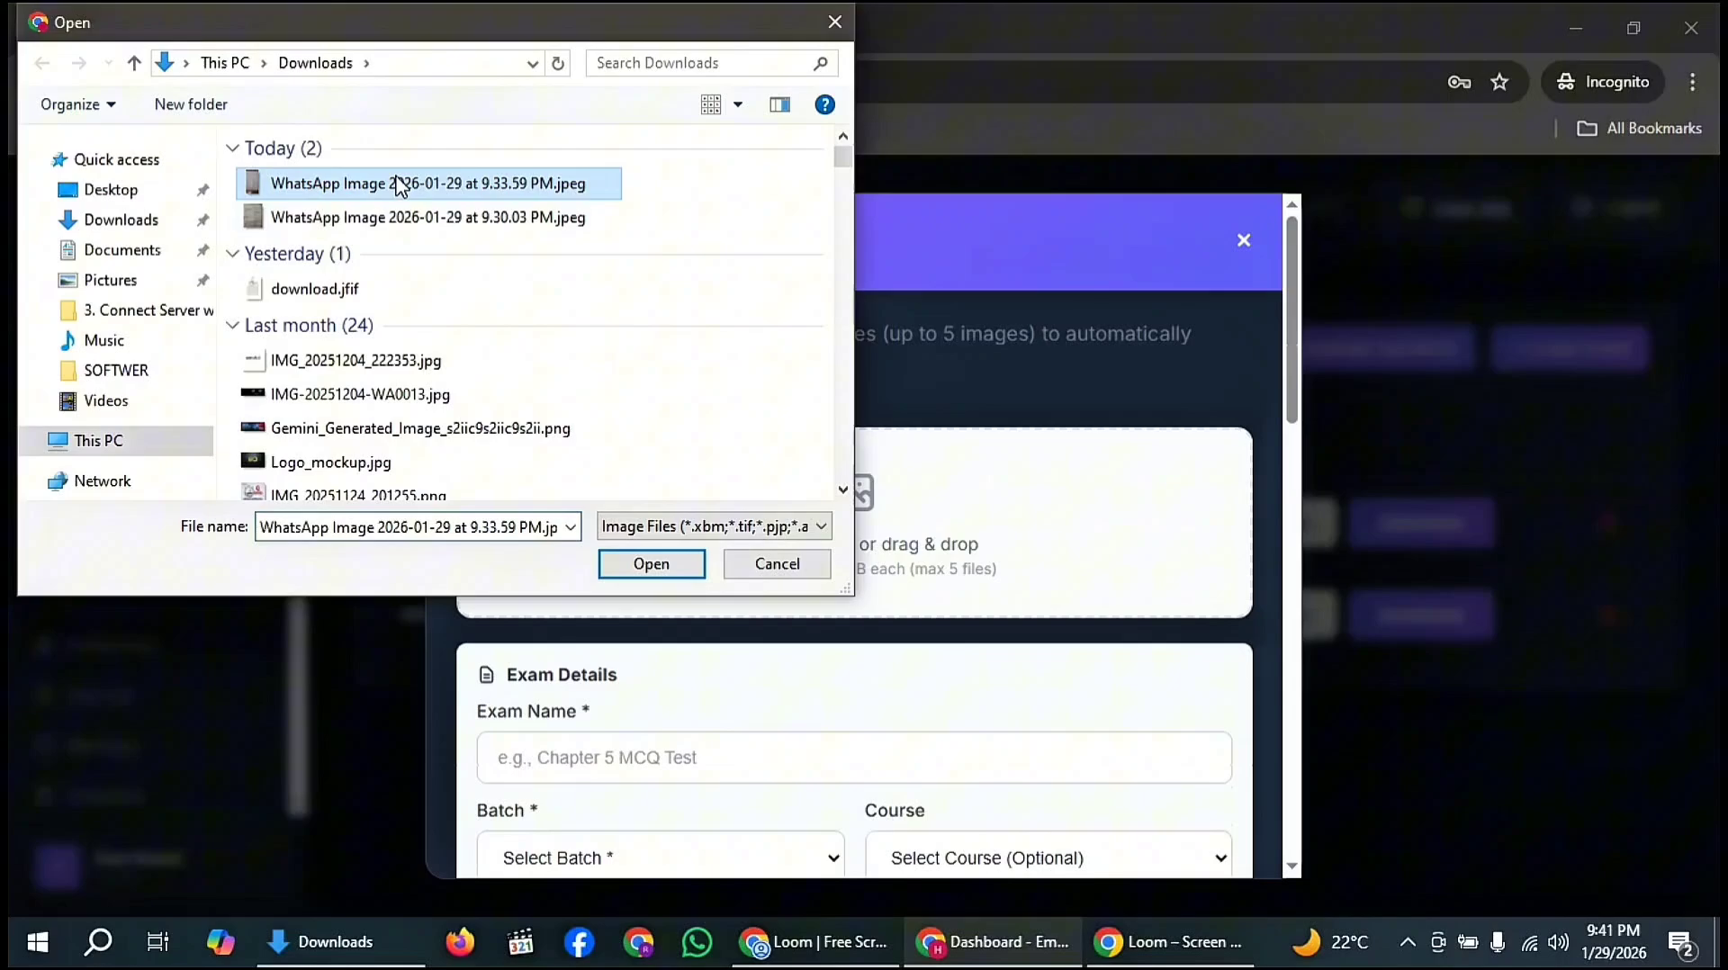
left_click(670, 565)
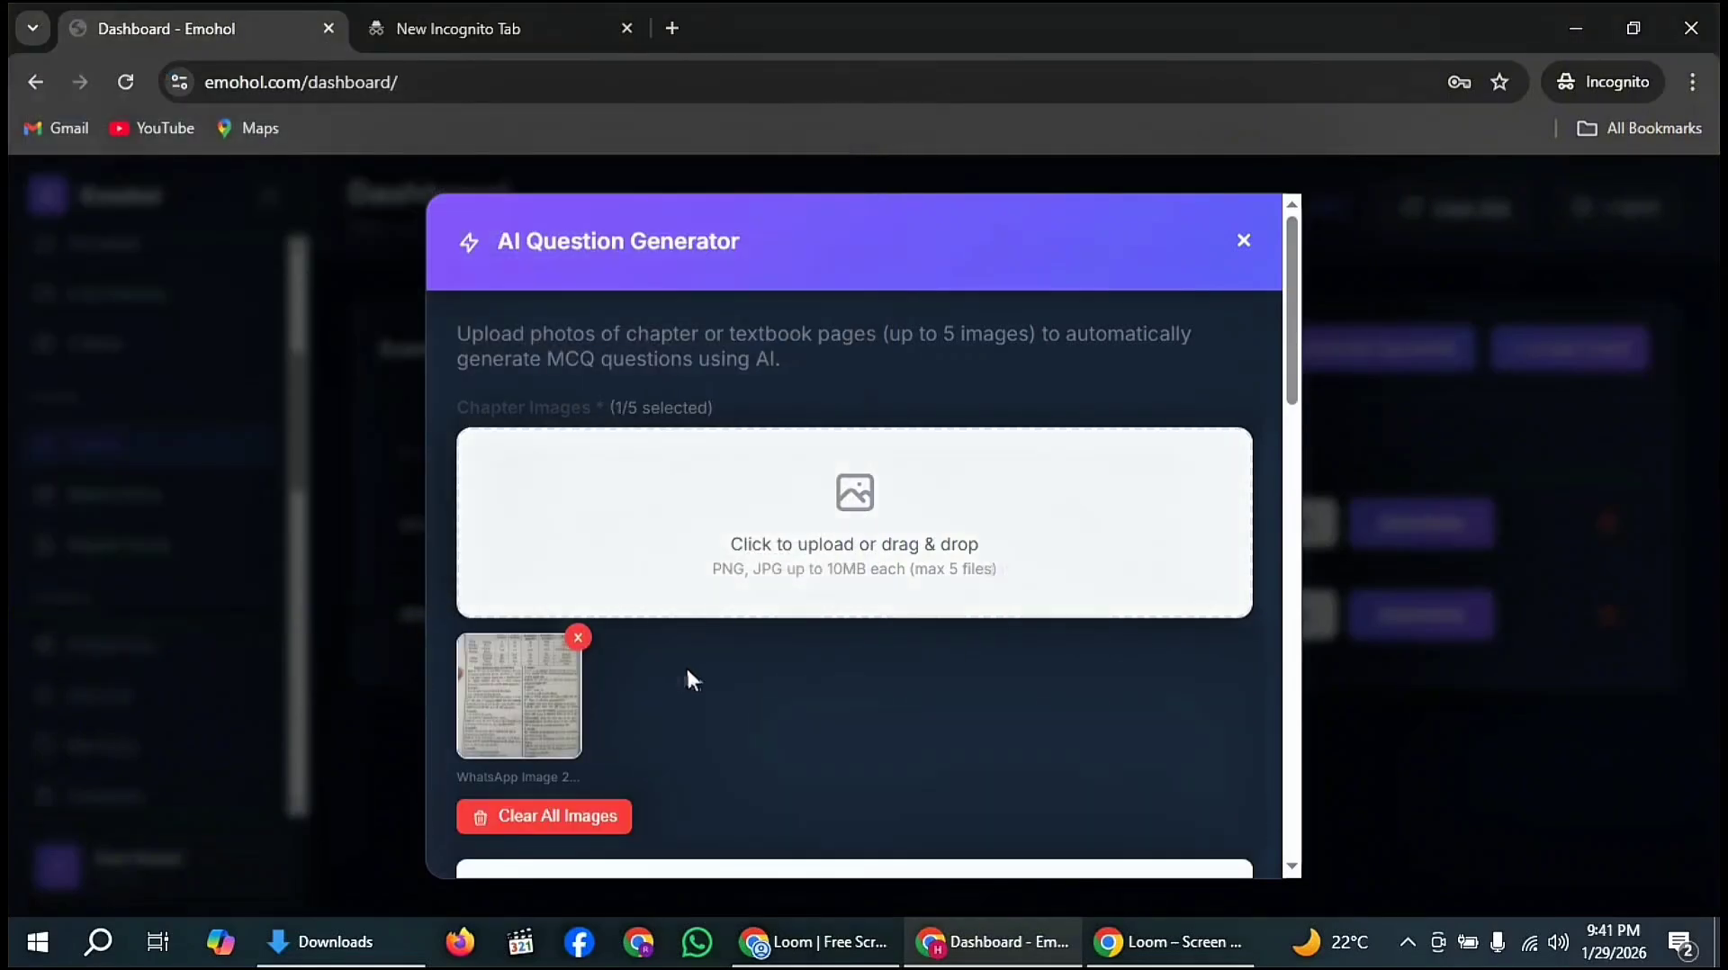
left_click(758, 558)
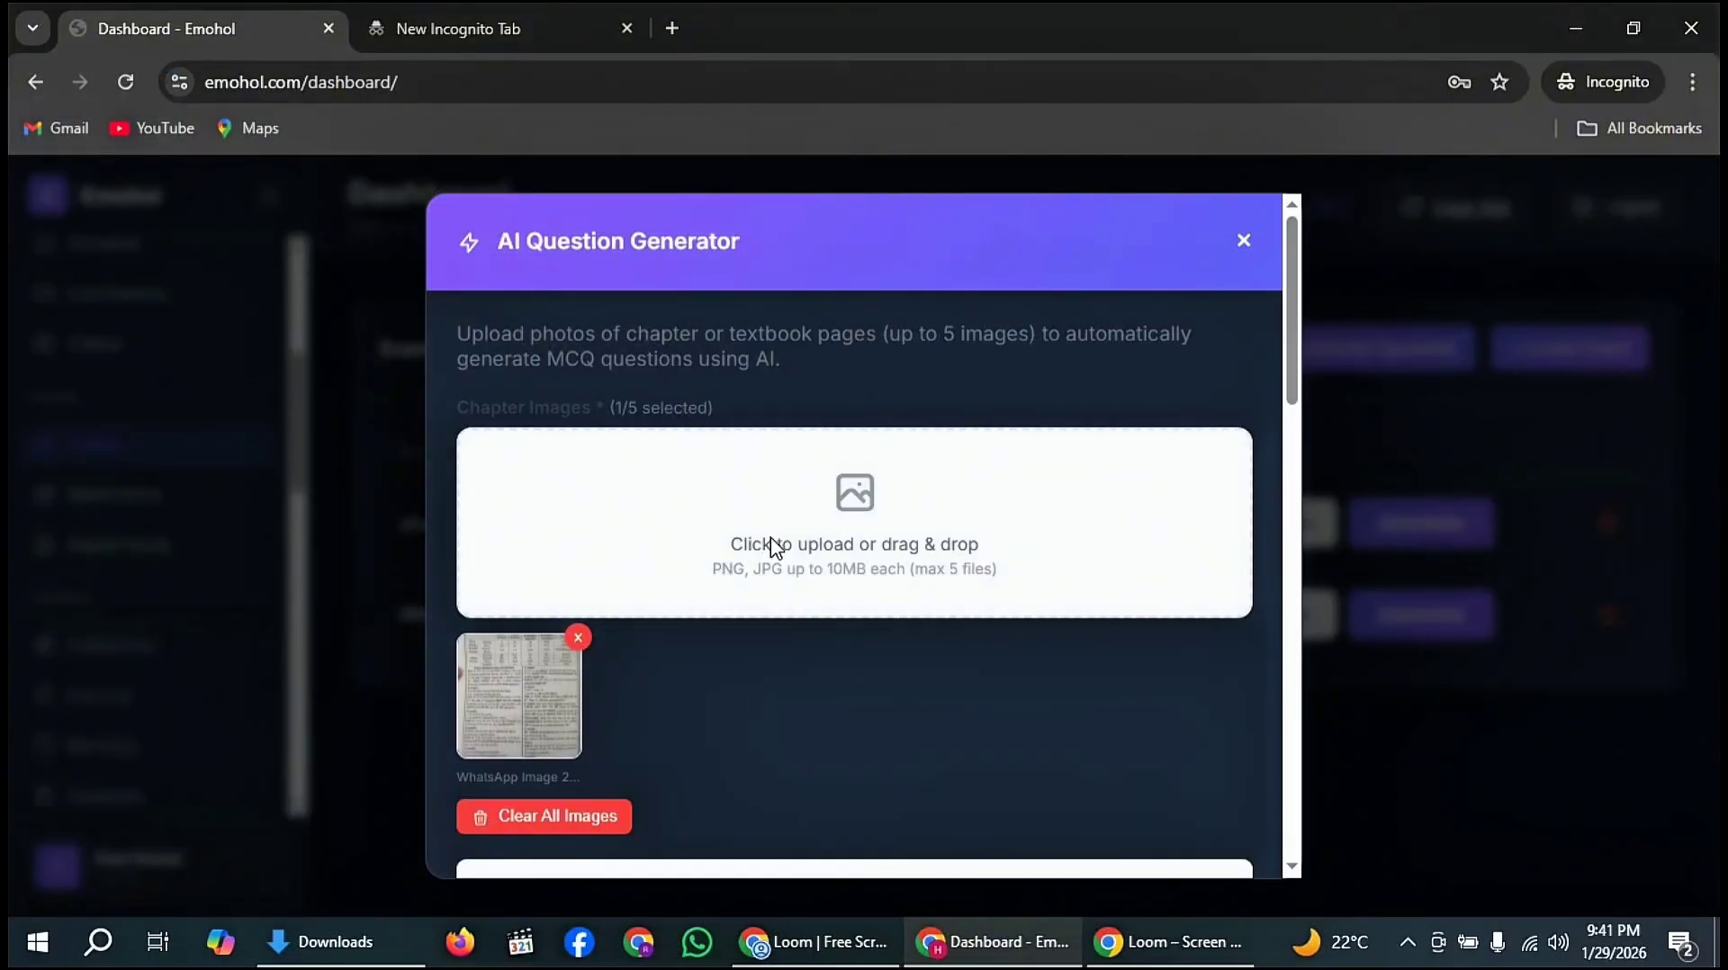
scroll(396, 207, "up", 10)
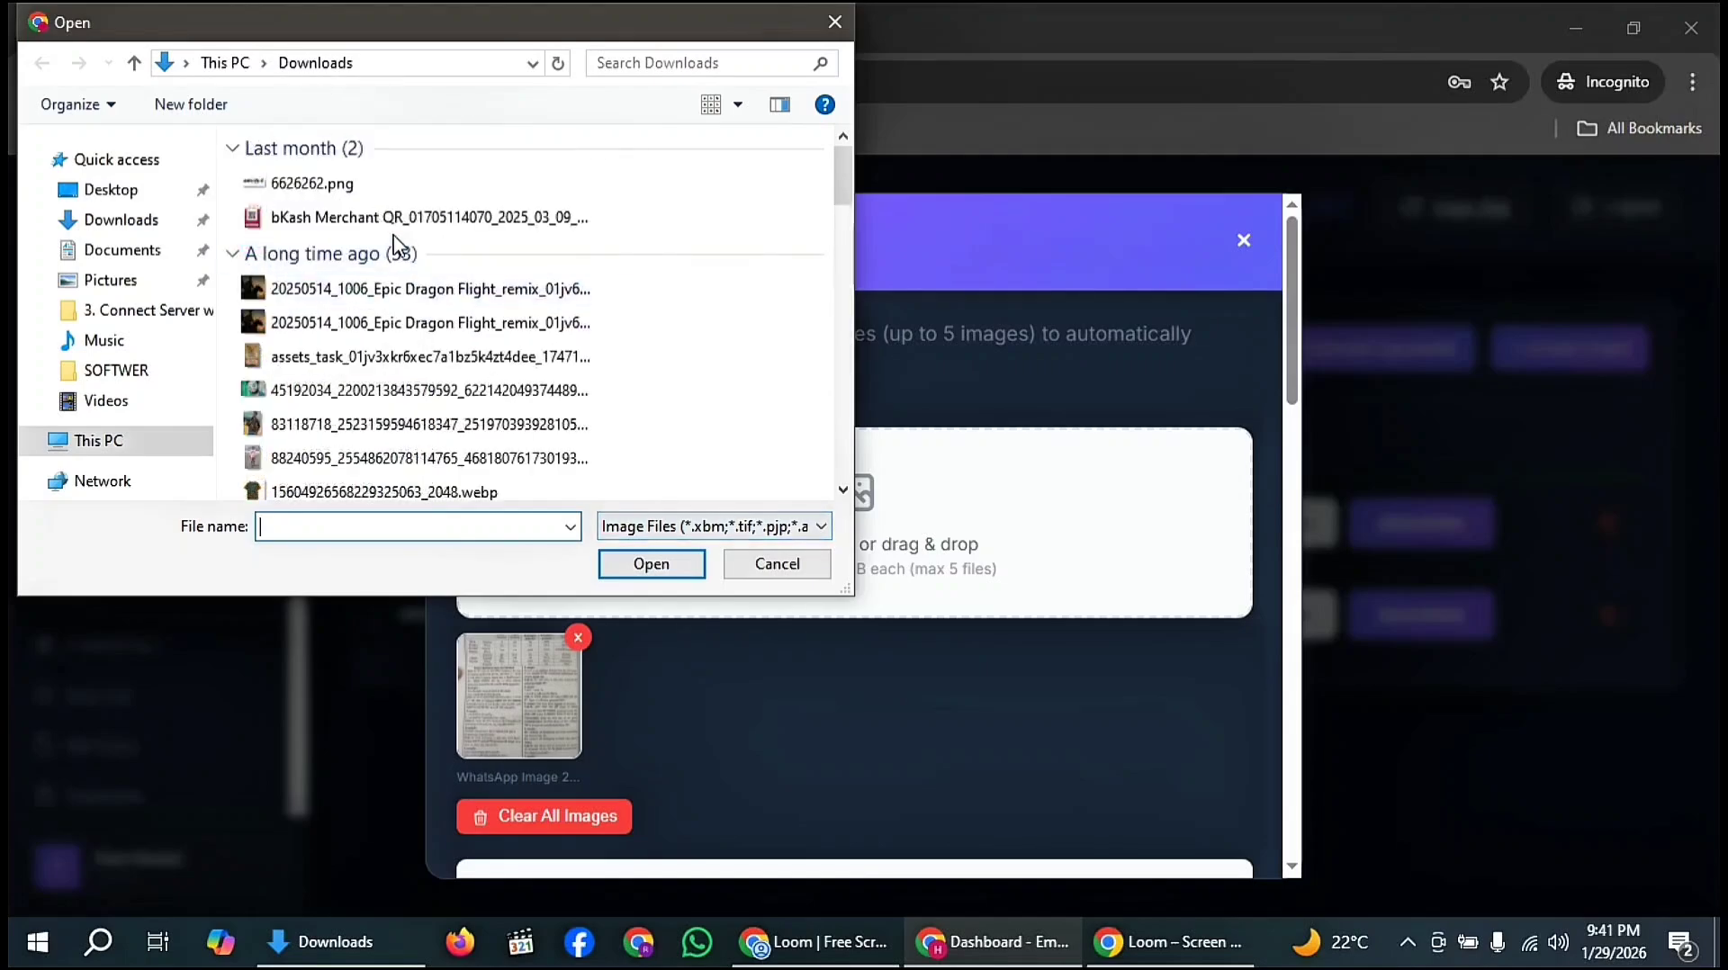
left_click(413, 225)
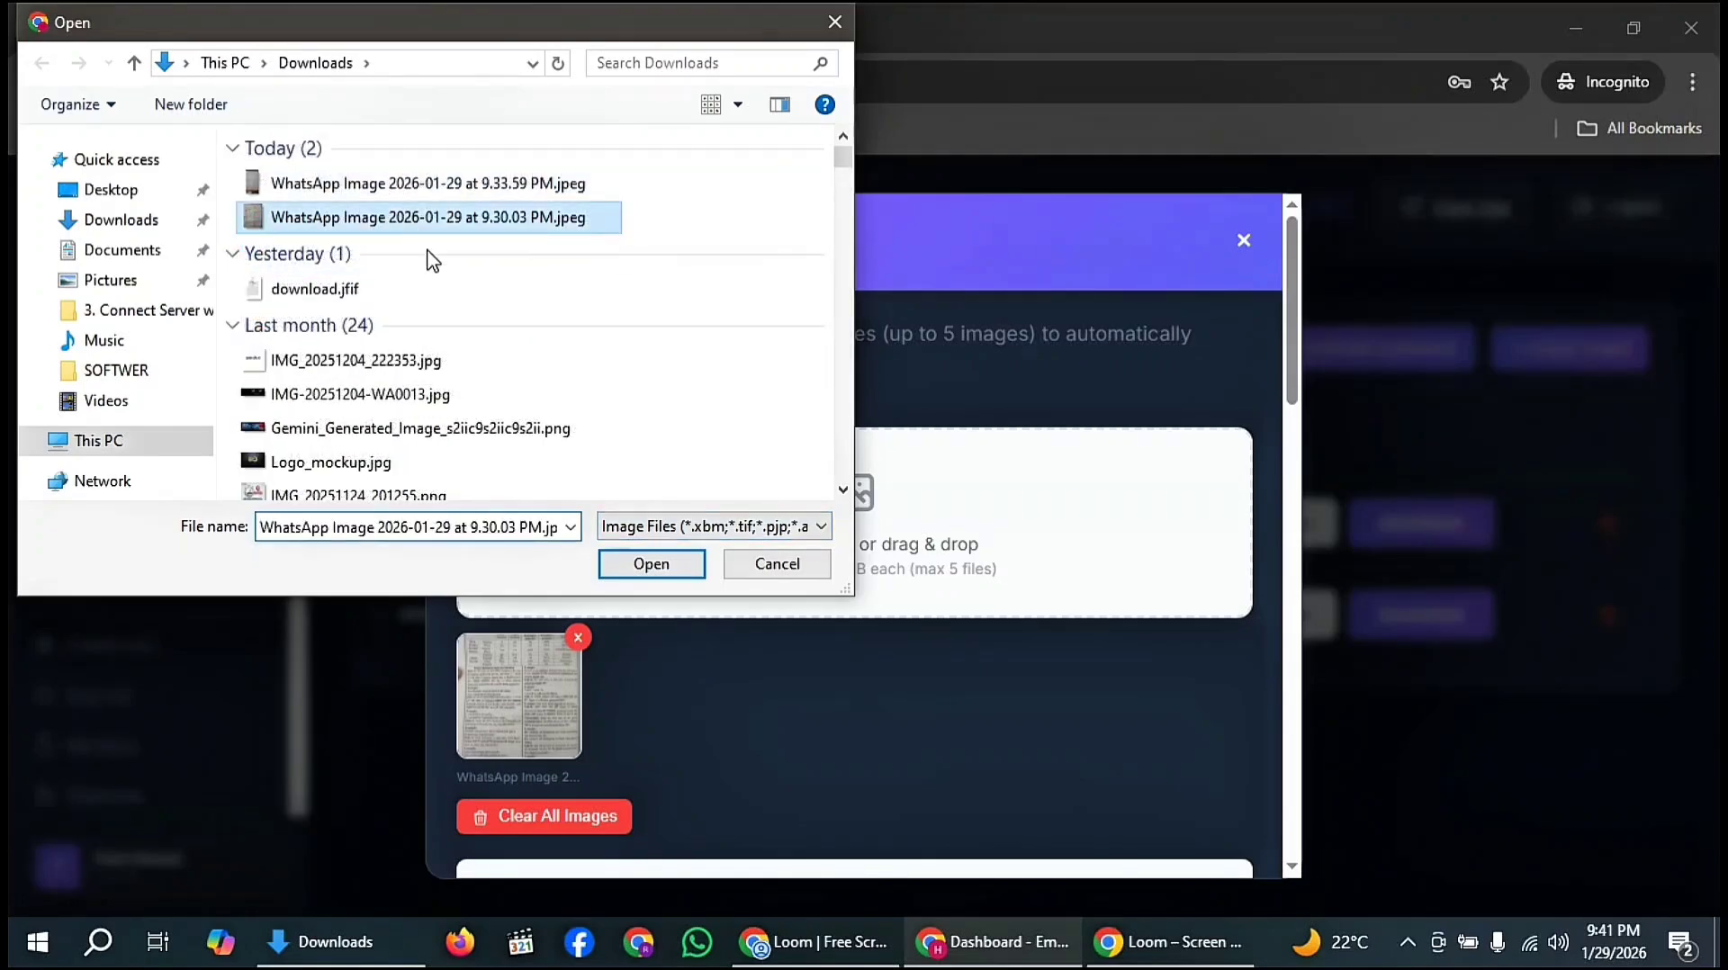
left_click(652, 564)
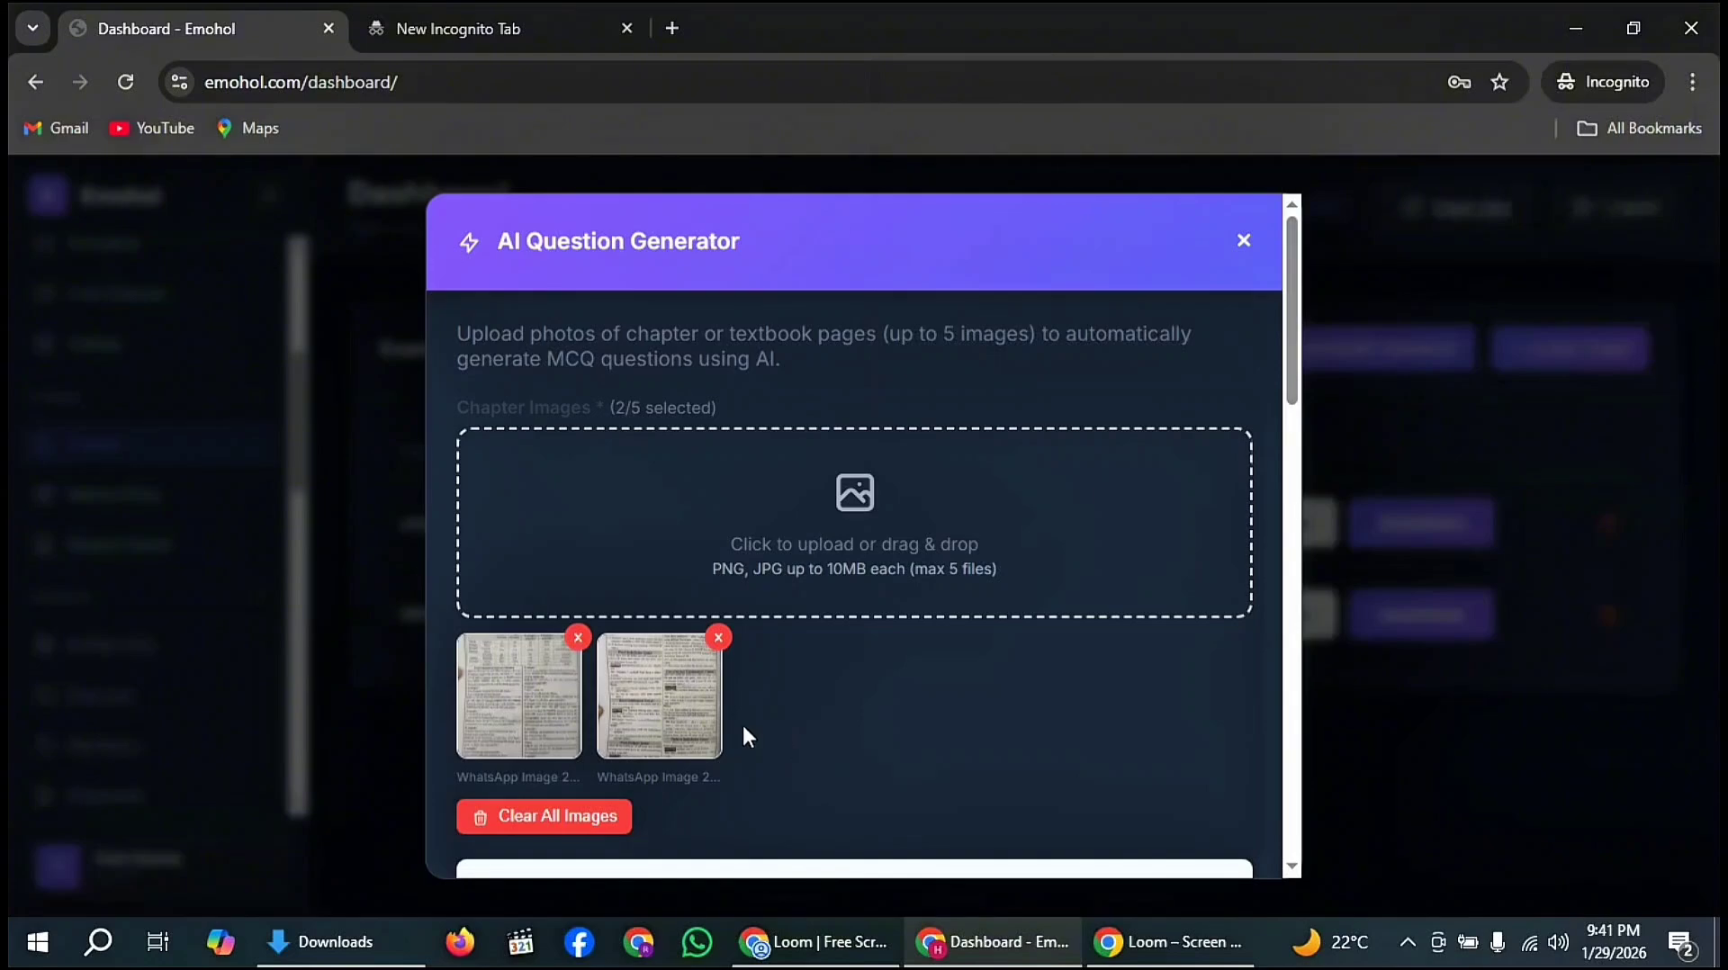
- Name the exam "tens" and assign it to batch Morning Batch A and course bangla
scroll(833, 681, "down", 3)
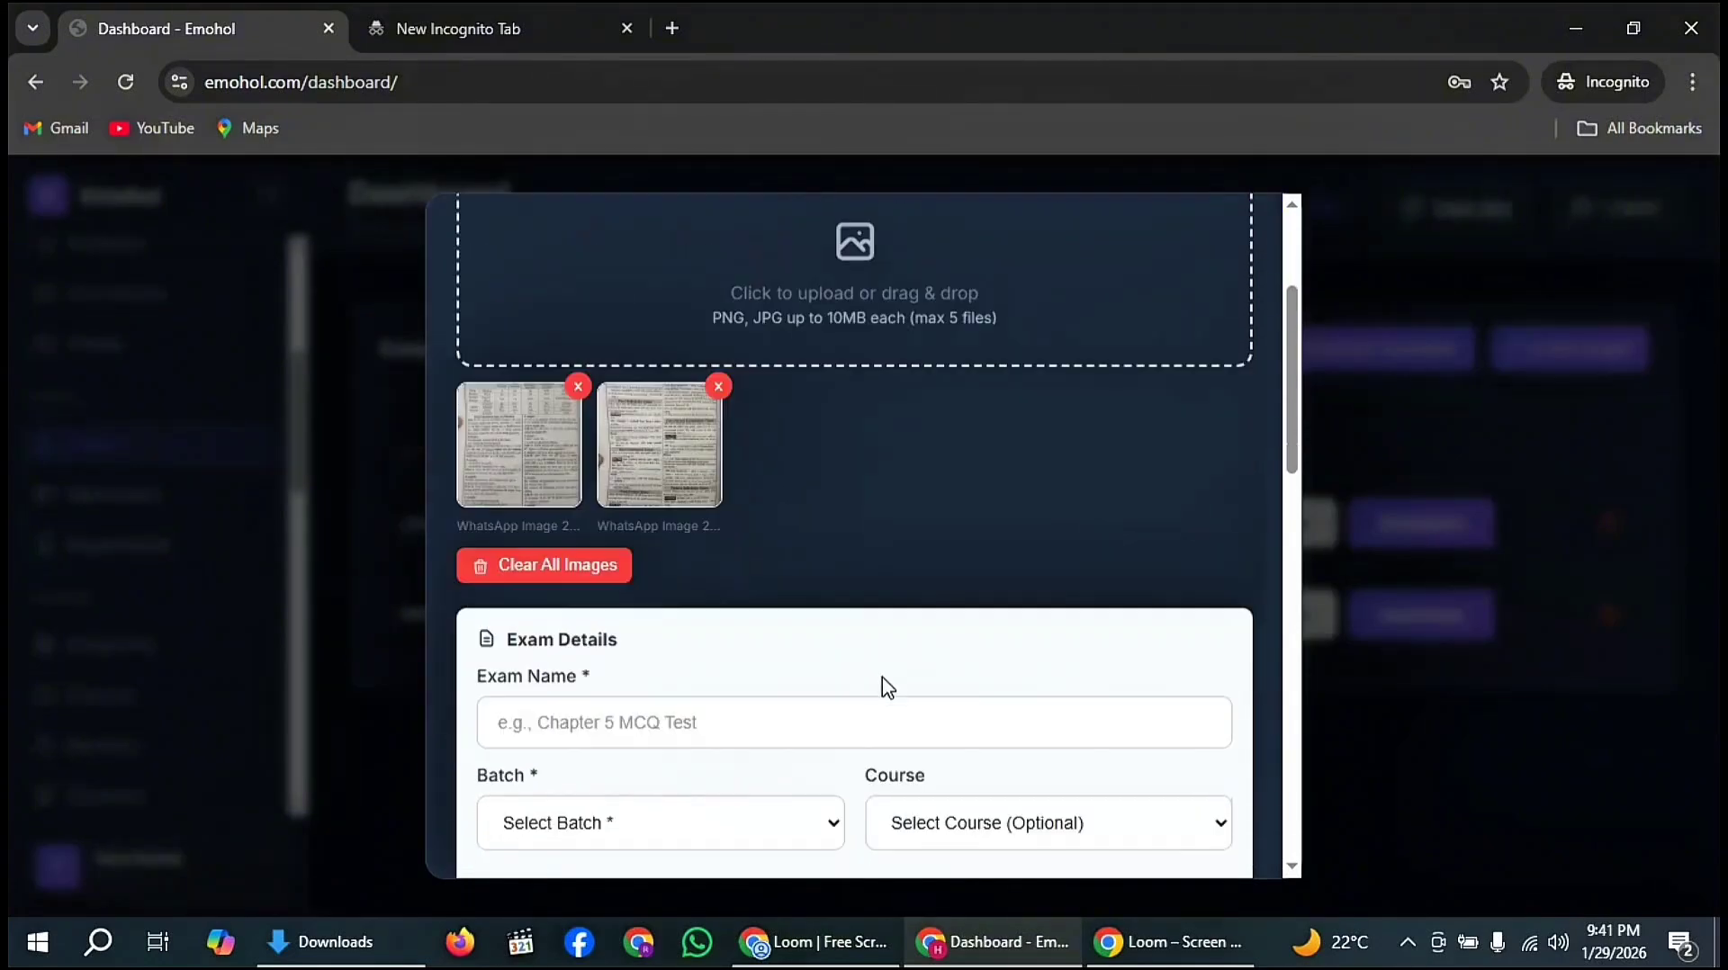
scroll(582, 742, "down", 3)
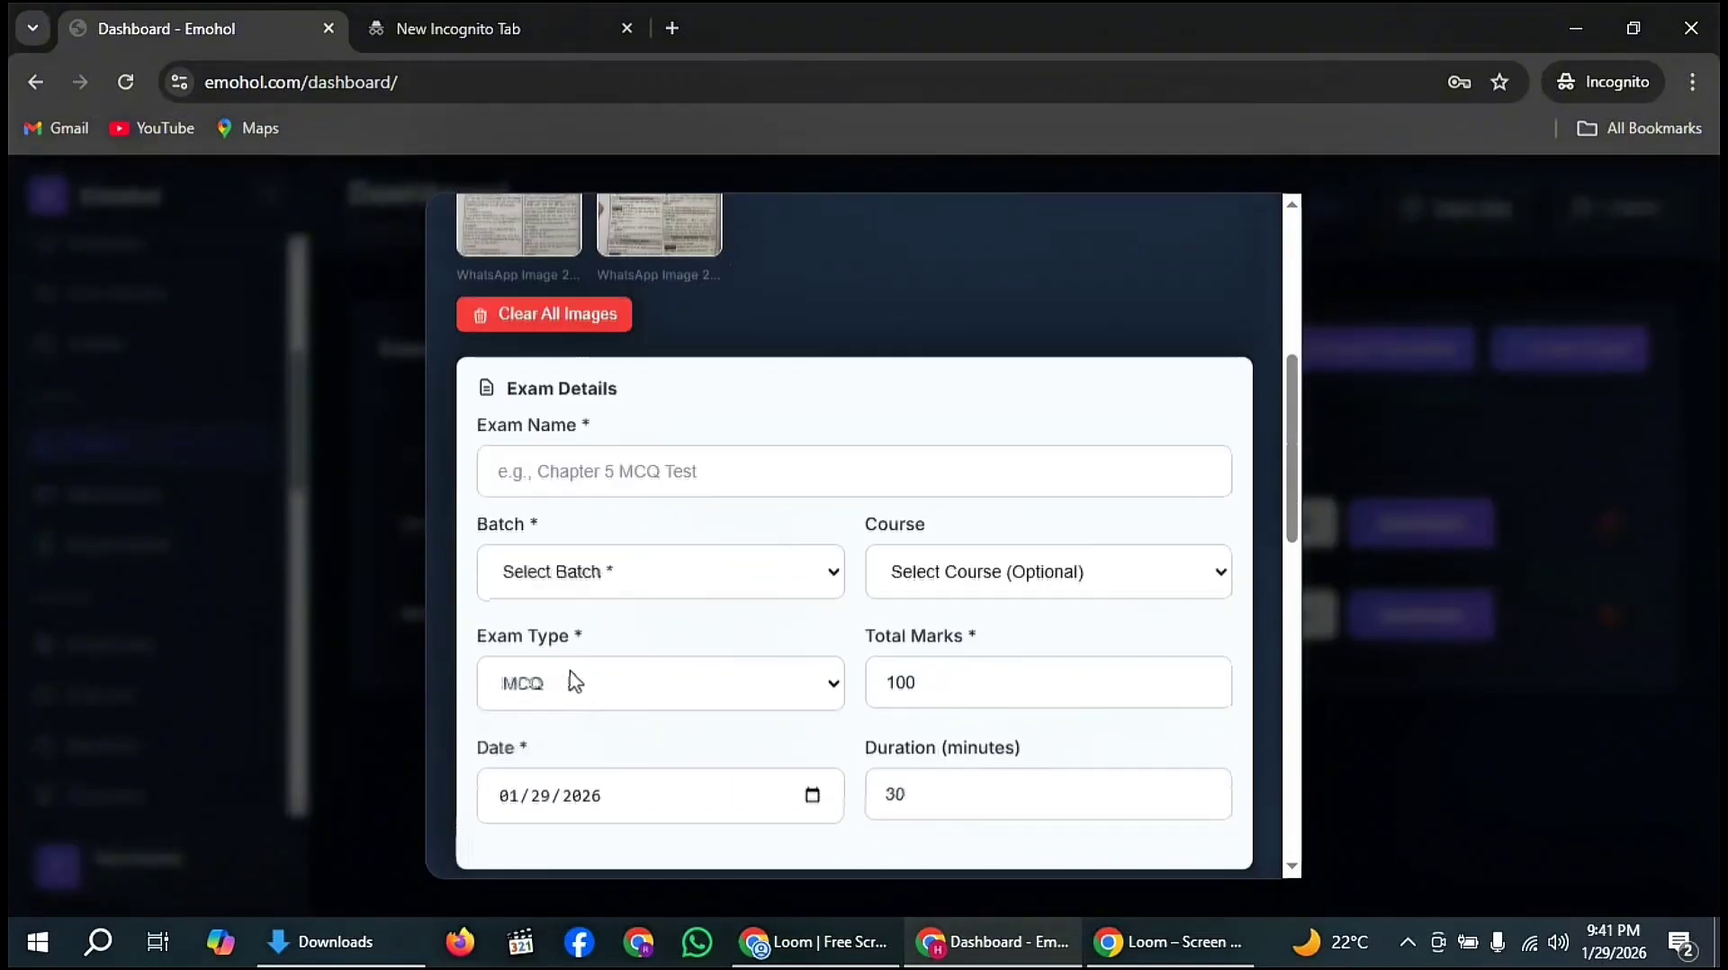
left_click(596, 470)
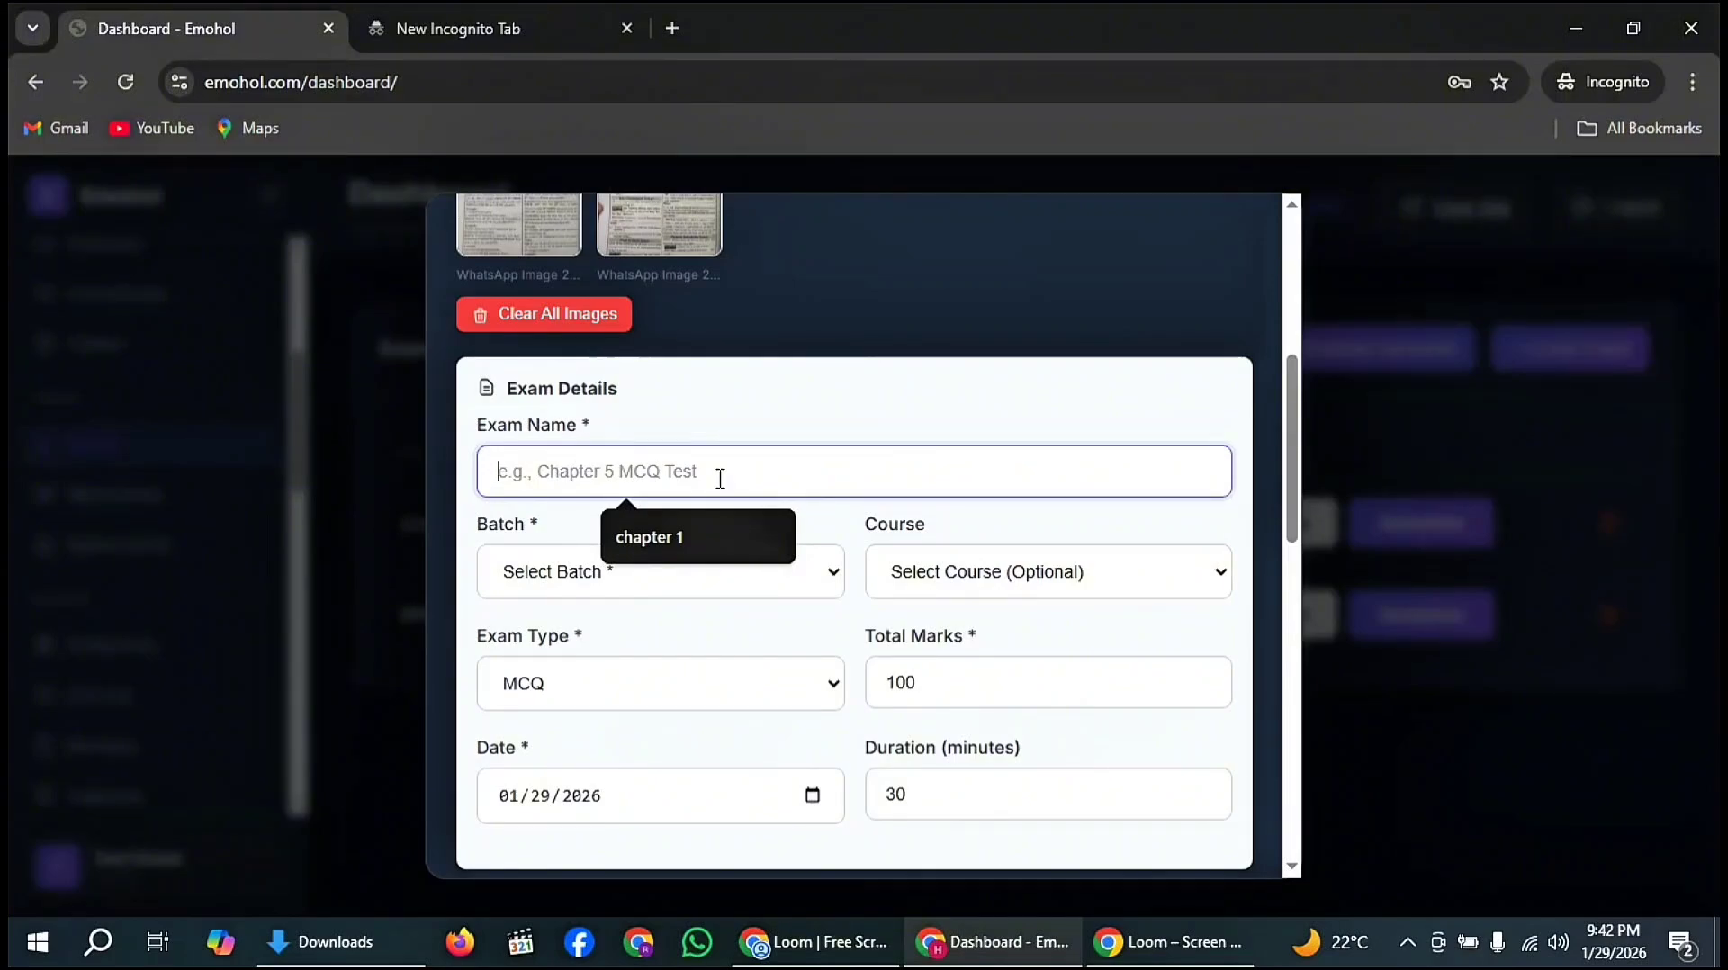
type("tens")
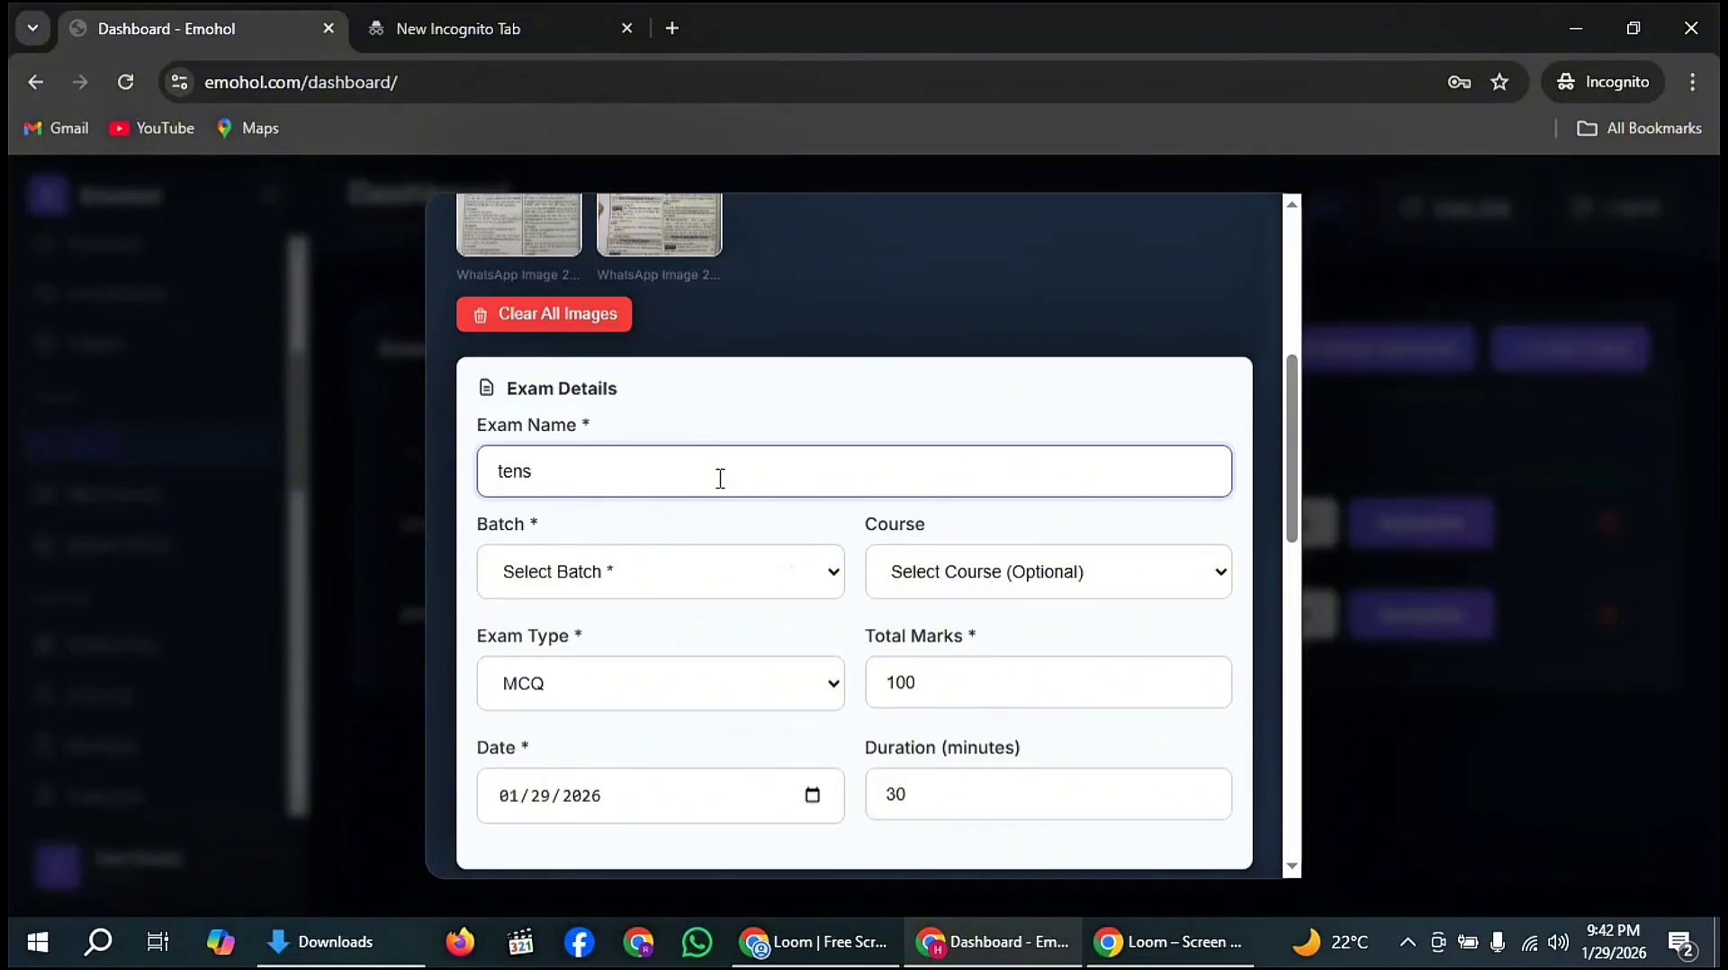
left_click(743, 577)
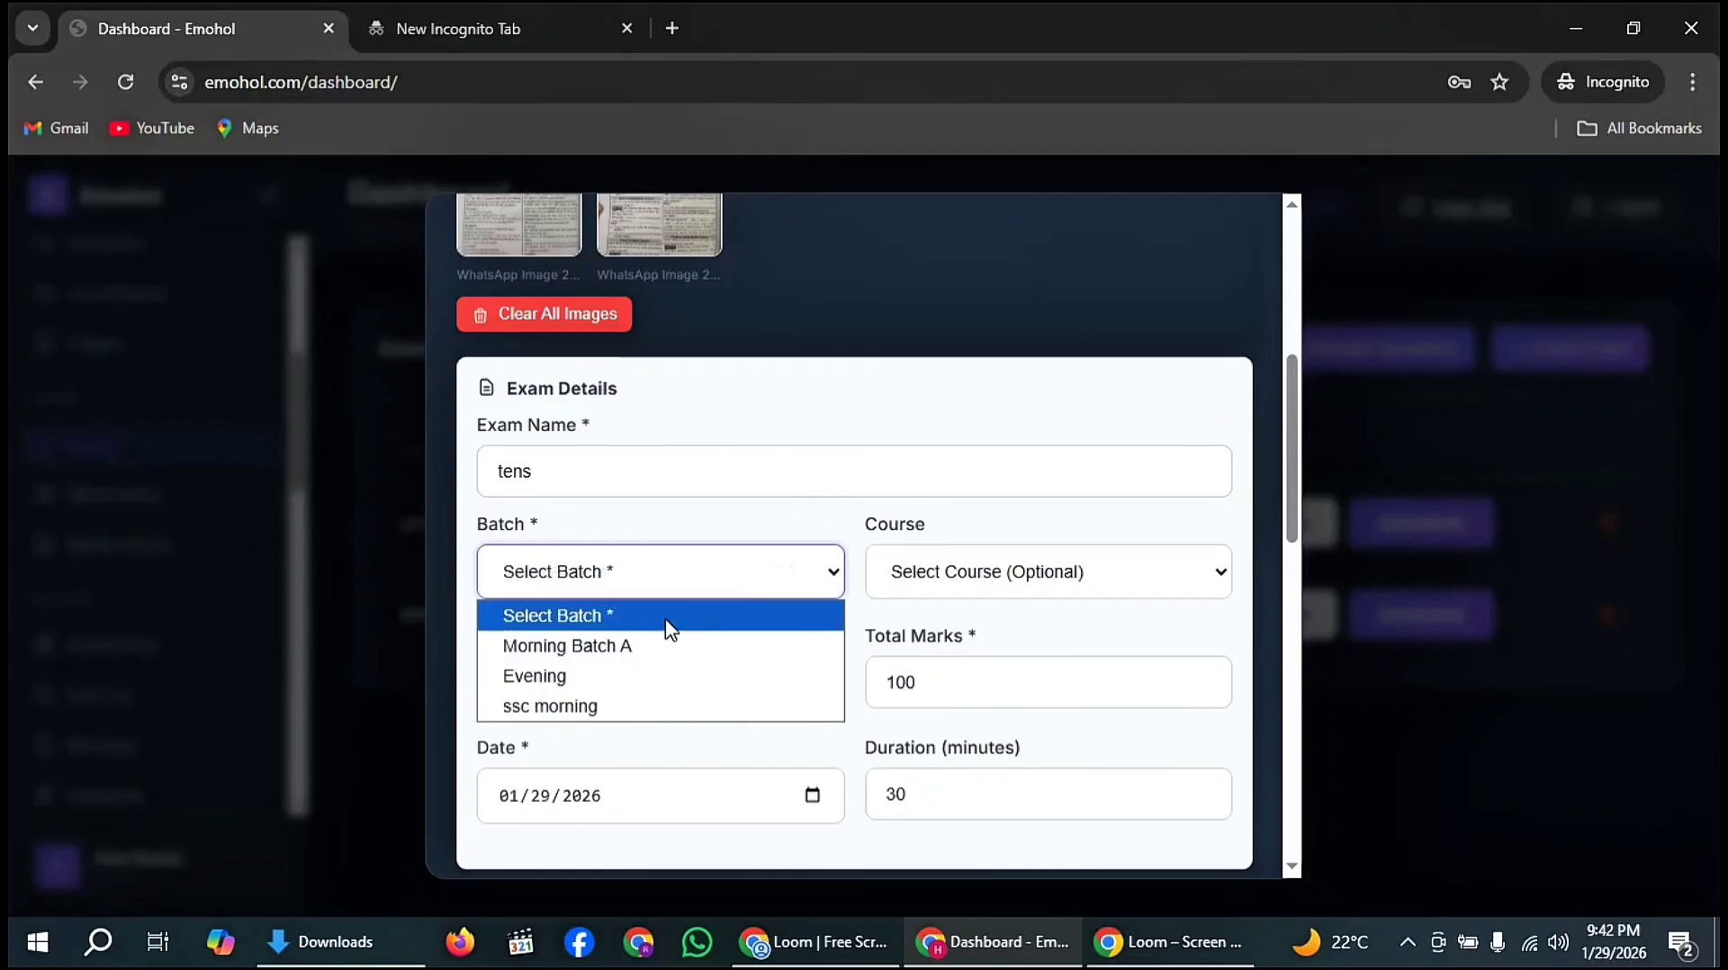
left_click(648, 646)
left_click(1071, 576)
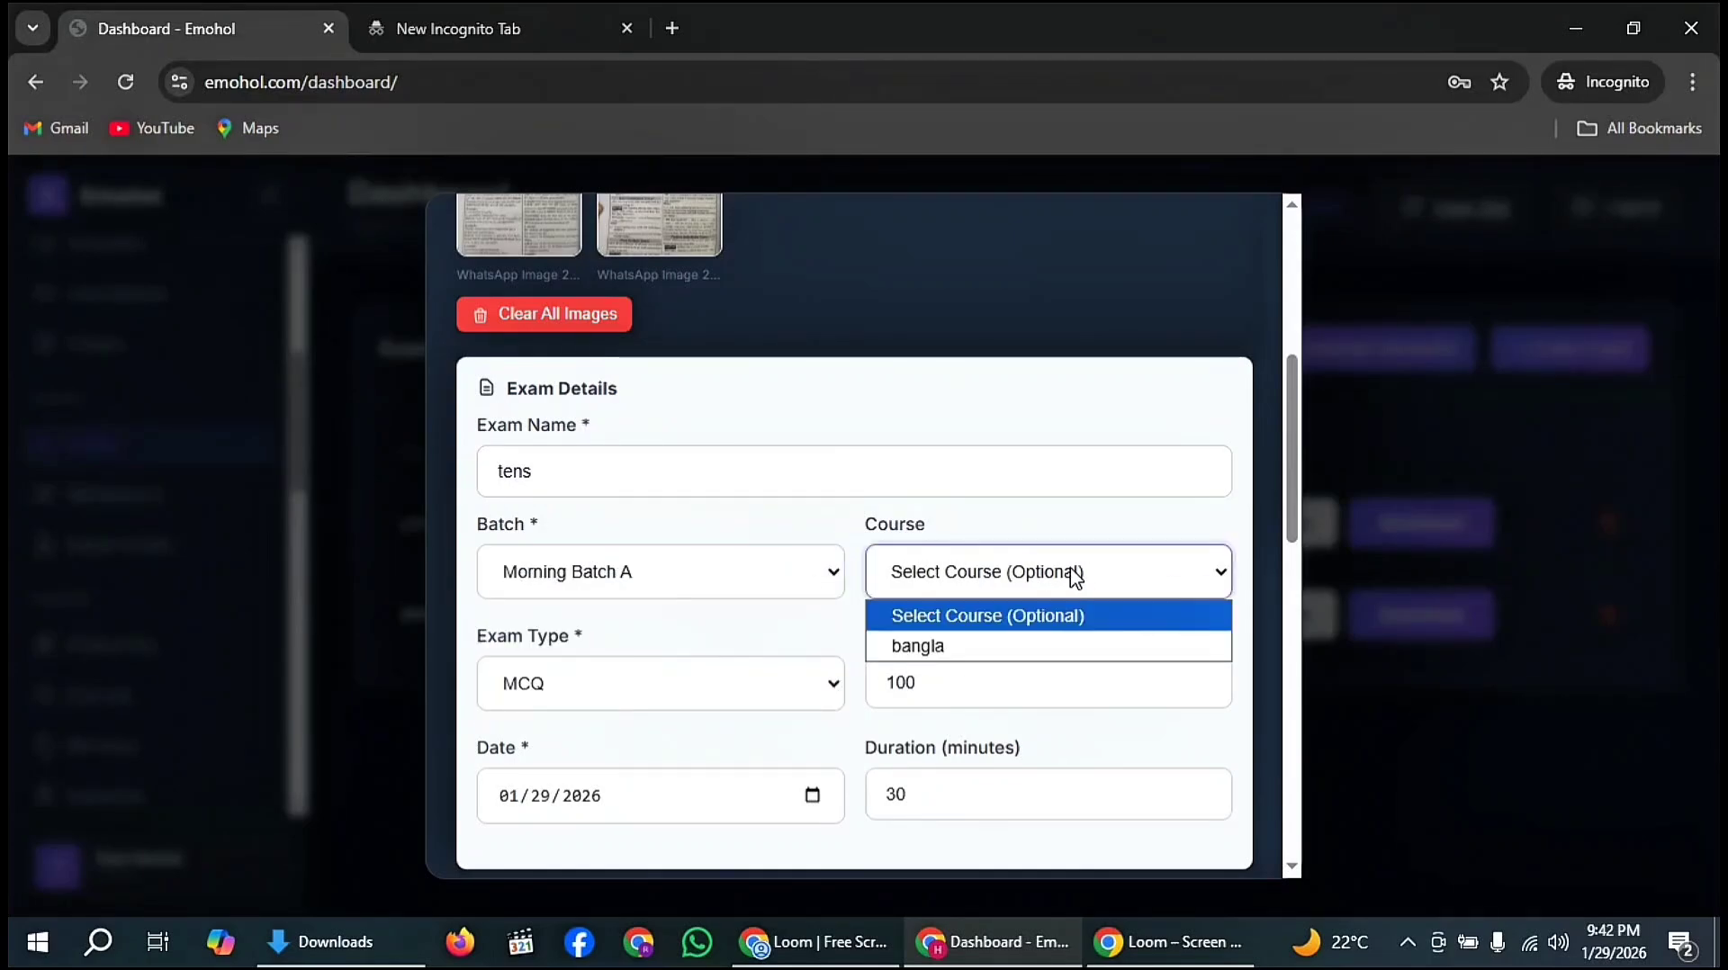
left_click(986, 645)
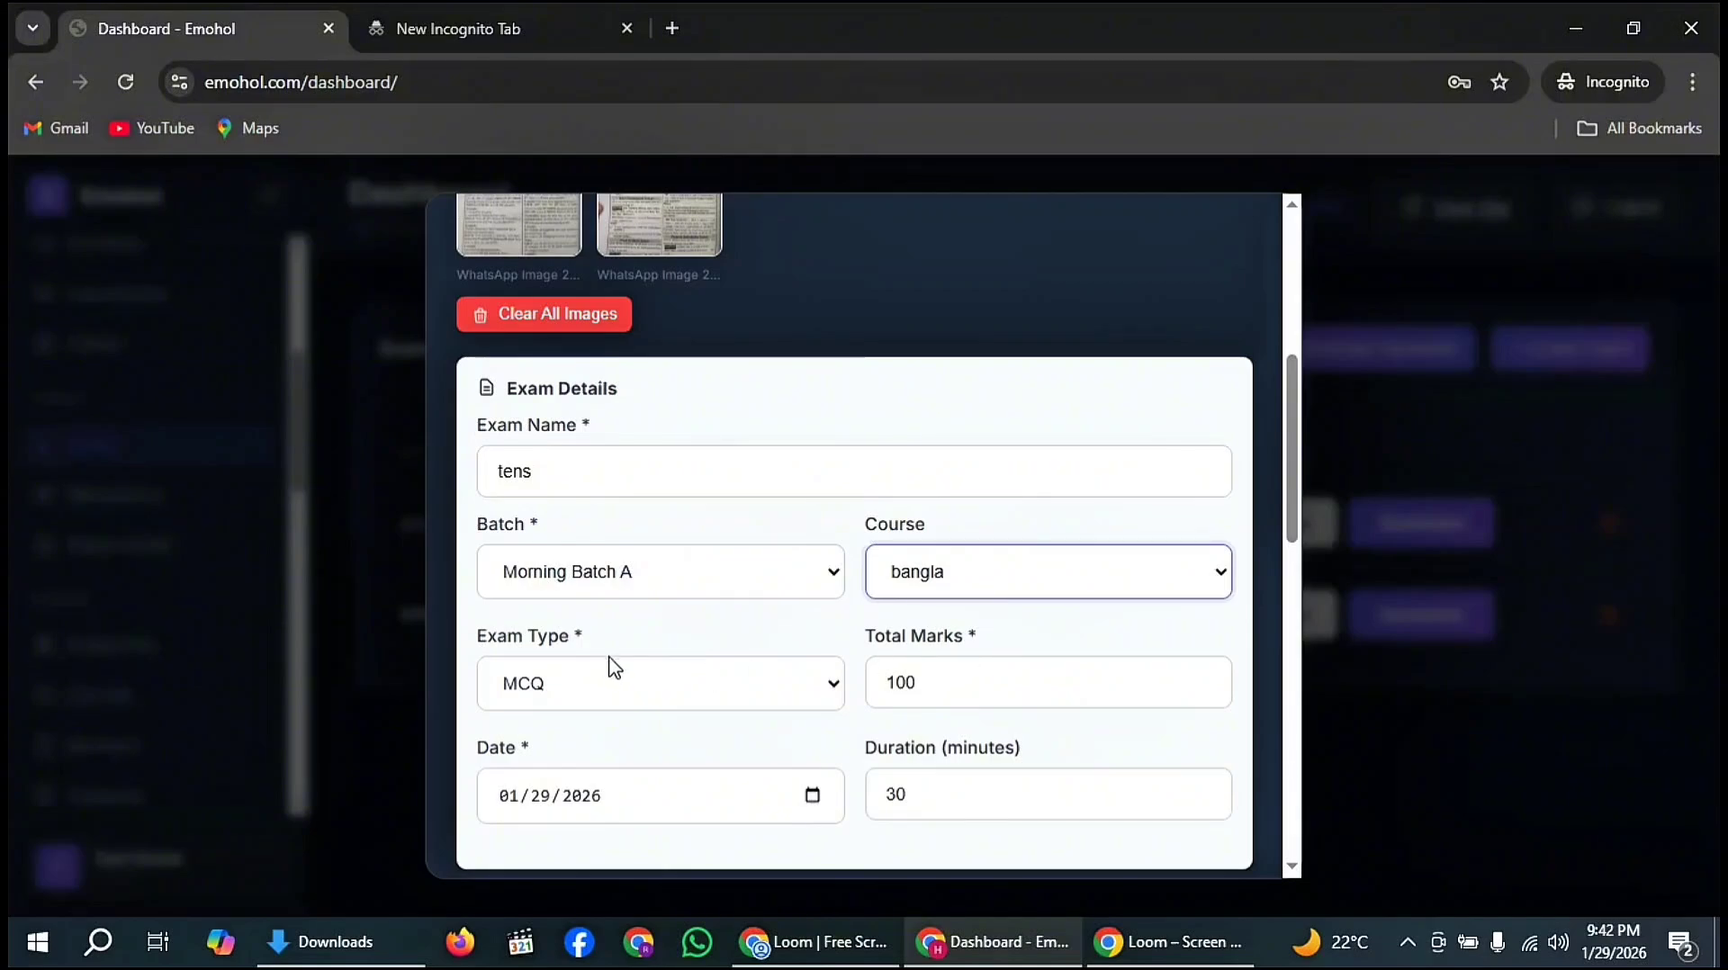
scroll(956, 675, "down", 1)
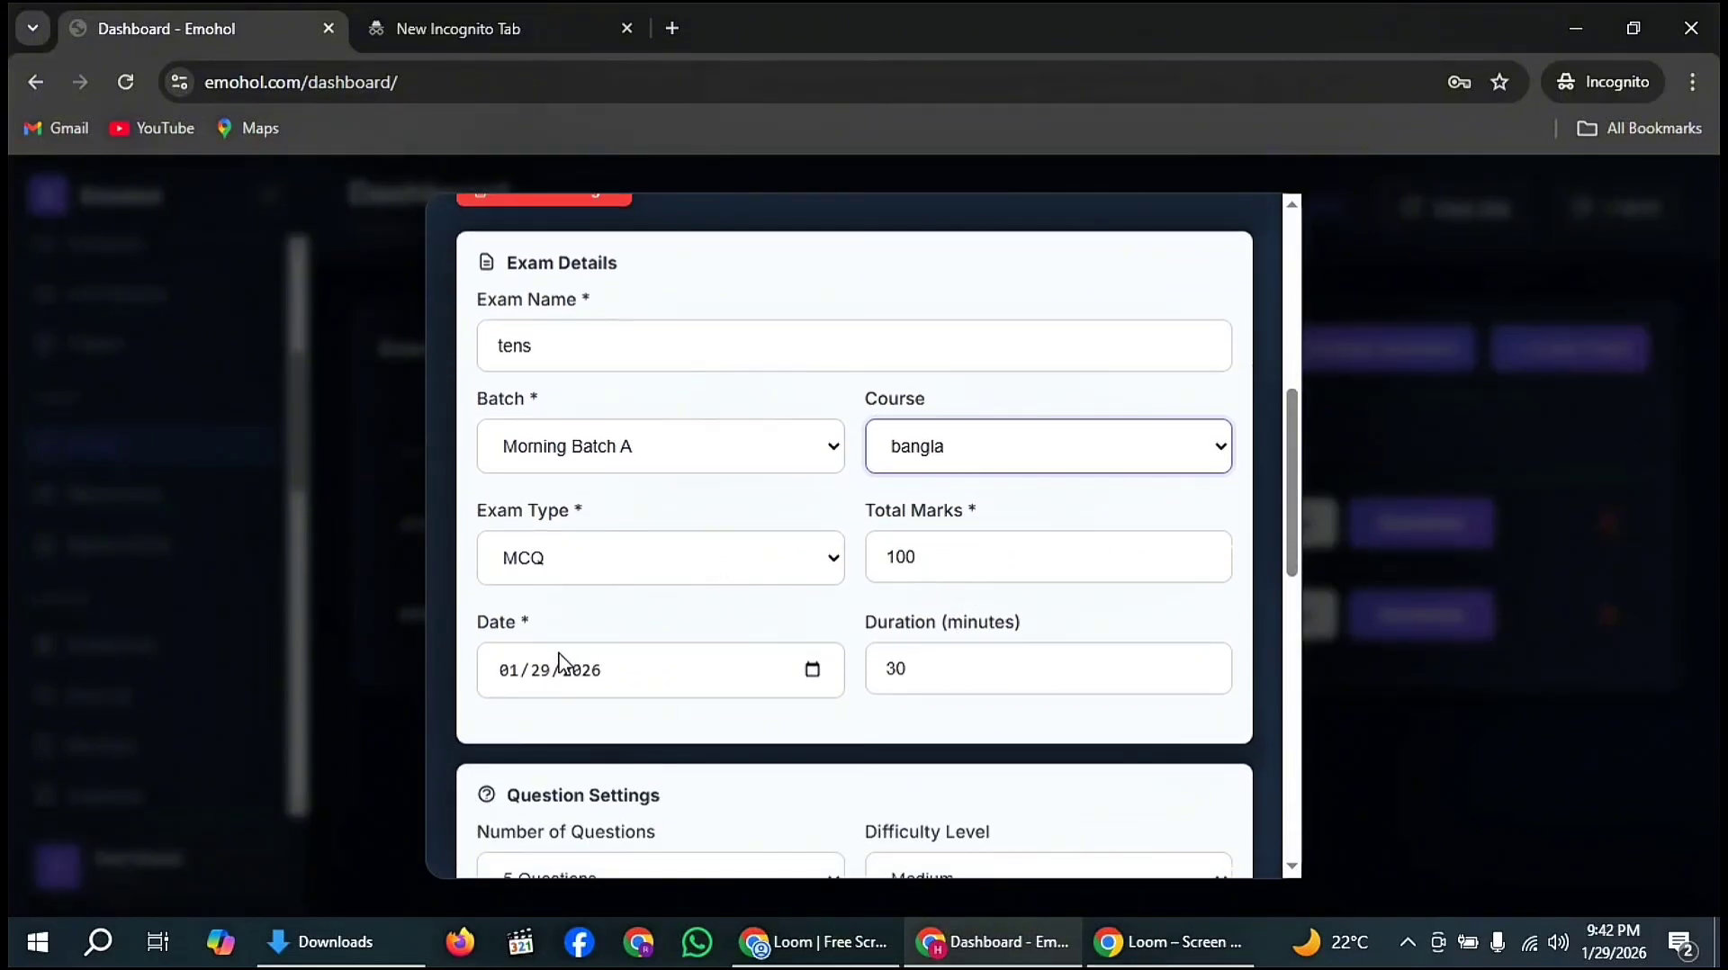
left_click(813, 673)
left_click(708, 617)
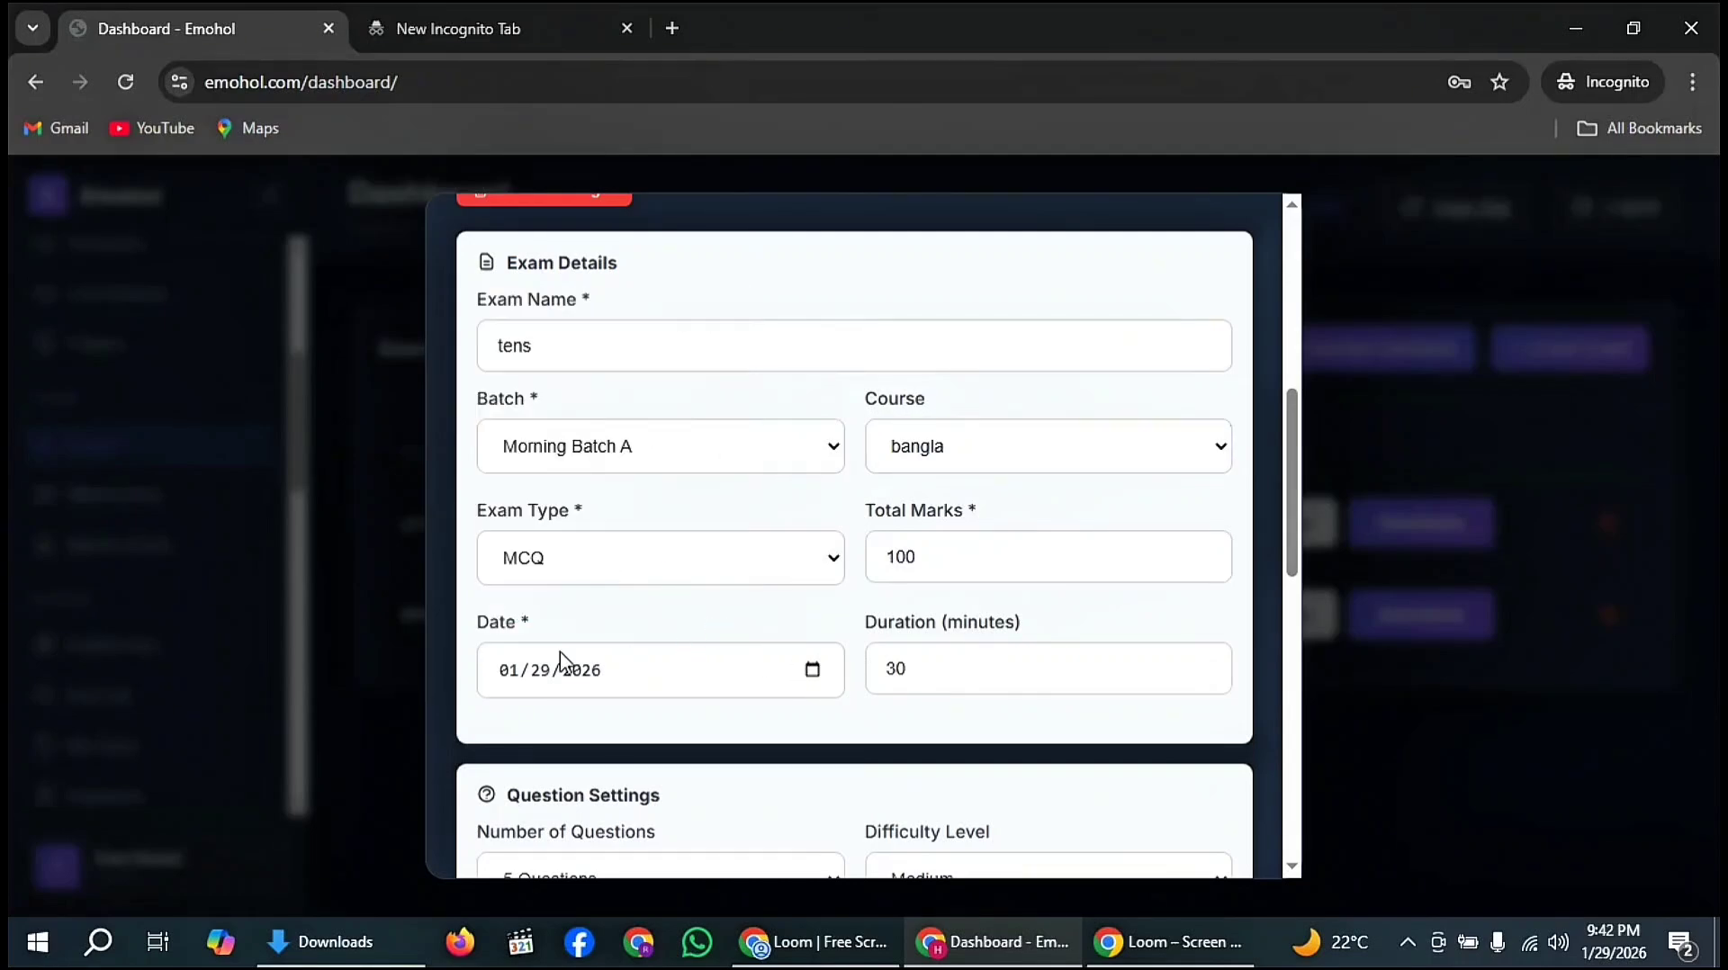
- Choose 5 Questions as the number of questions and set the difficulty level to Hard
scroll(902, 675, "down", 2)
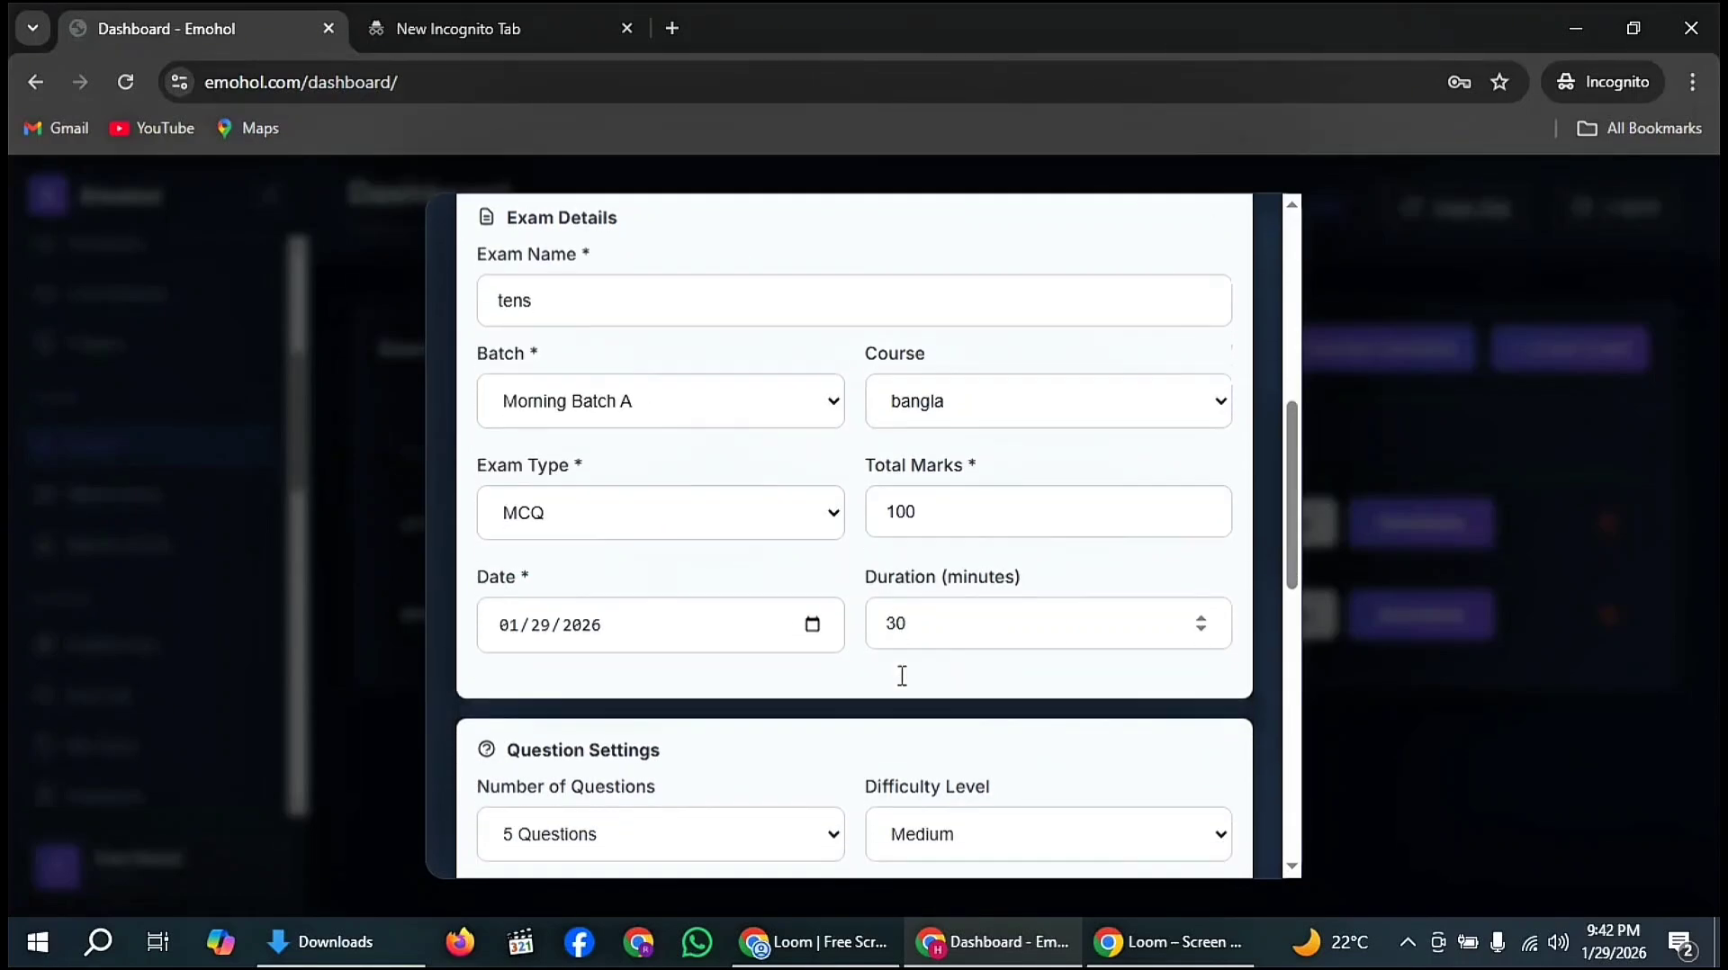
scroll(900, 630, "down", 4)
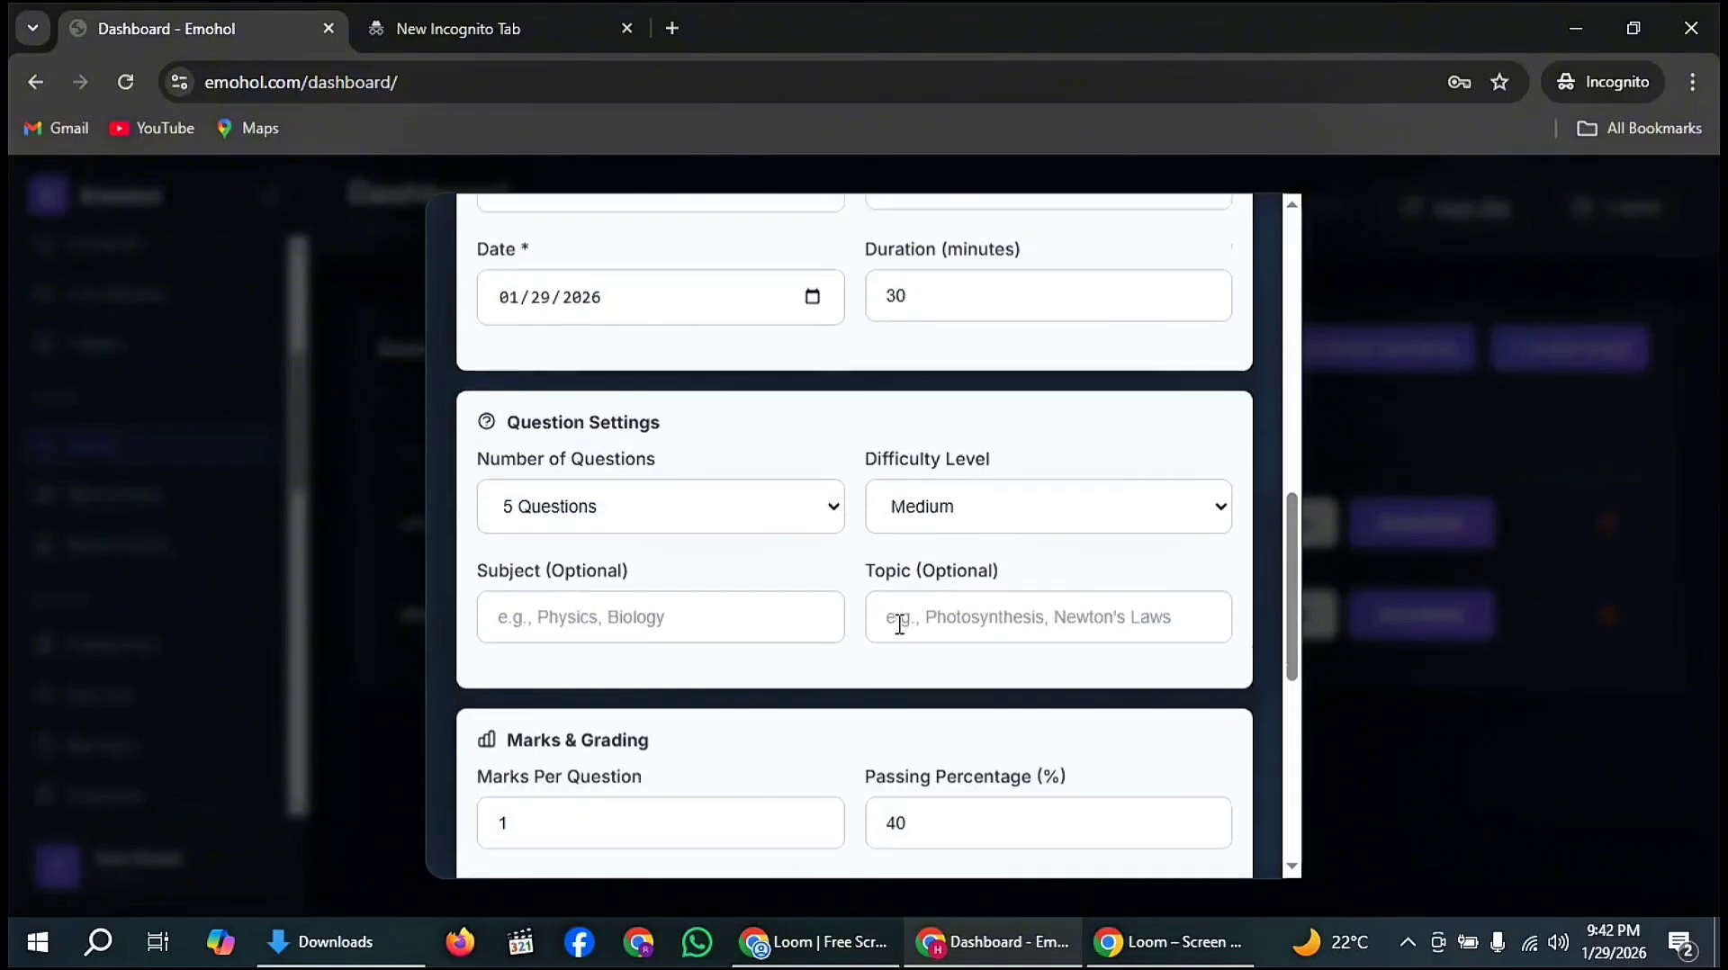
left_click(718, 508)
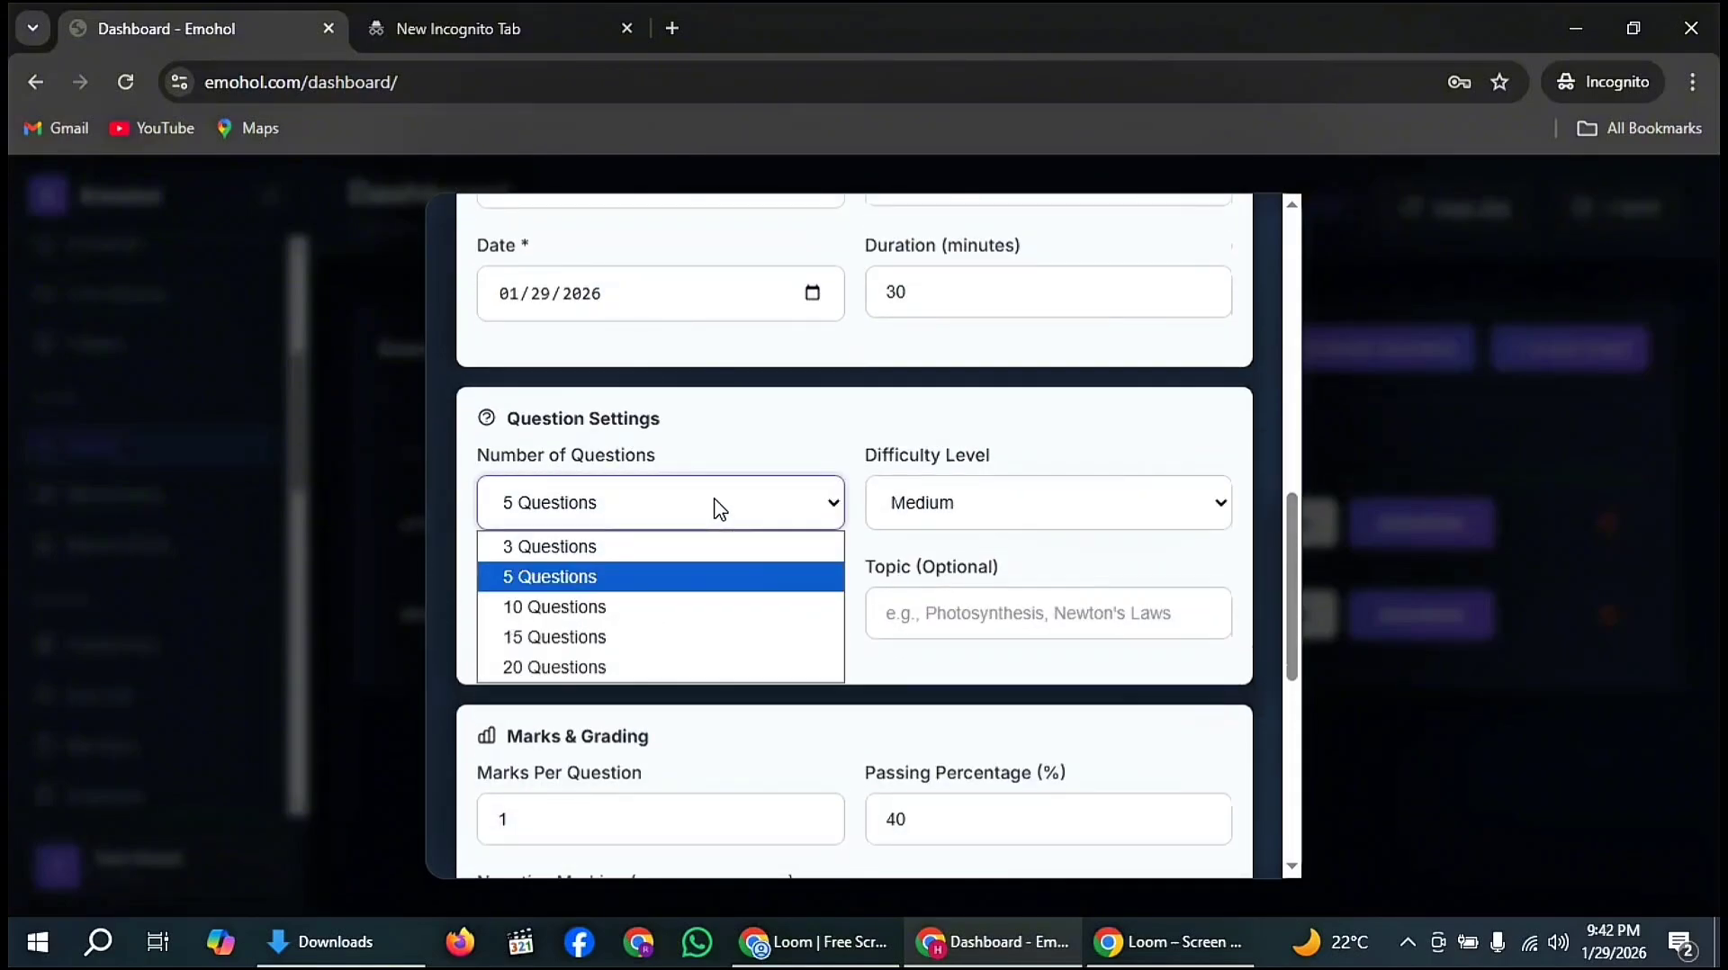
left_click(628, 583)
left_click(995, 519)
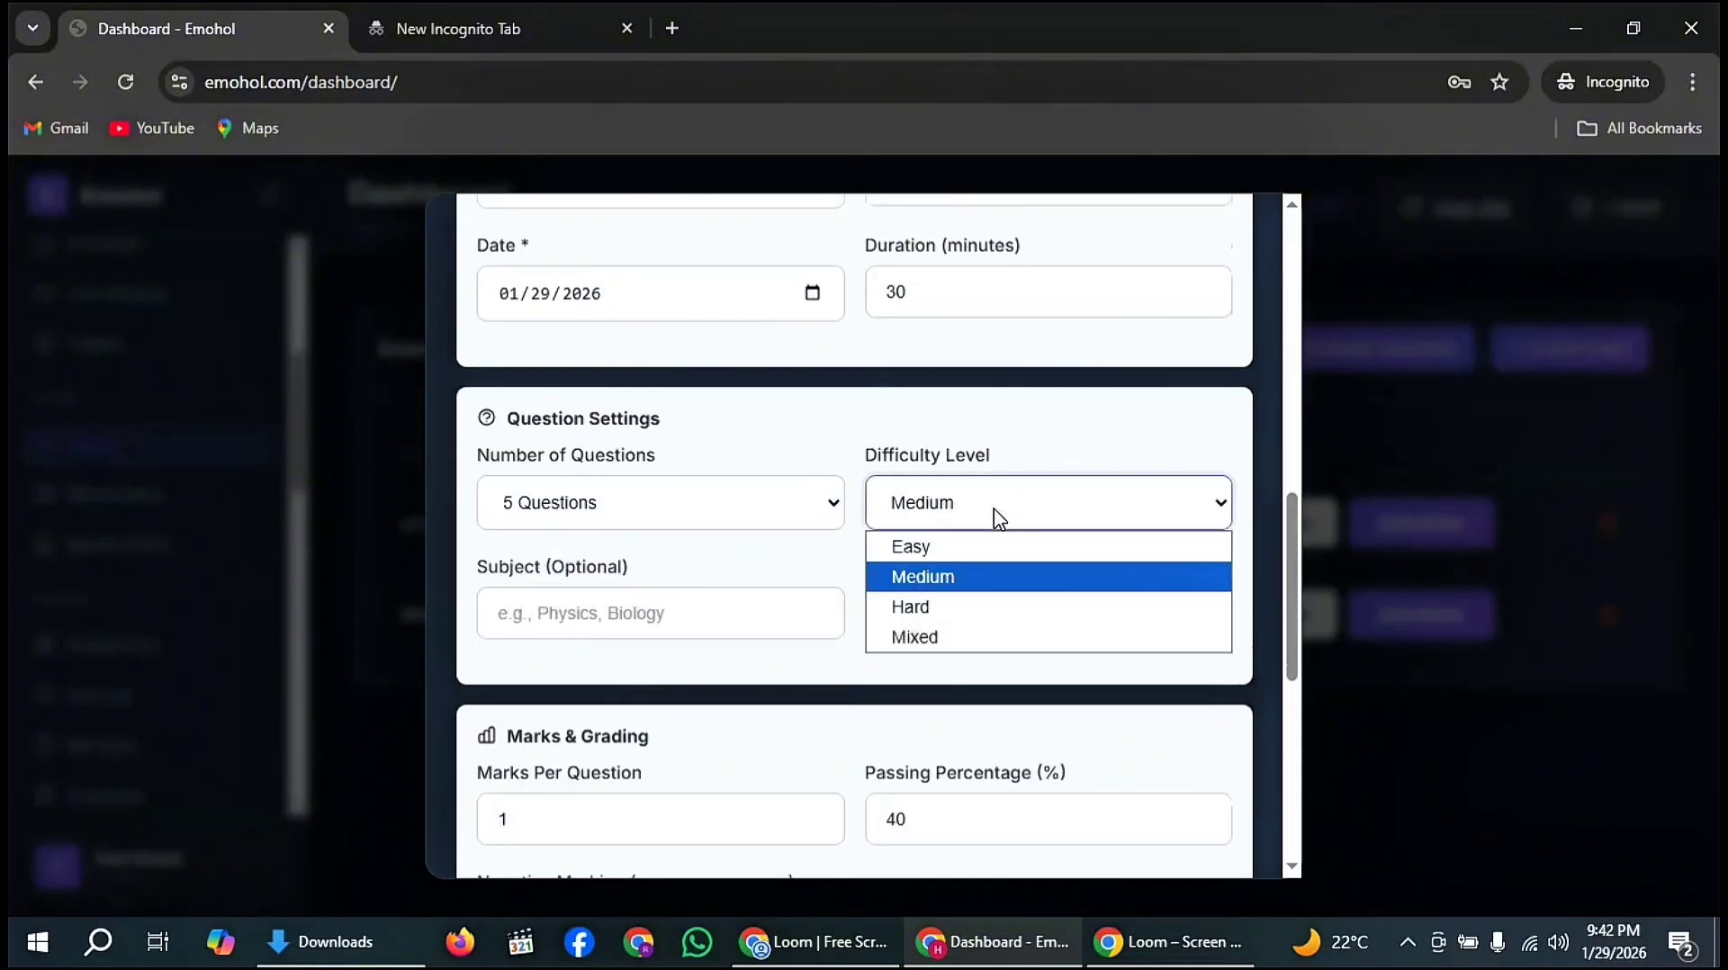
left_click(949, 608)
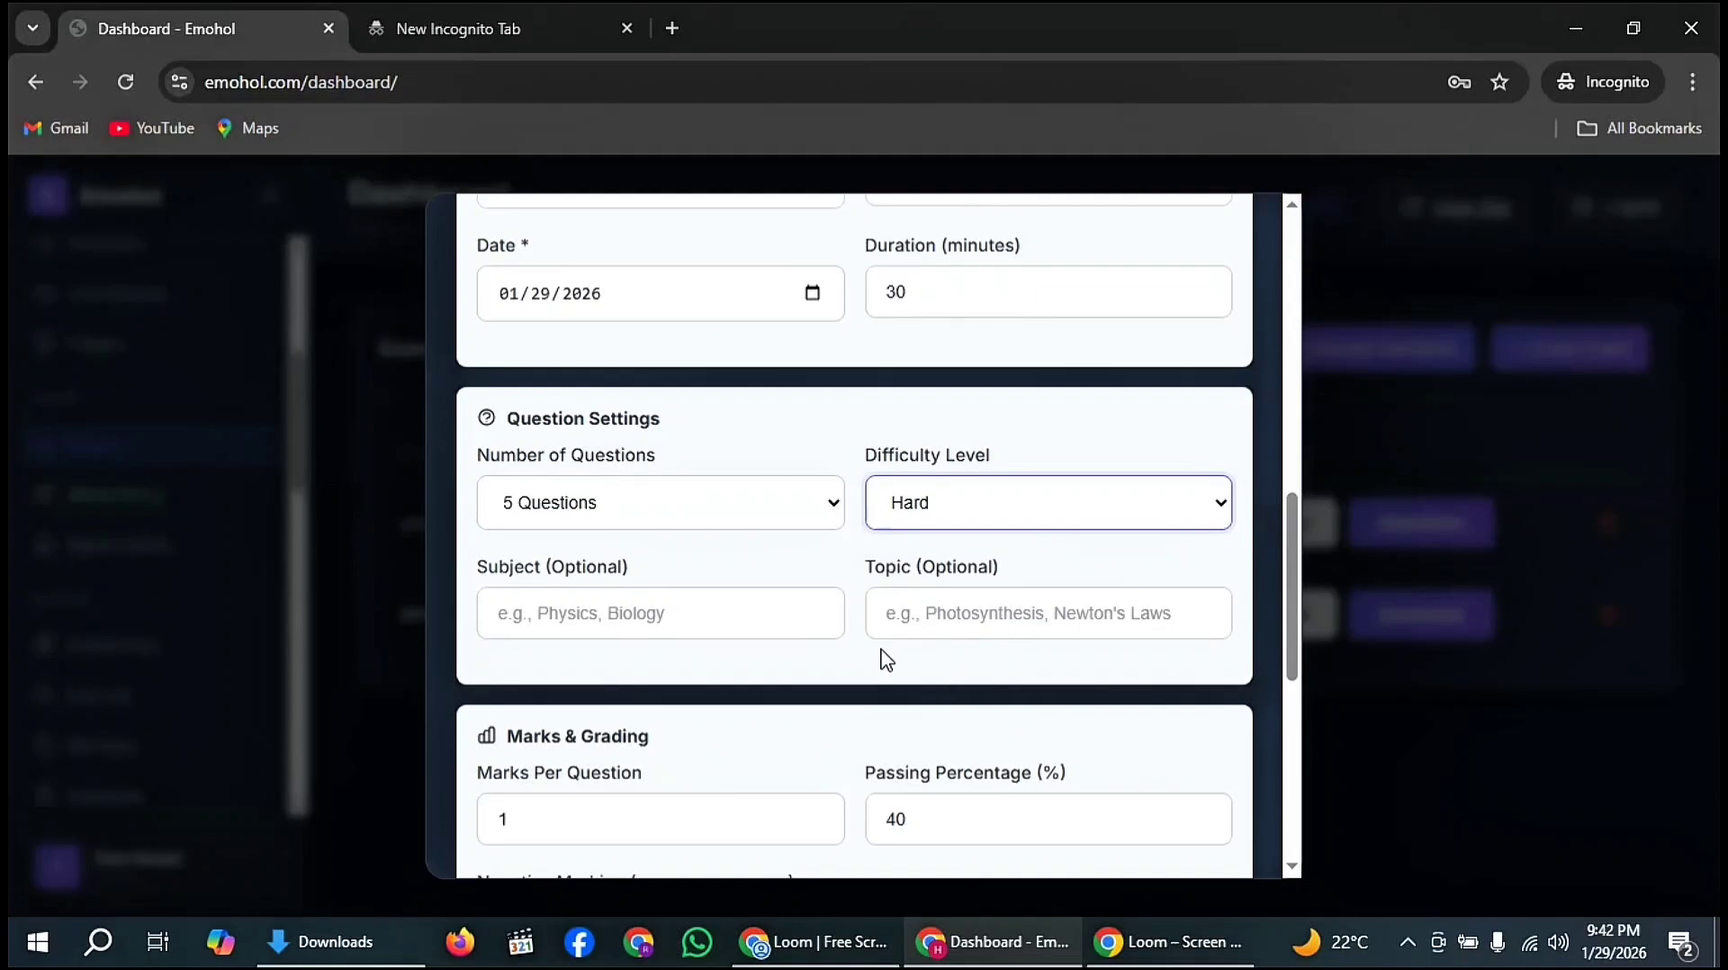
scroll(702, 633, "down", 2)
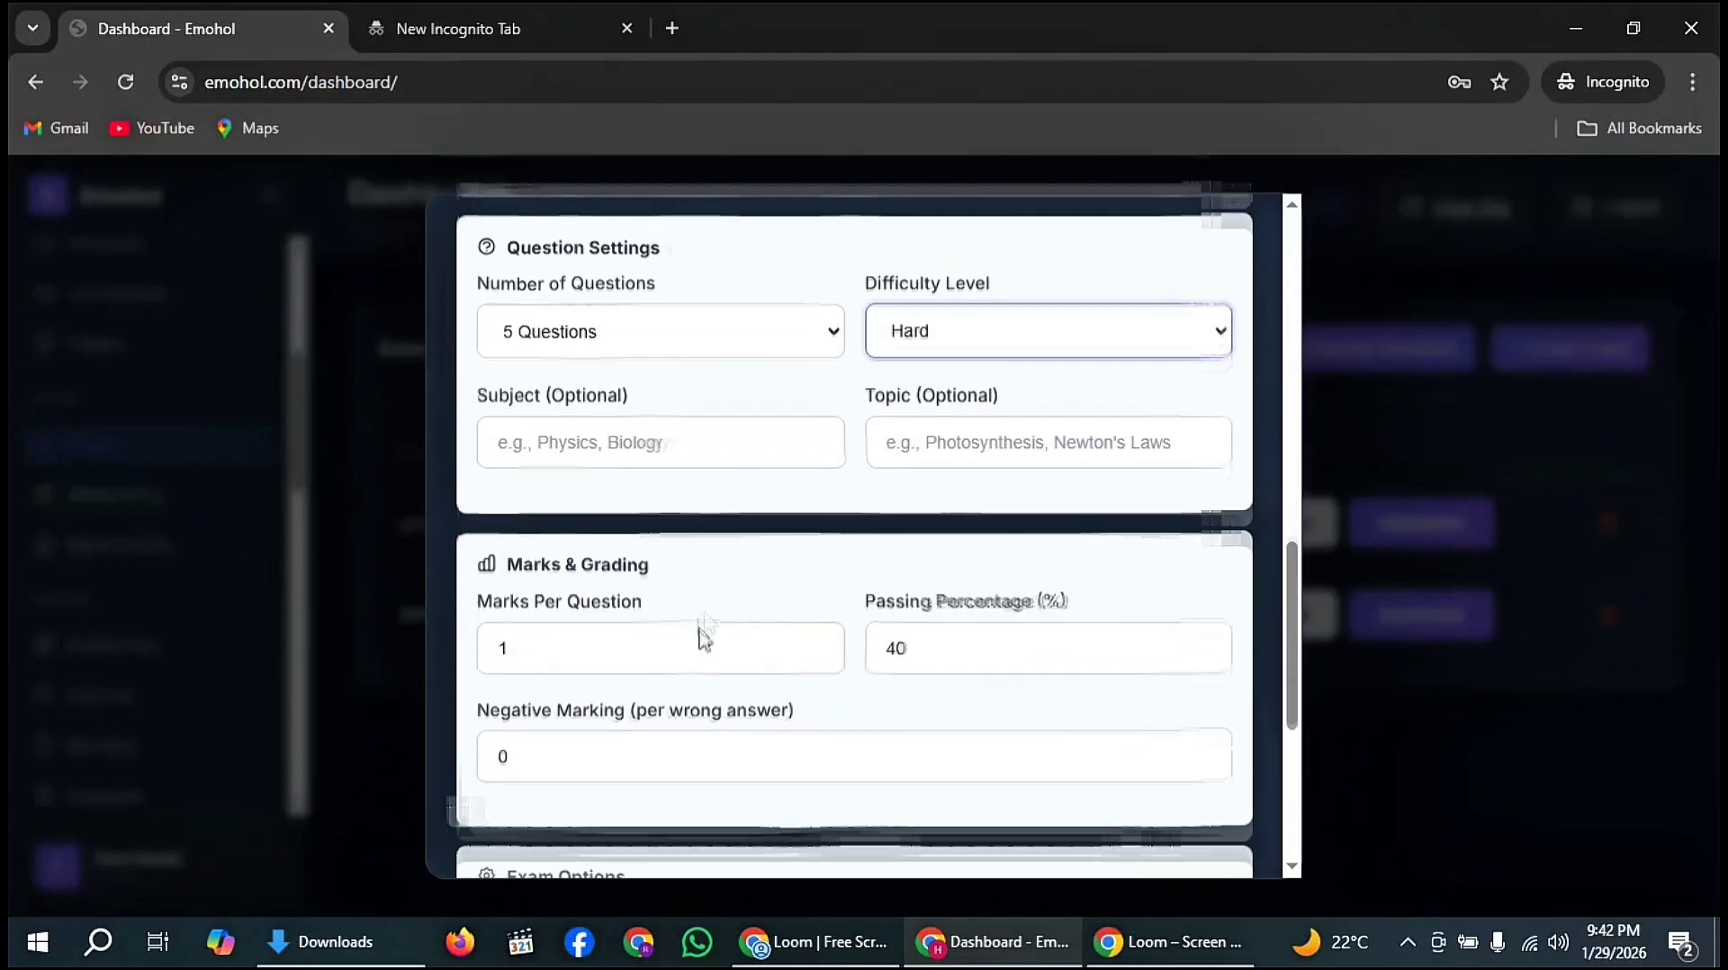
scroll(705, 634, "down", 2)
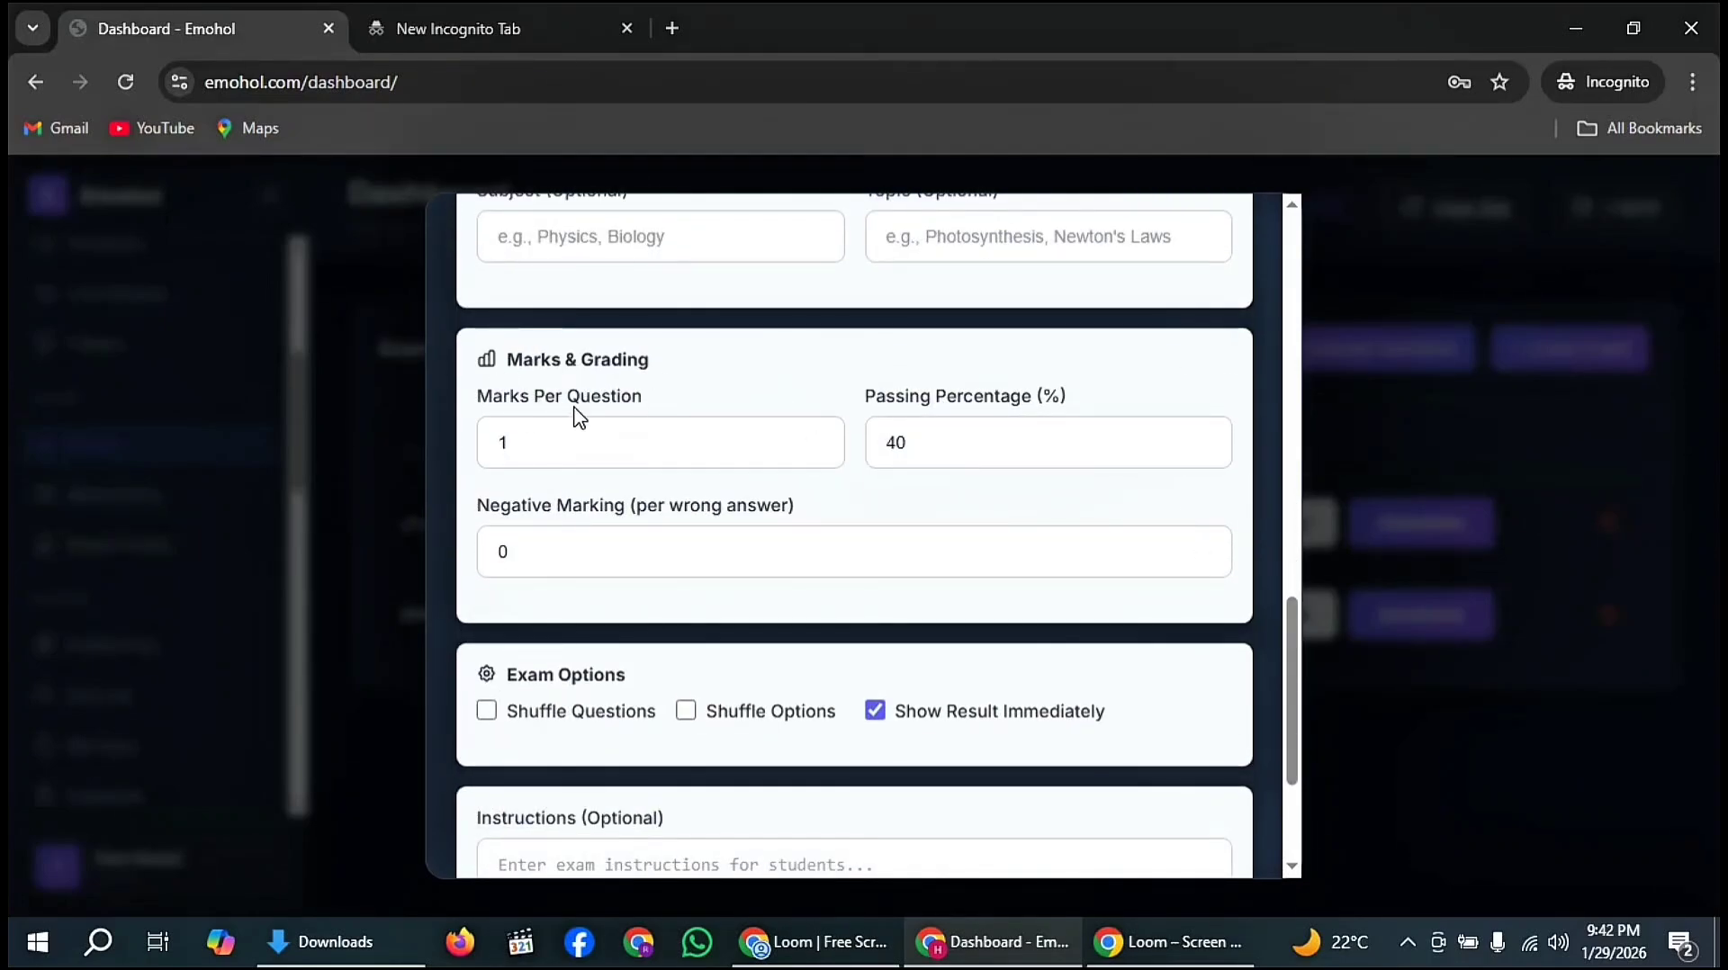
left_click(525, 443)
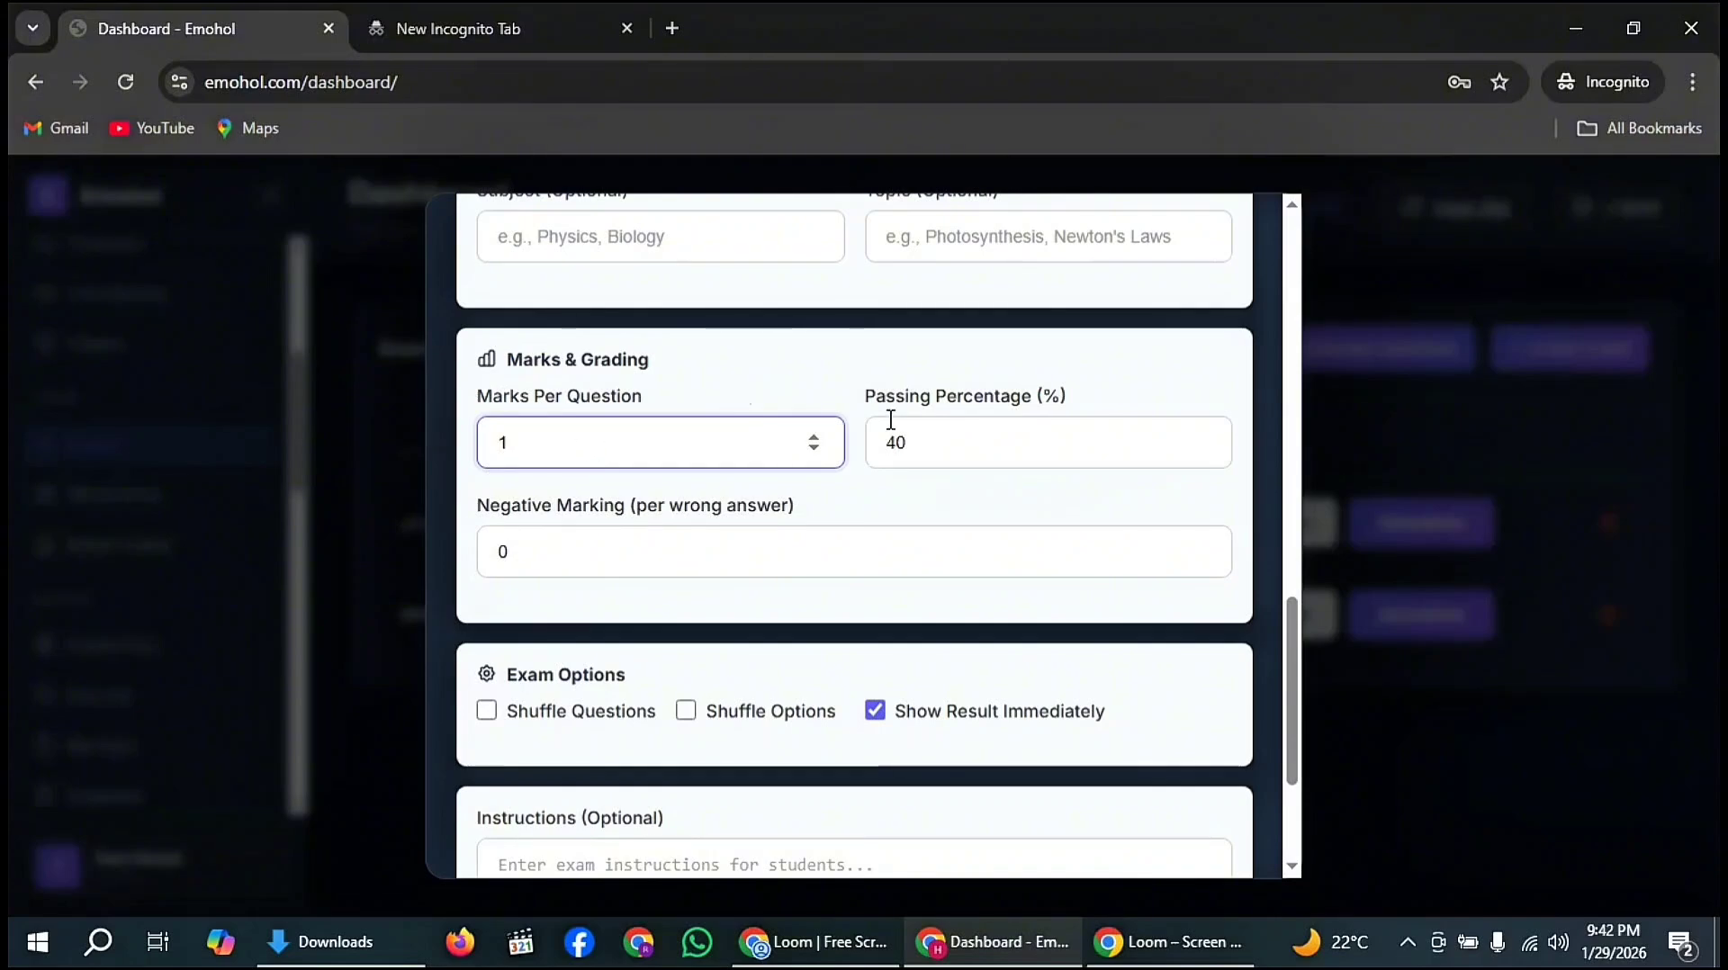
left_click(925, 447)
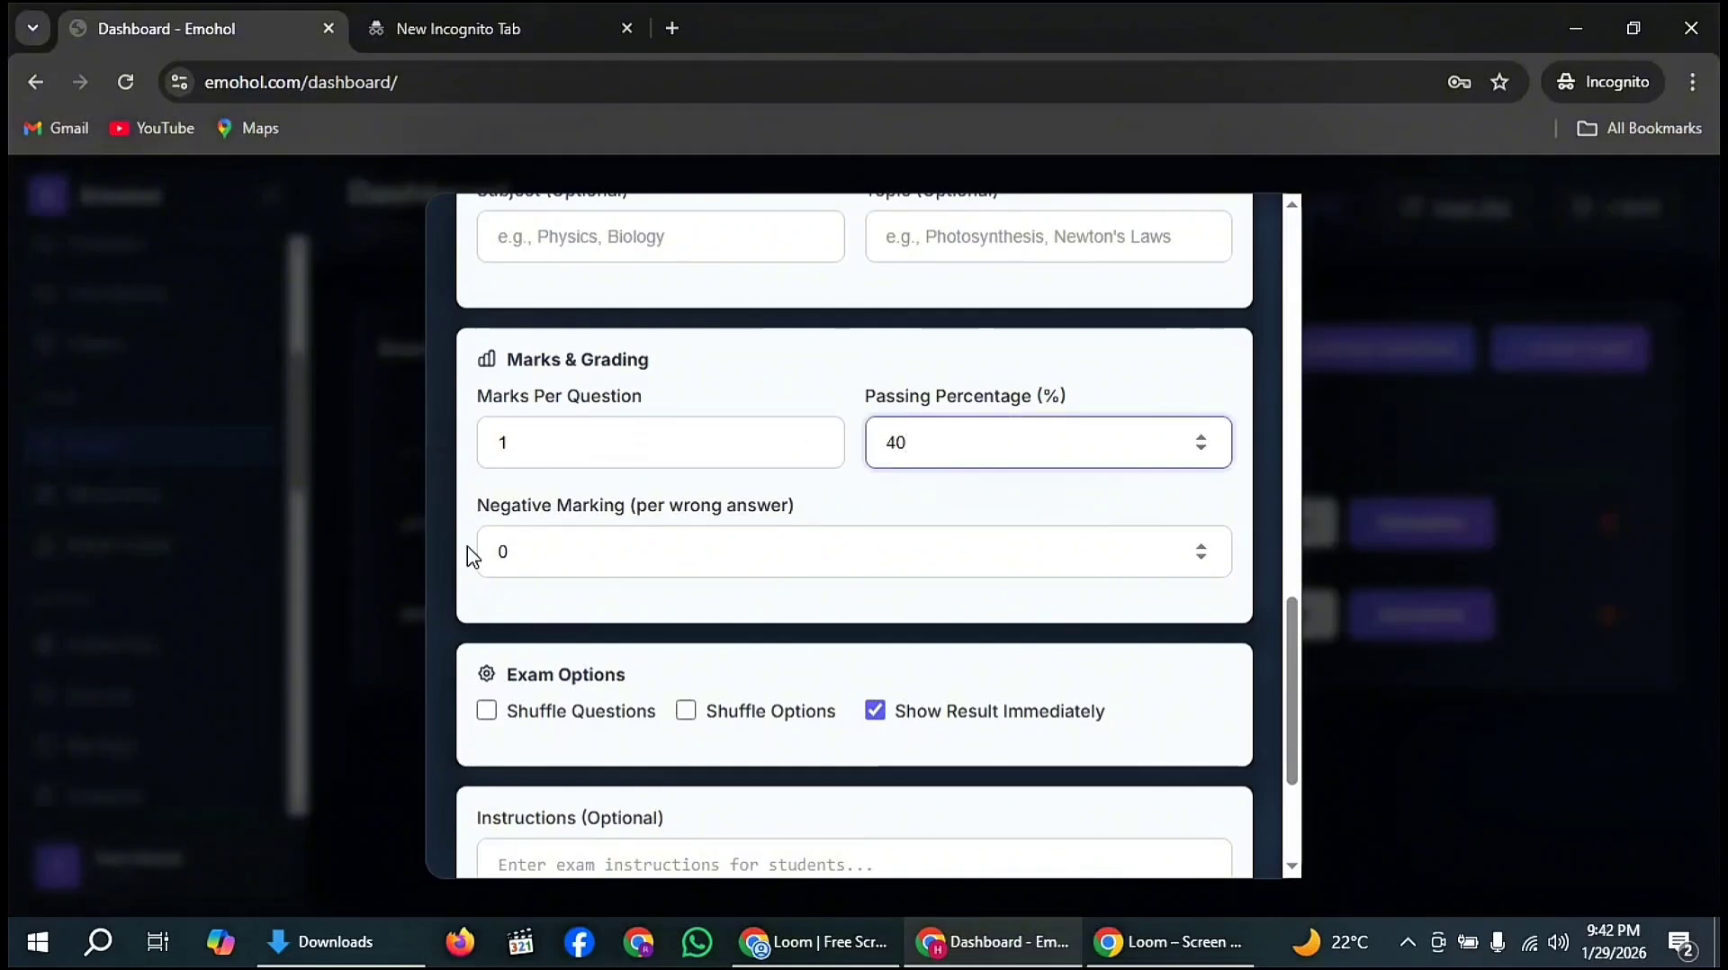
left_click(639, 547)
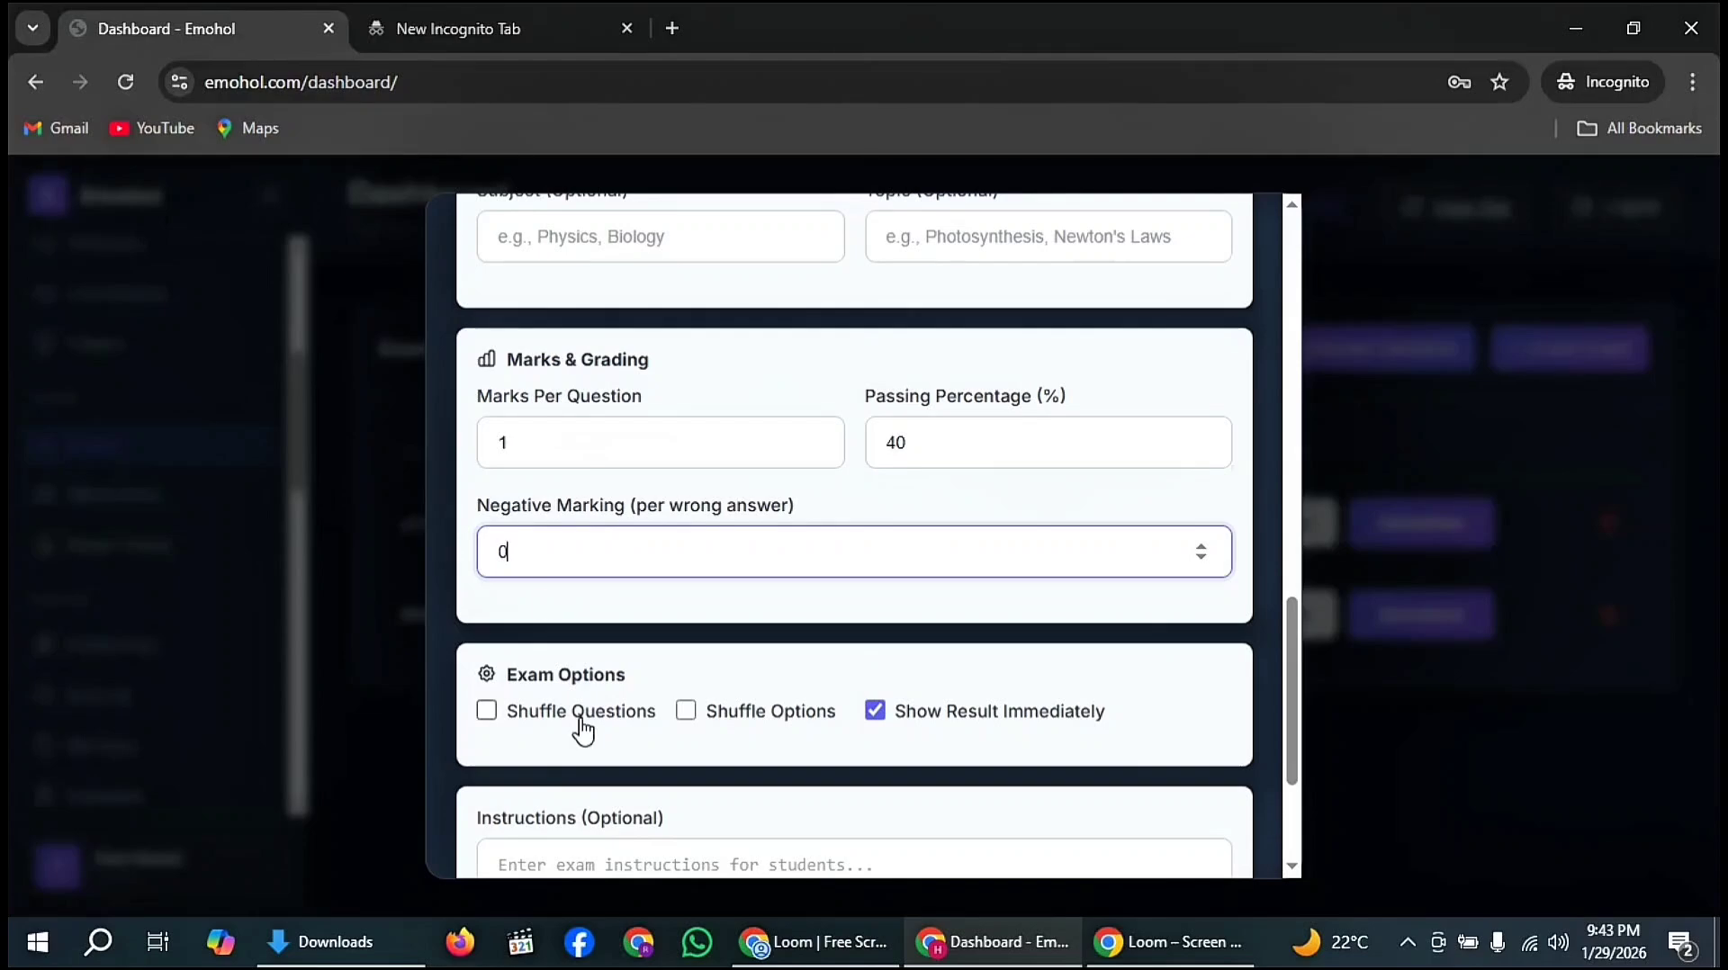
- Enable Shuffle Questions in the exam options and generate the questions from the uploaded chapter images
scroll(630, 686, "down", 1)
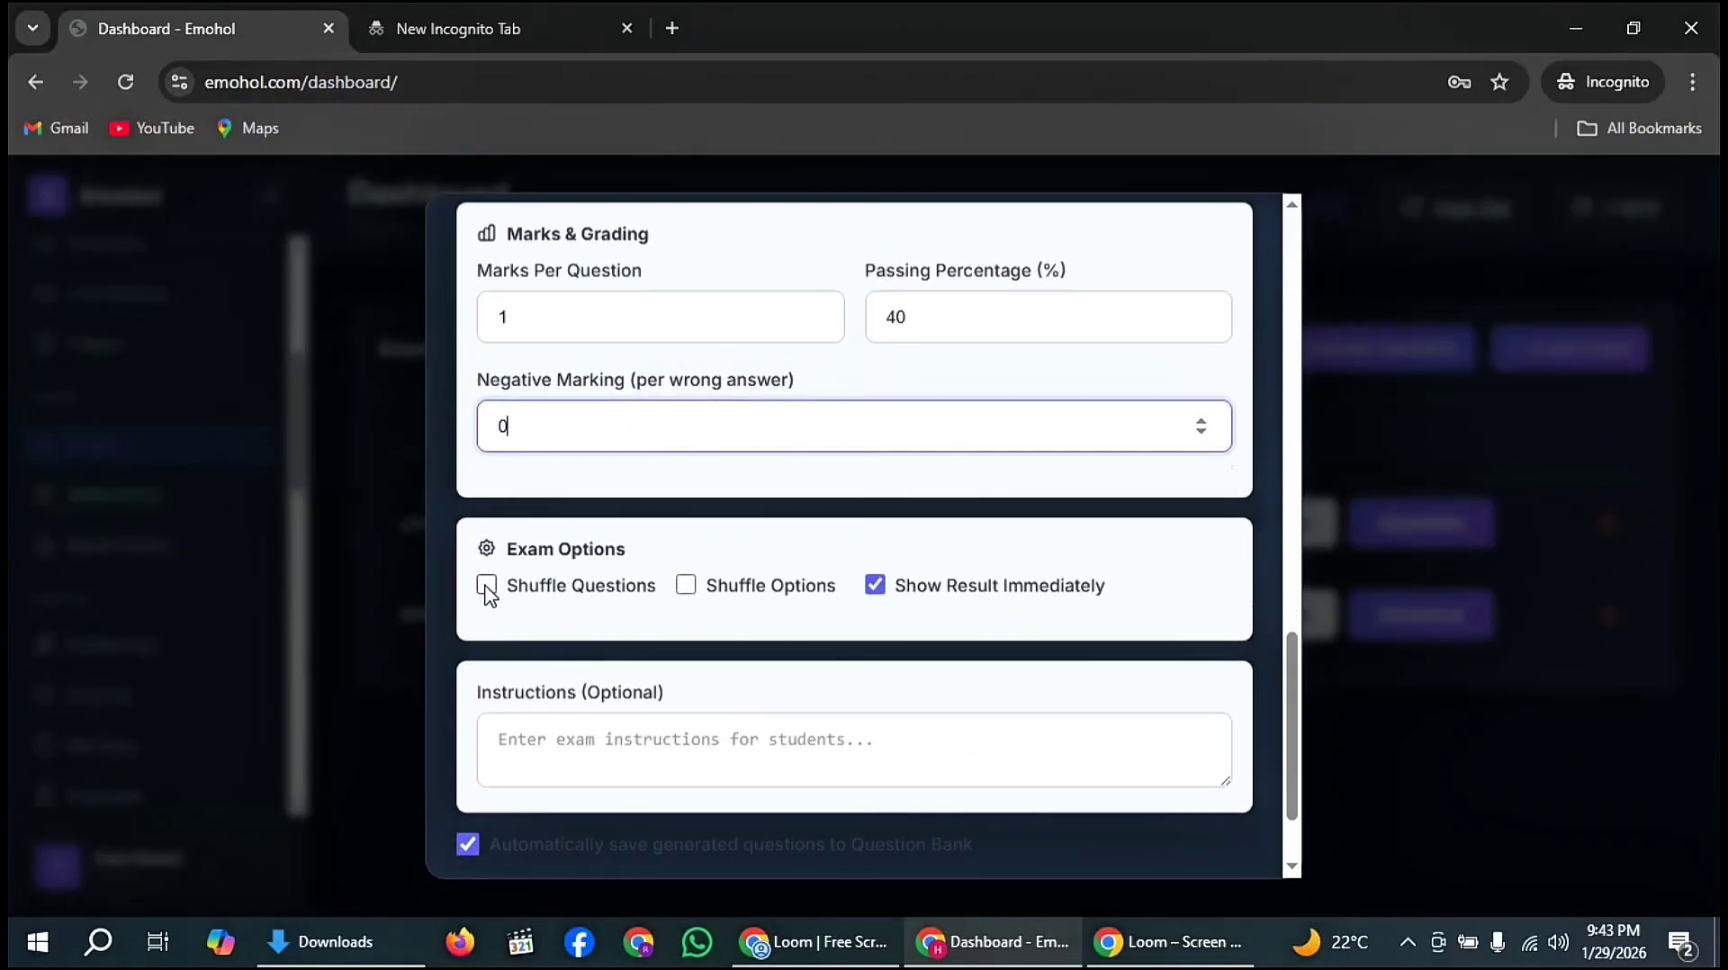
left_click(487, 590)
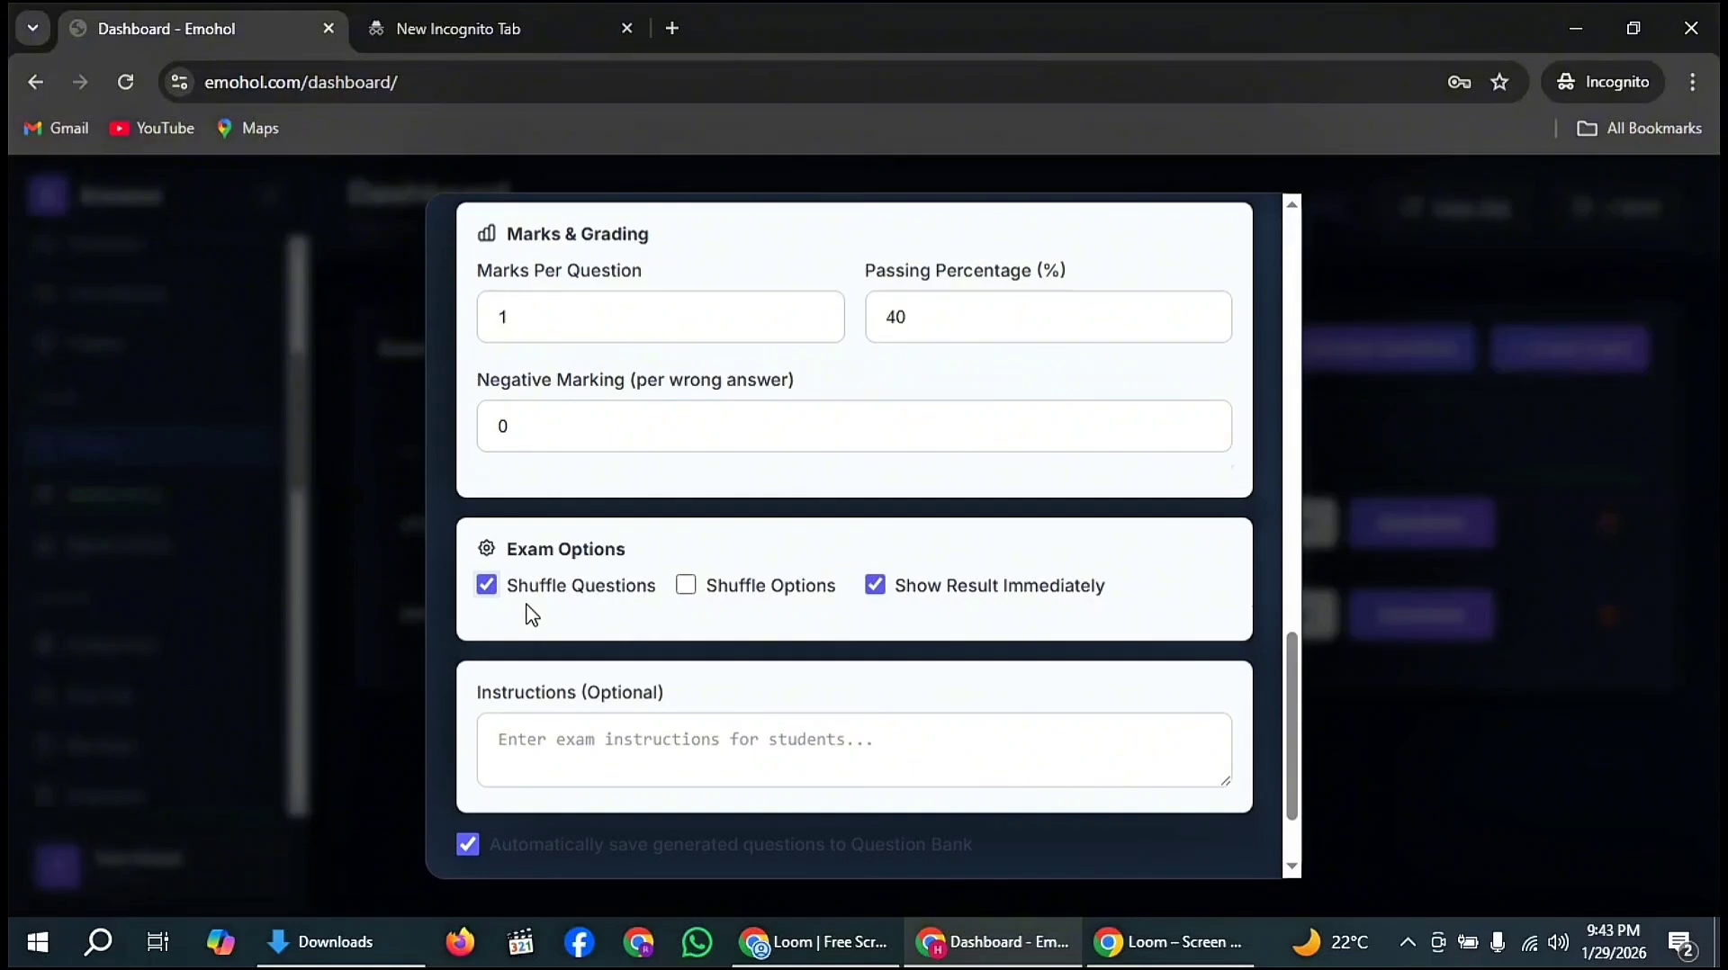
scroll(567, 642, "down", 2)
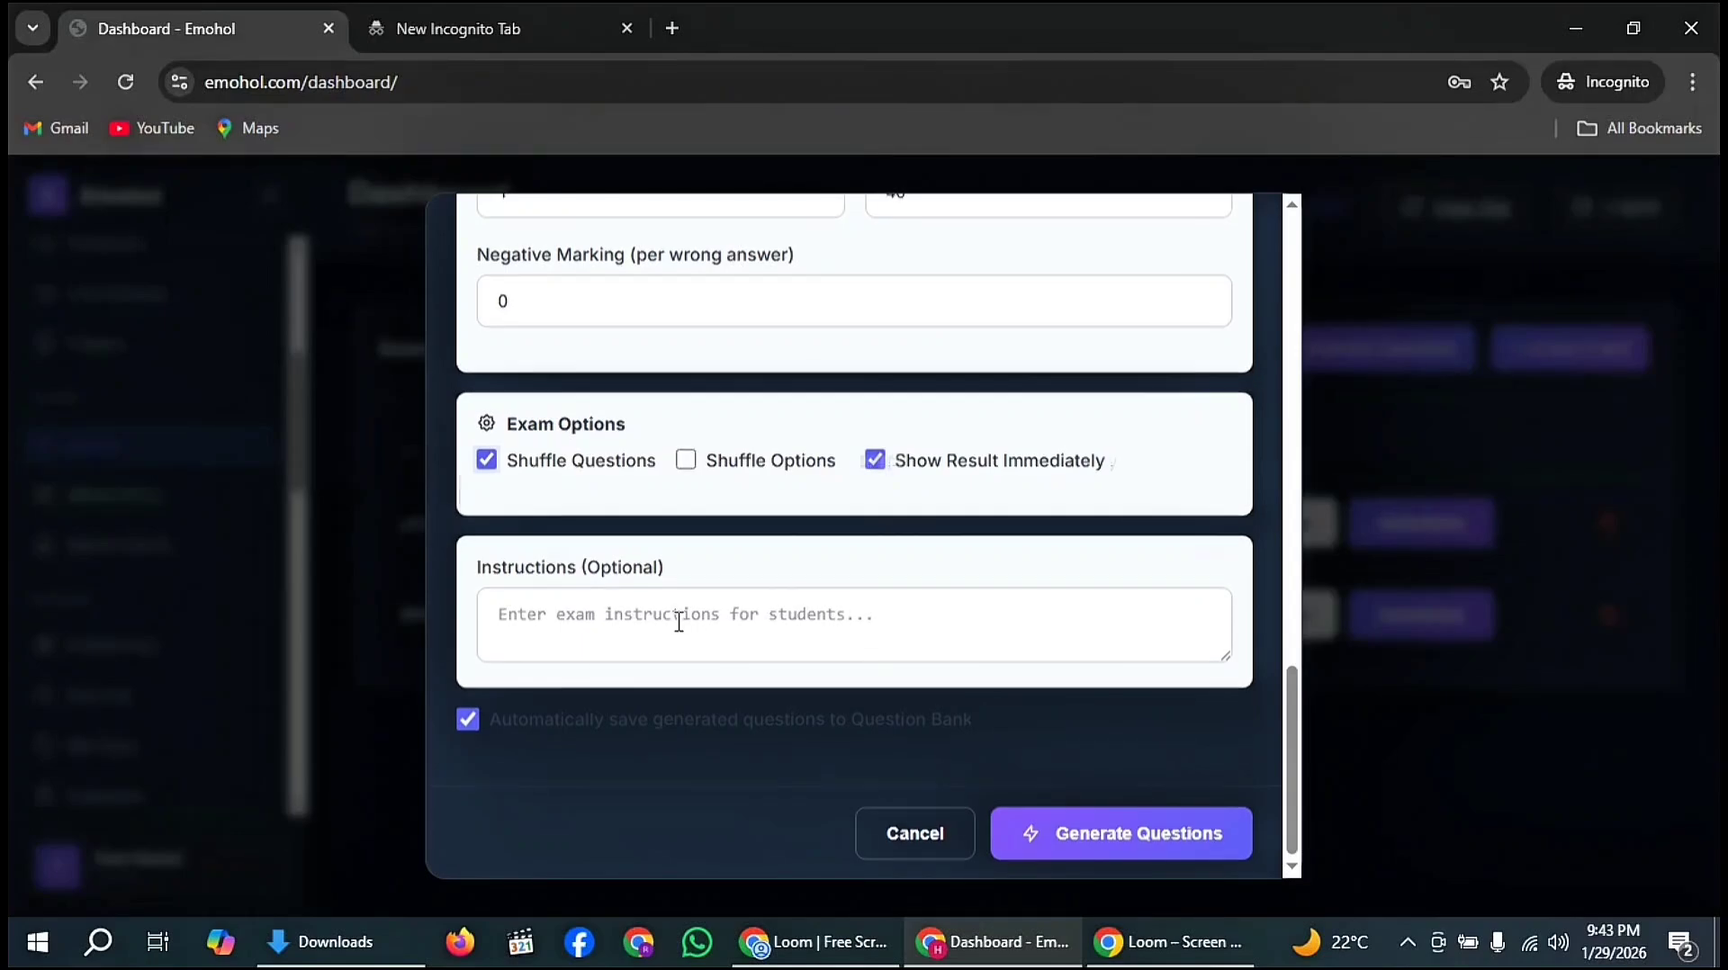
scroll(679, 622, "up", 8)
scroll(681, 629, "up", 6)
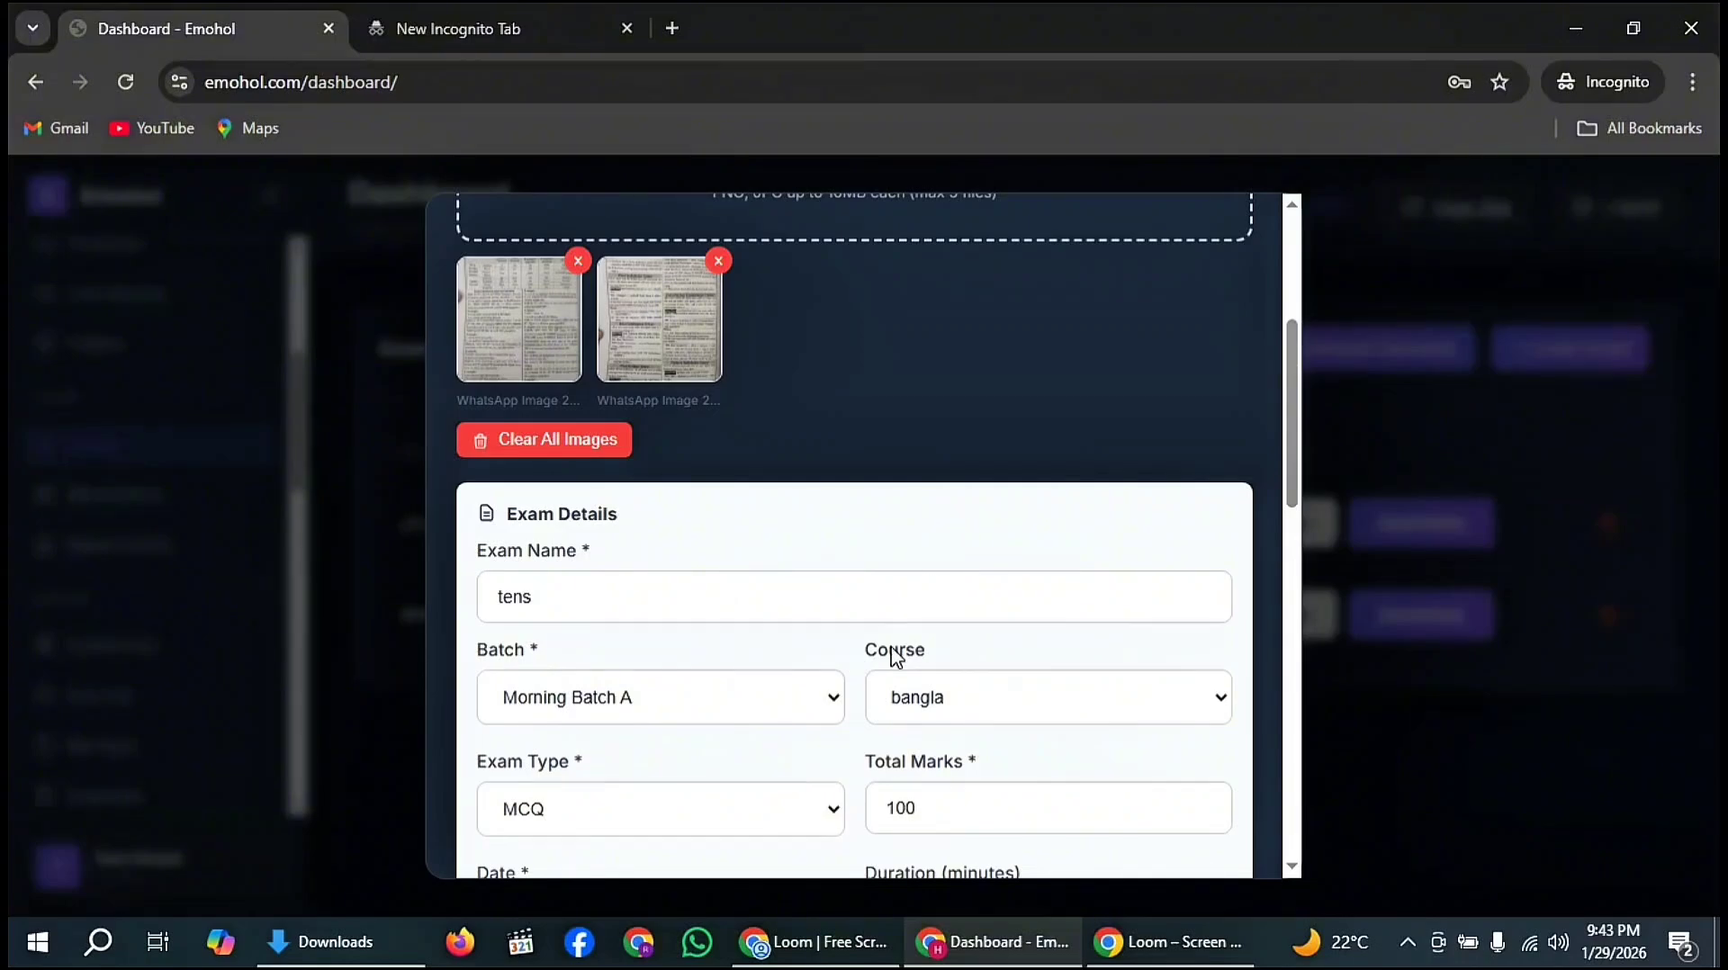
scroll(896, 657, "down", 14)
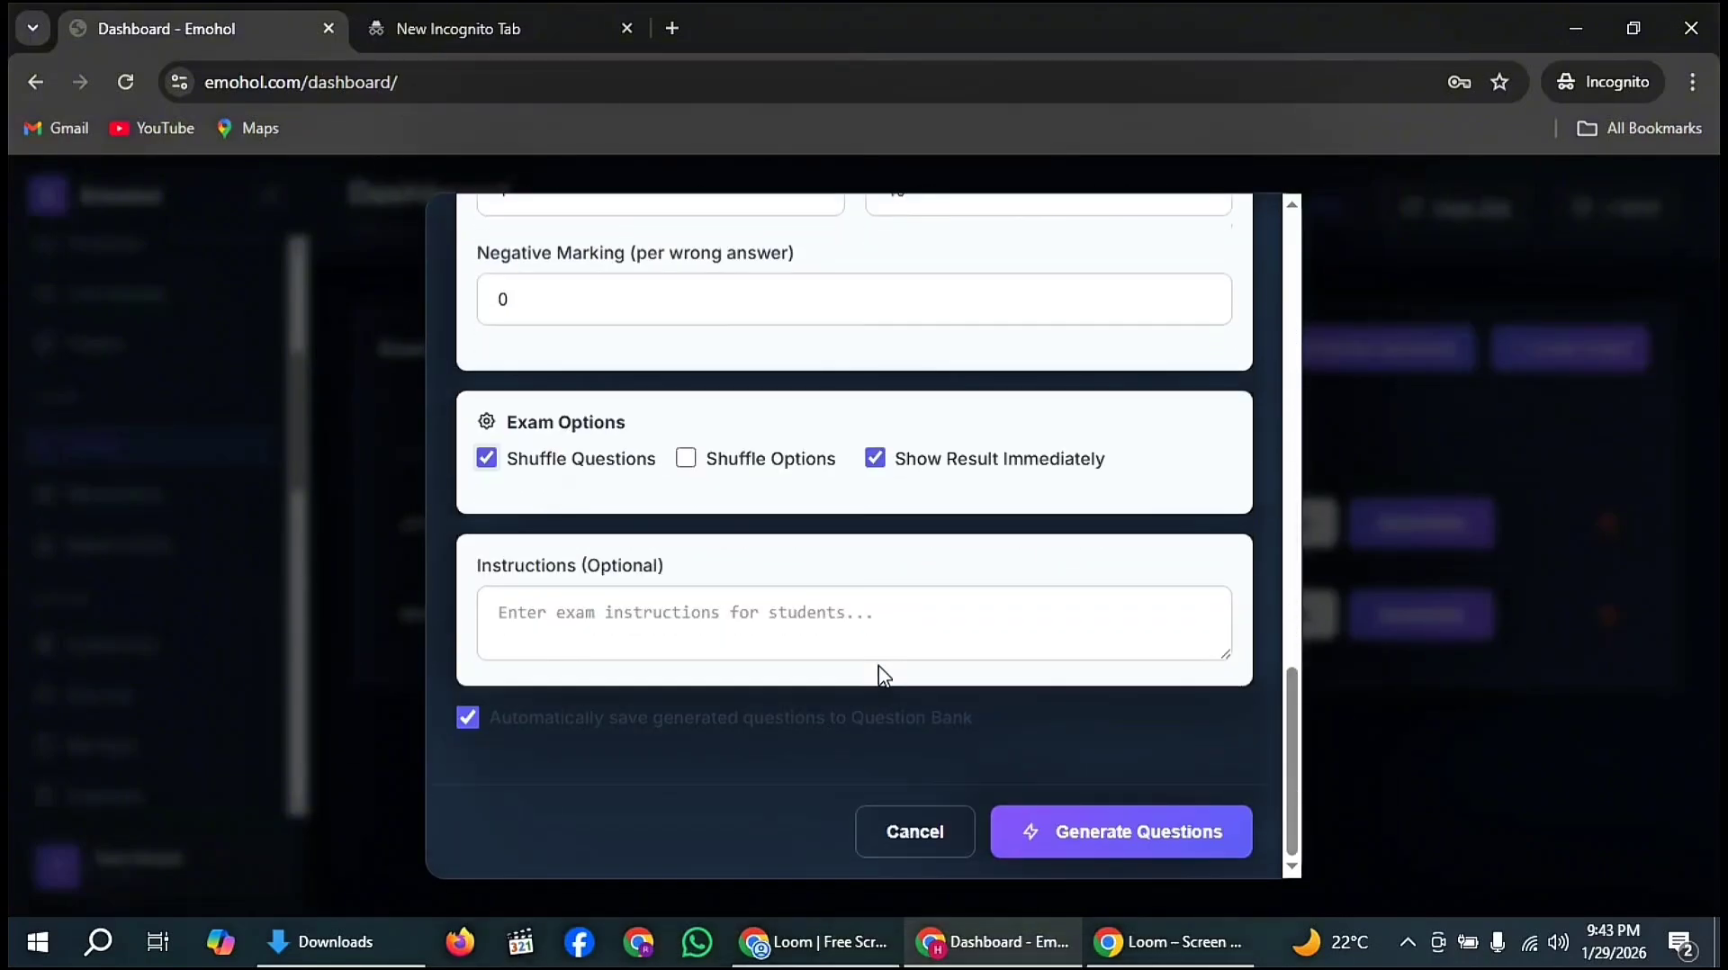
left_click(1148, 835)
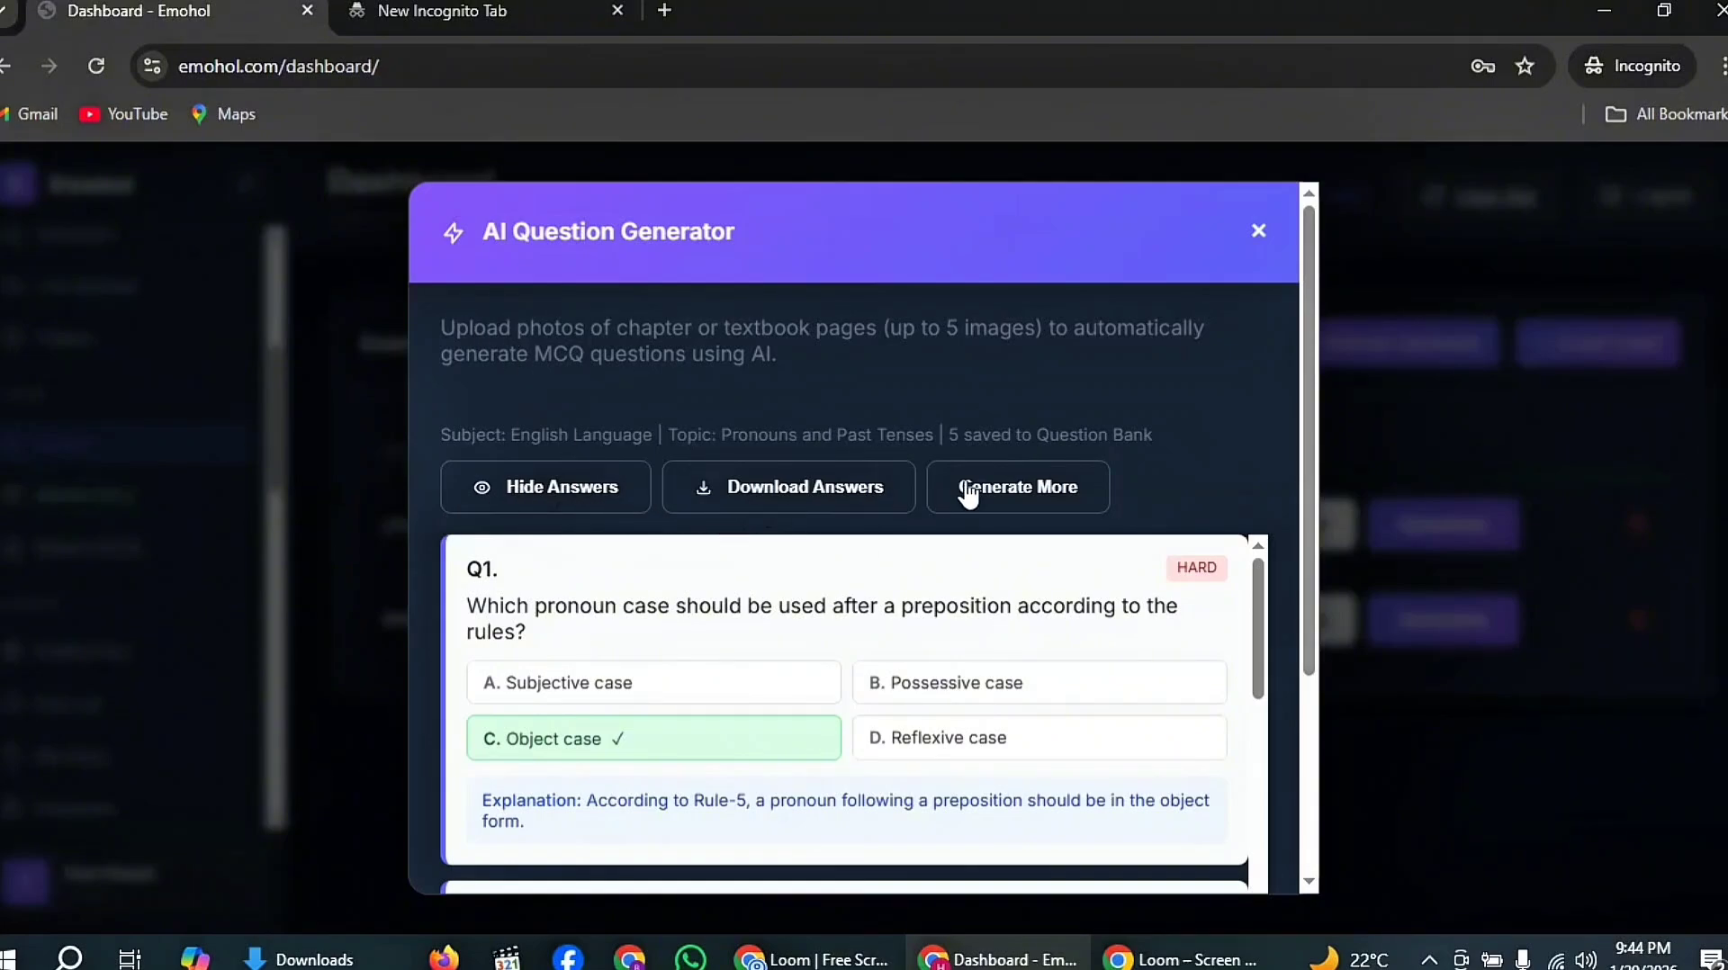
- Examine the first generated questions with their marked answers and explanations
scroll(1025, 520, "down", 1)
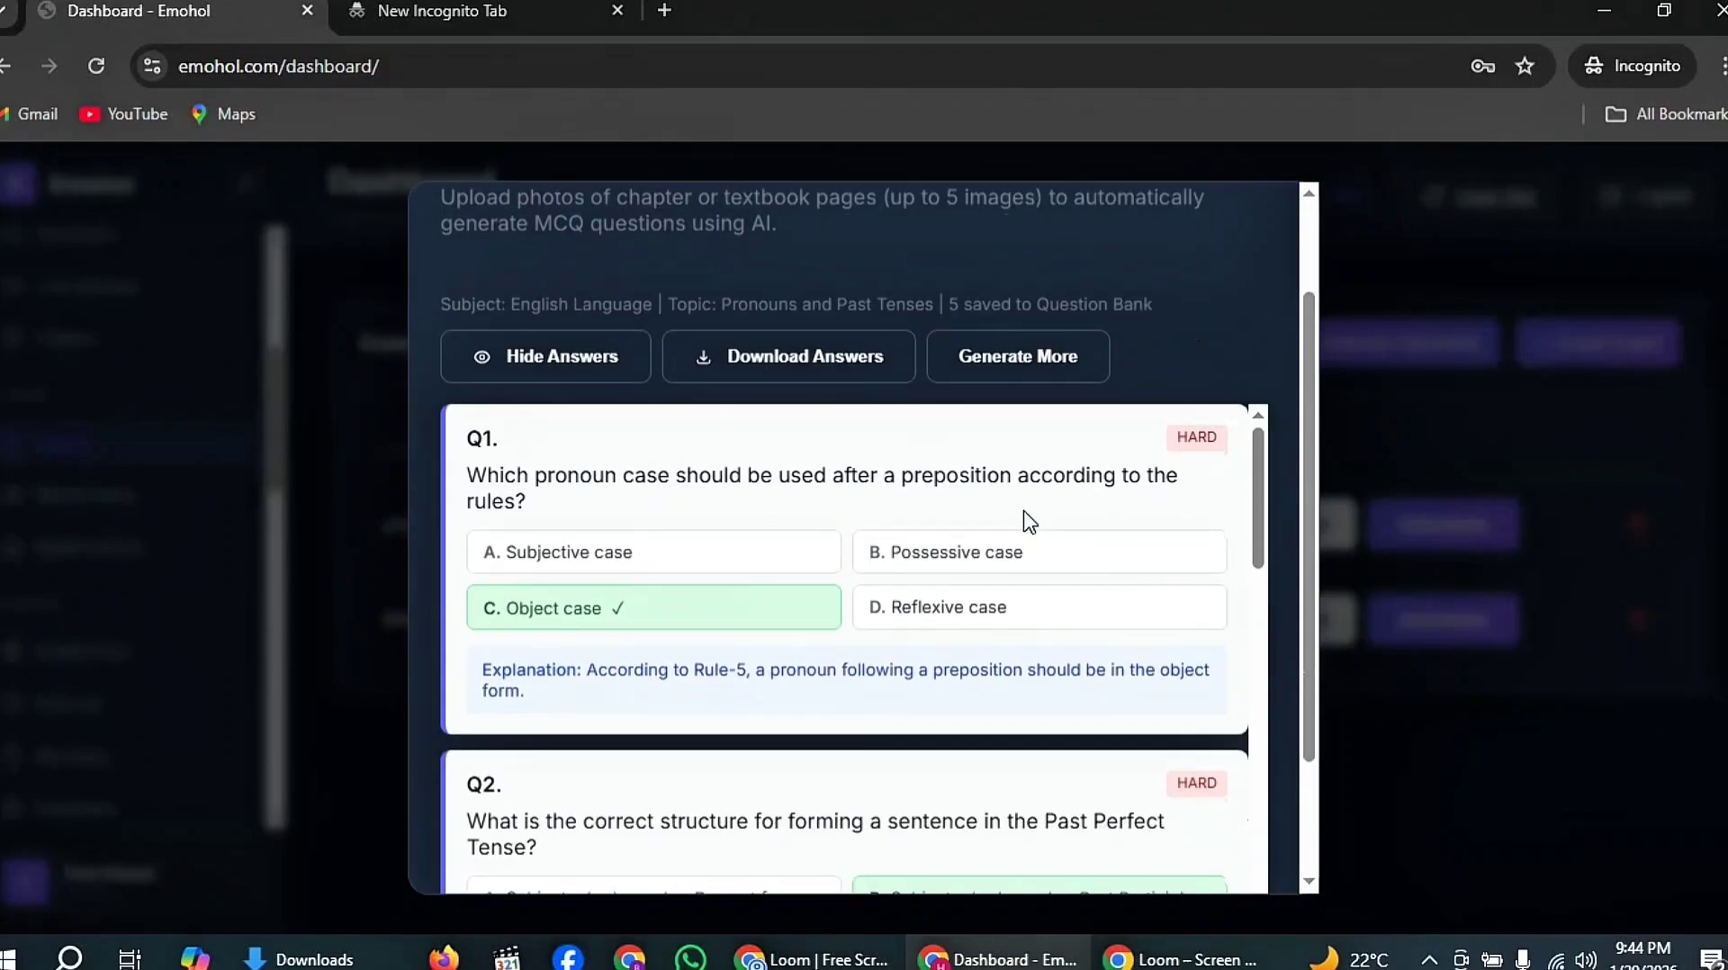
scroll(621, 540, "down", 1)
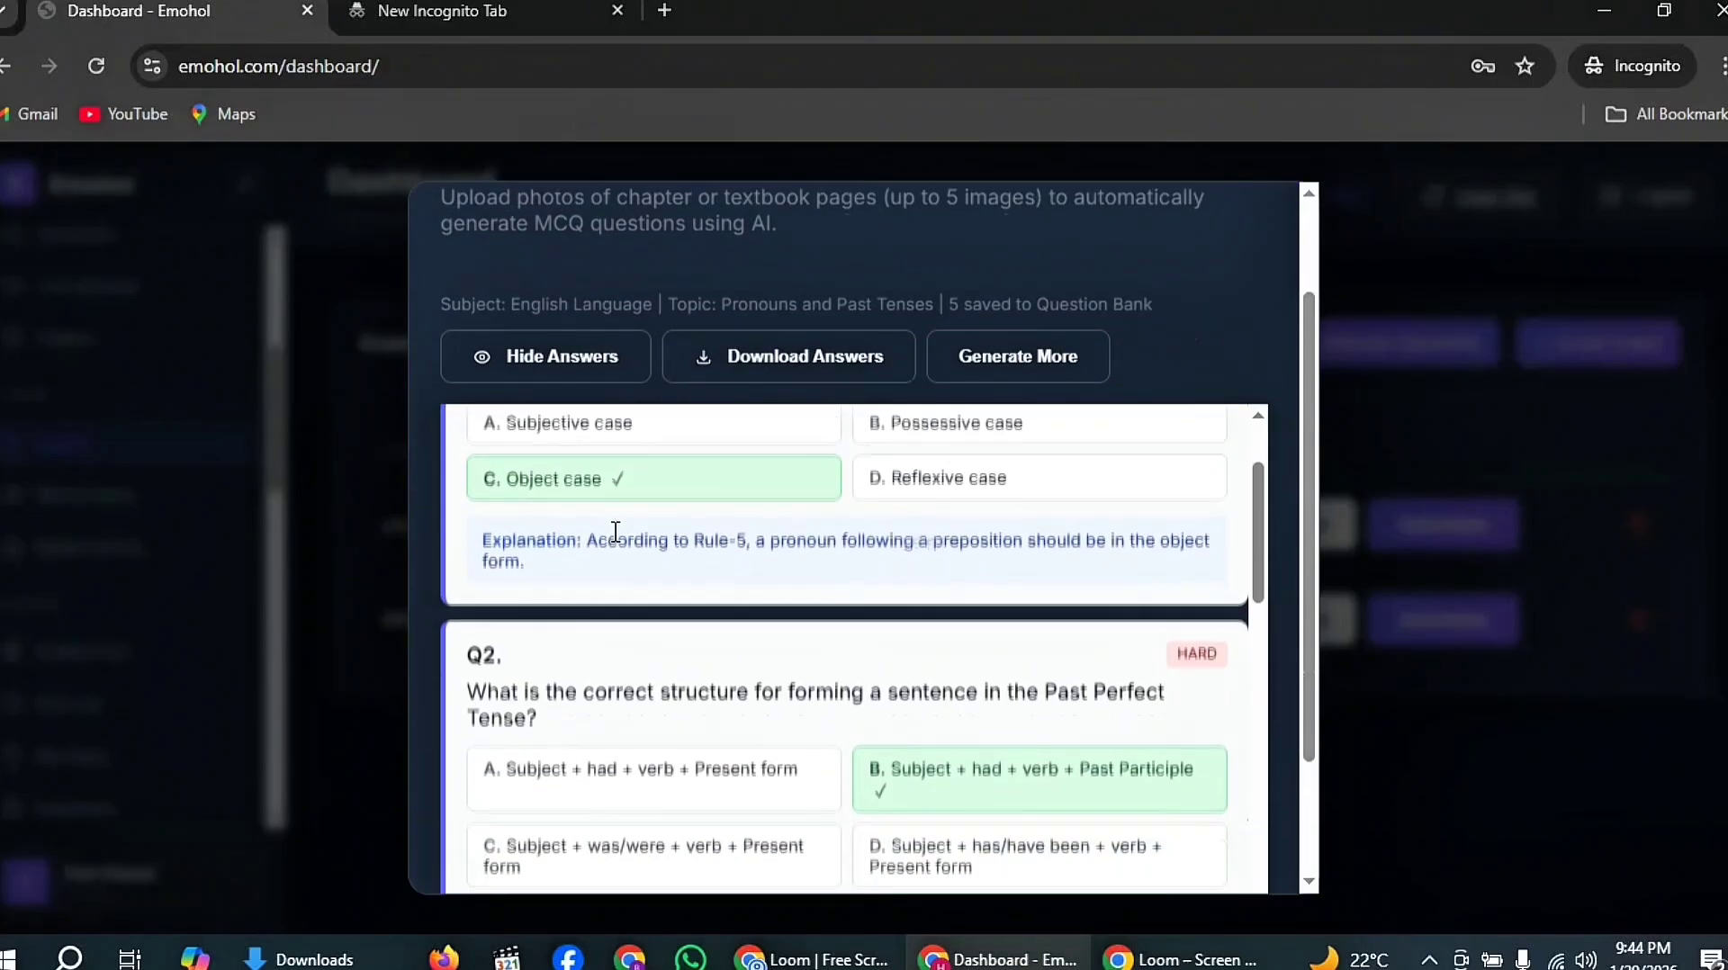
scroll(621, 540, "up", 1)
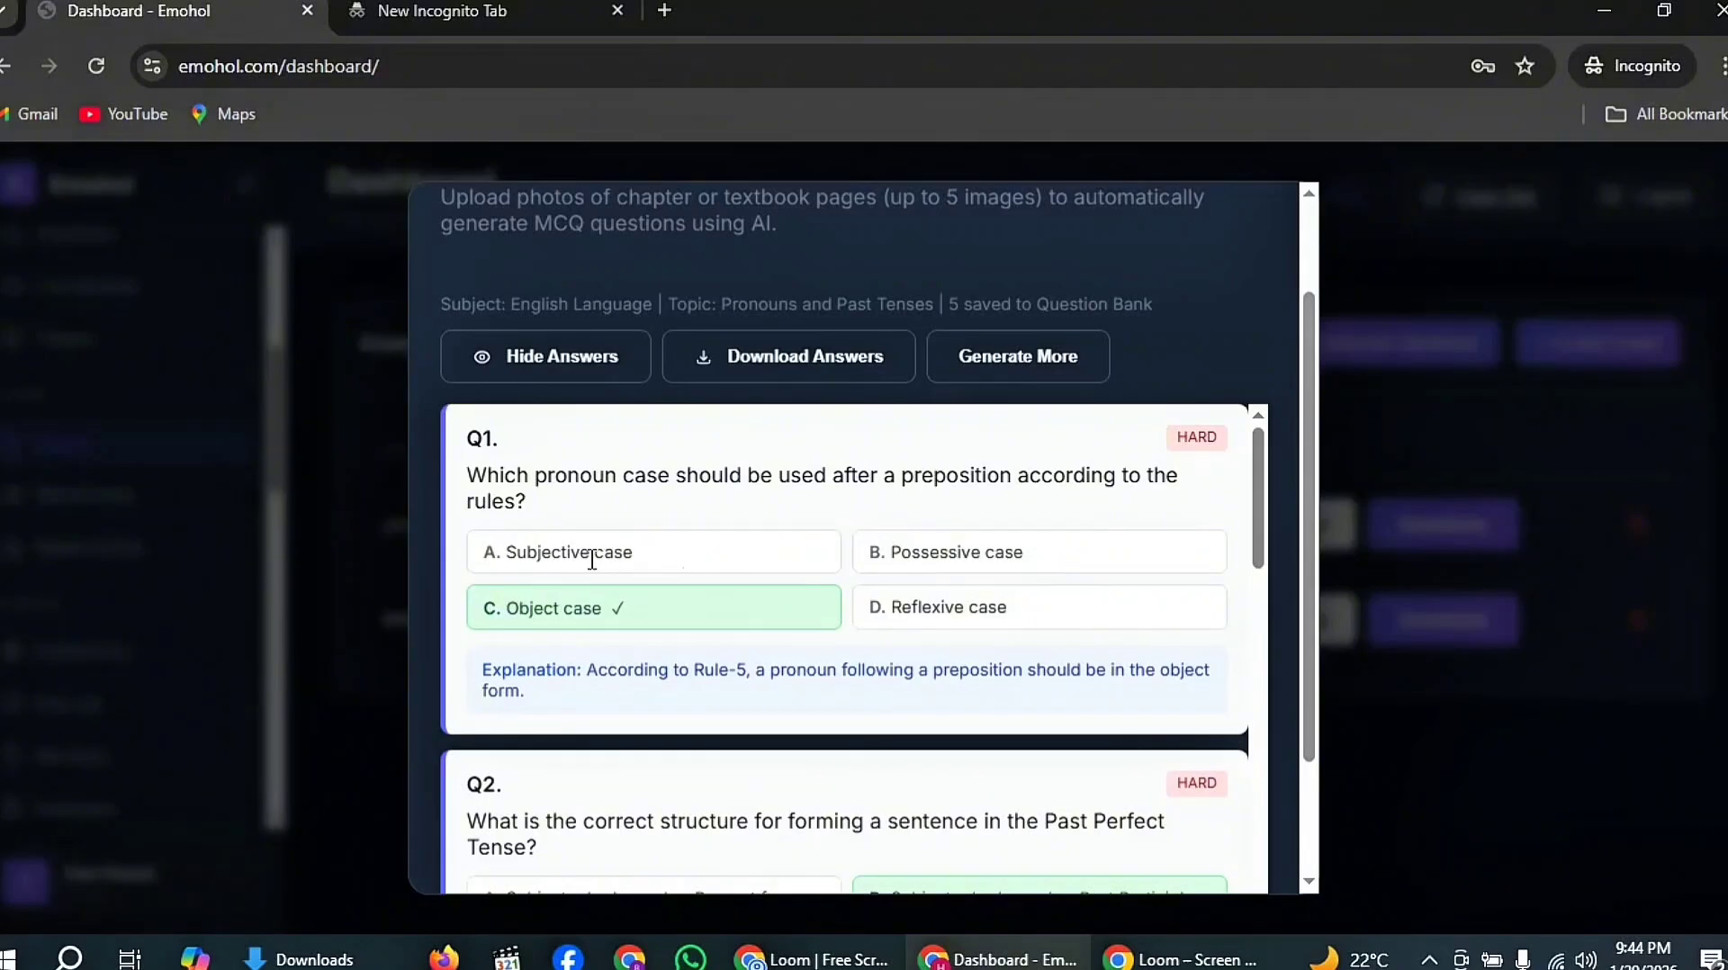
- Review the remaining generated questions through Q5 and add them as the exam "tens"
scroll(705, 609, "down", 3)
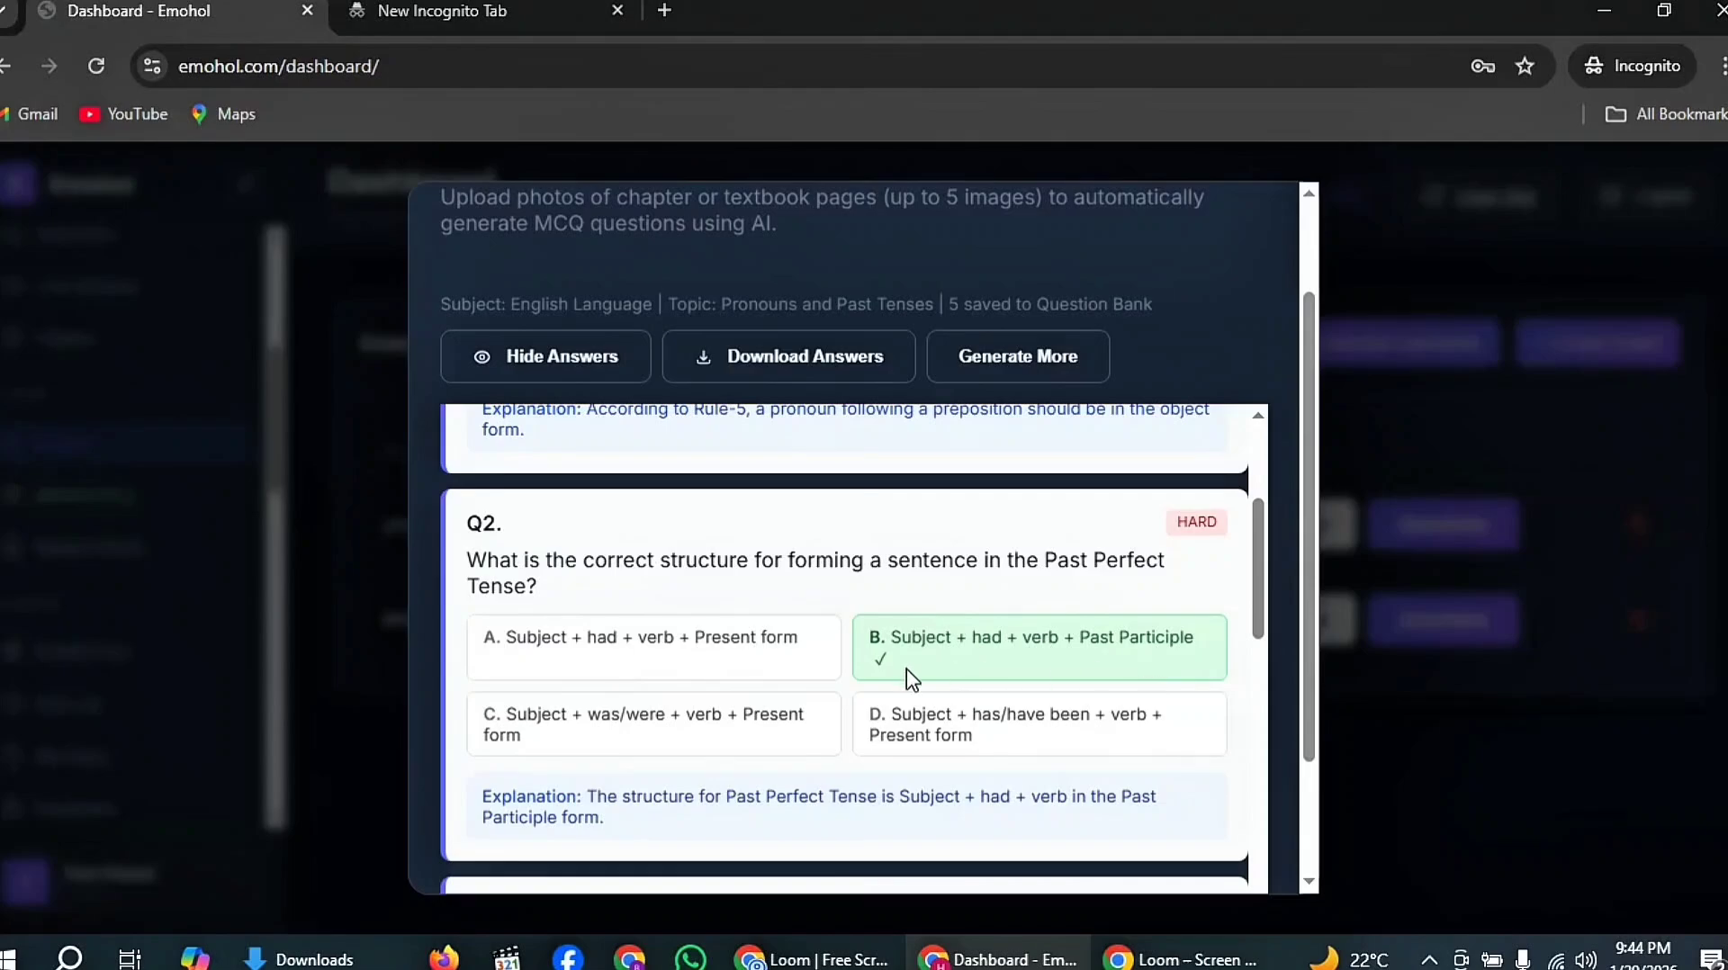
scroll(815, 682, "down", 2)
scroll(807, 673, "down", 5)
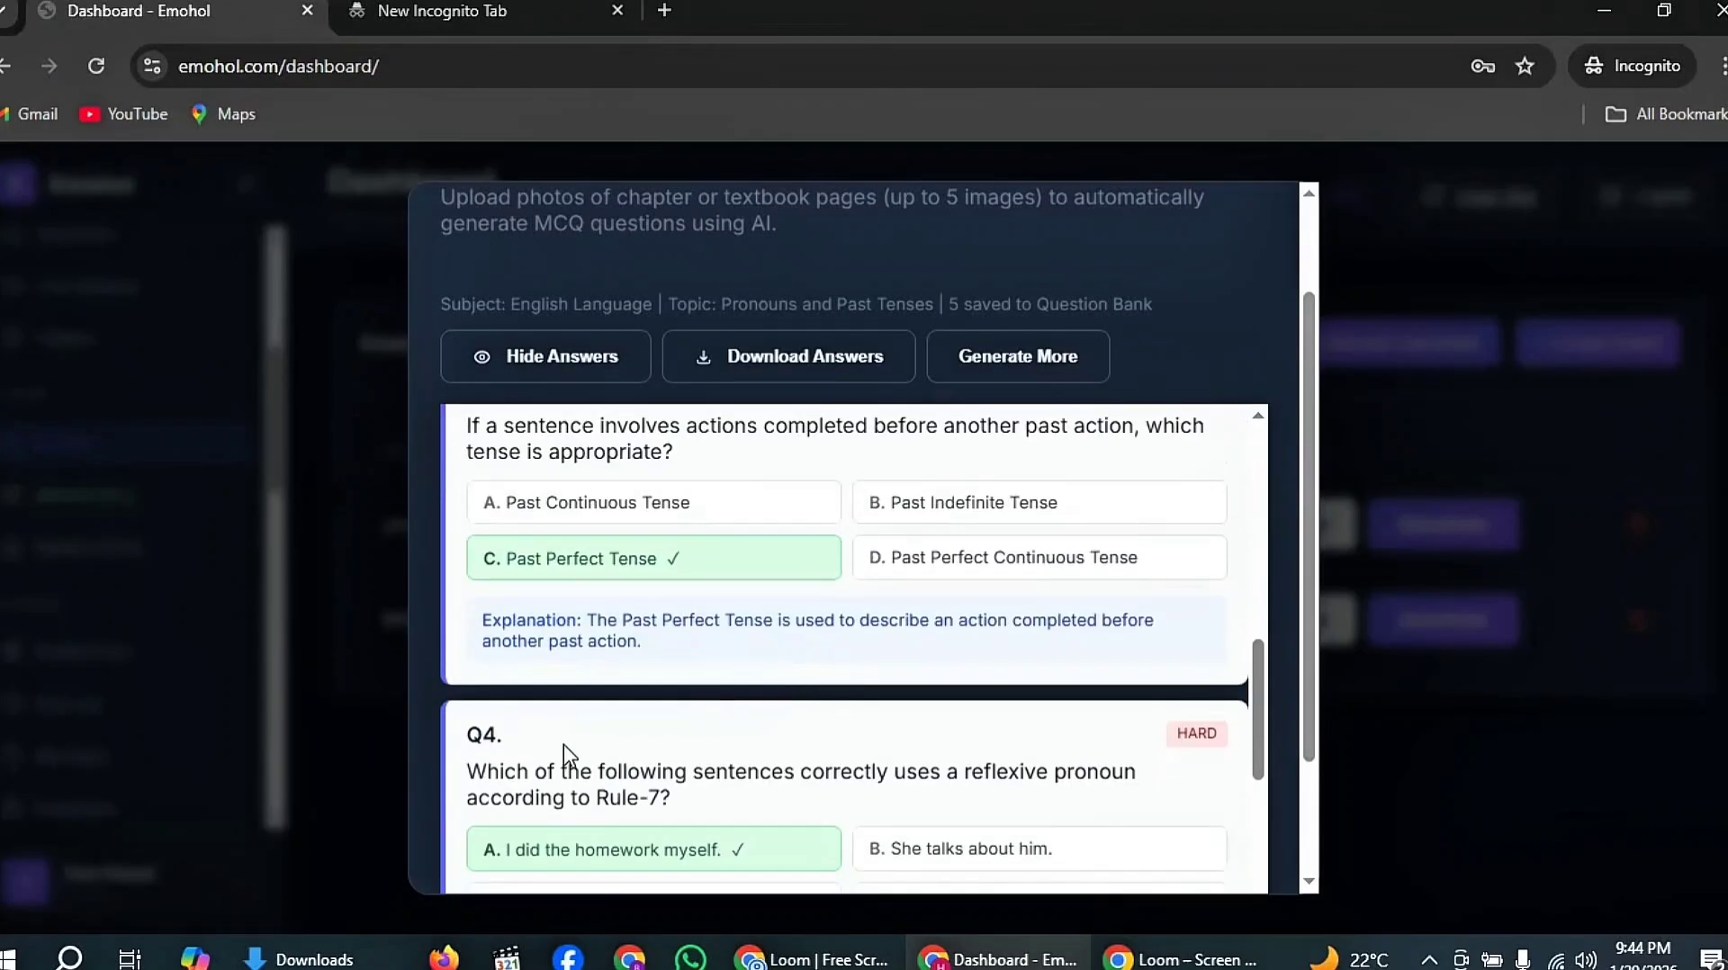
scroll(783, 769, "down", 6)
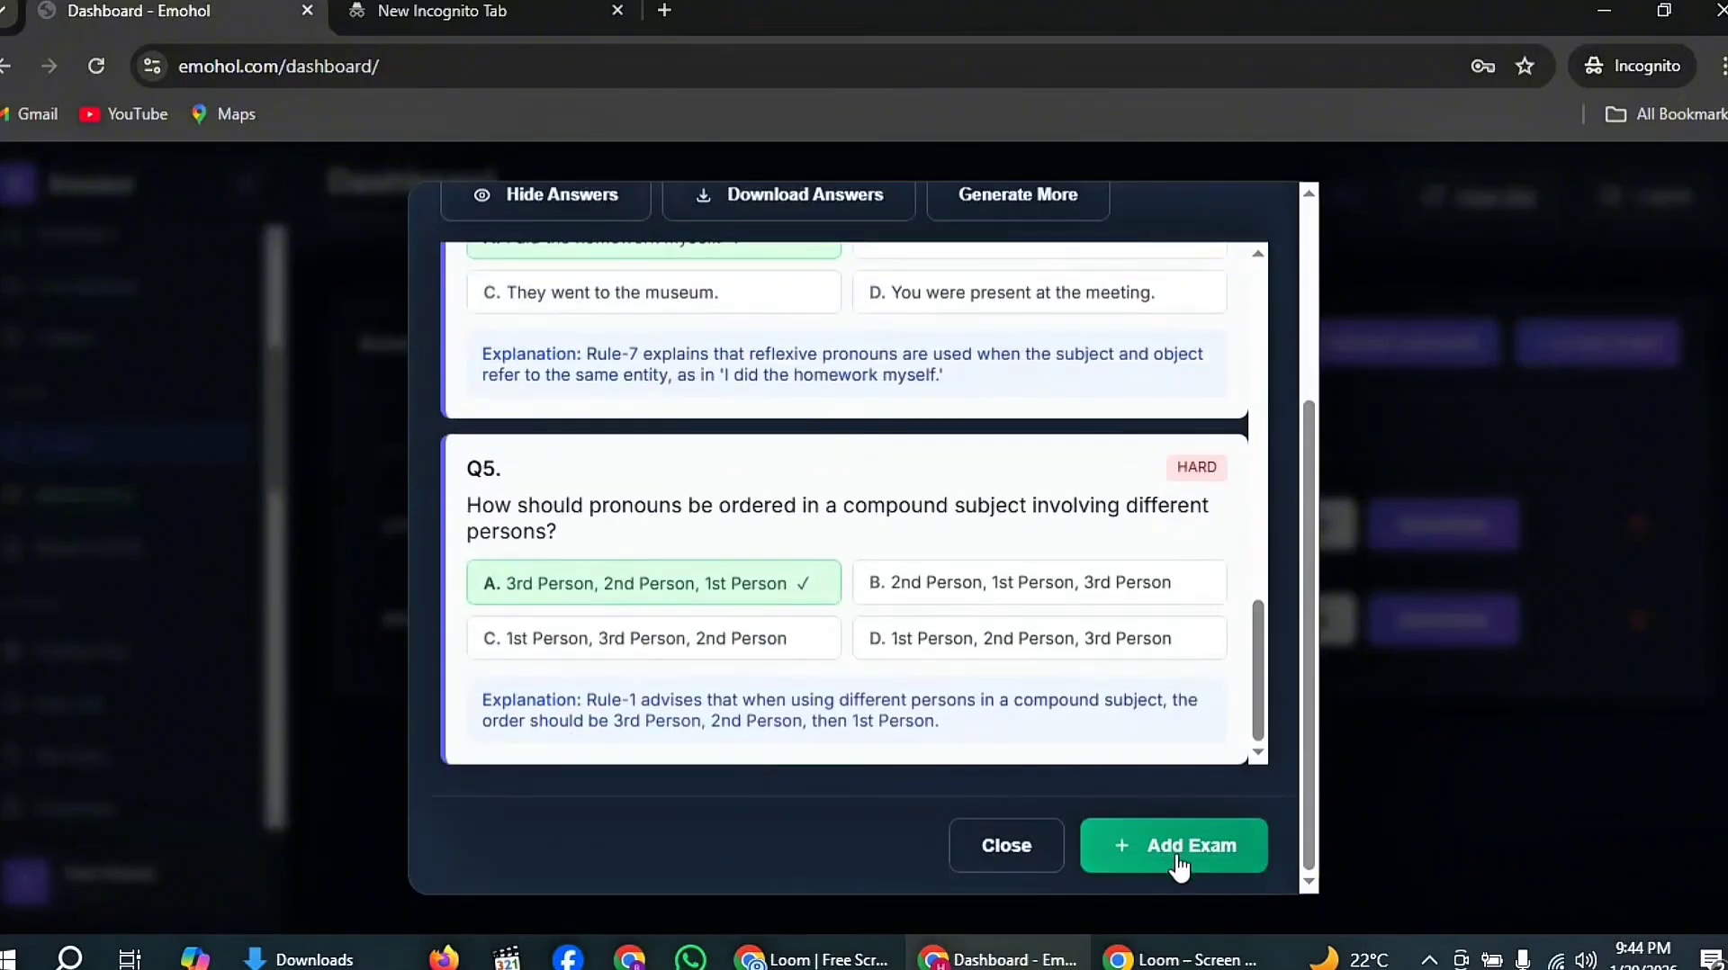
left_click(1181, 846)
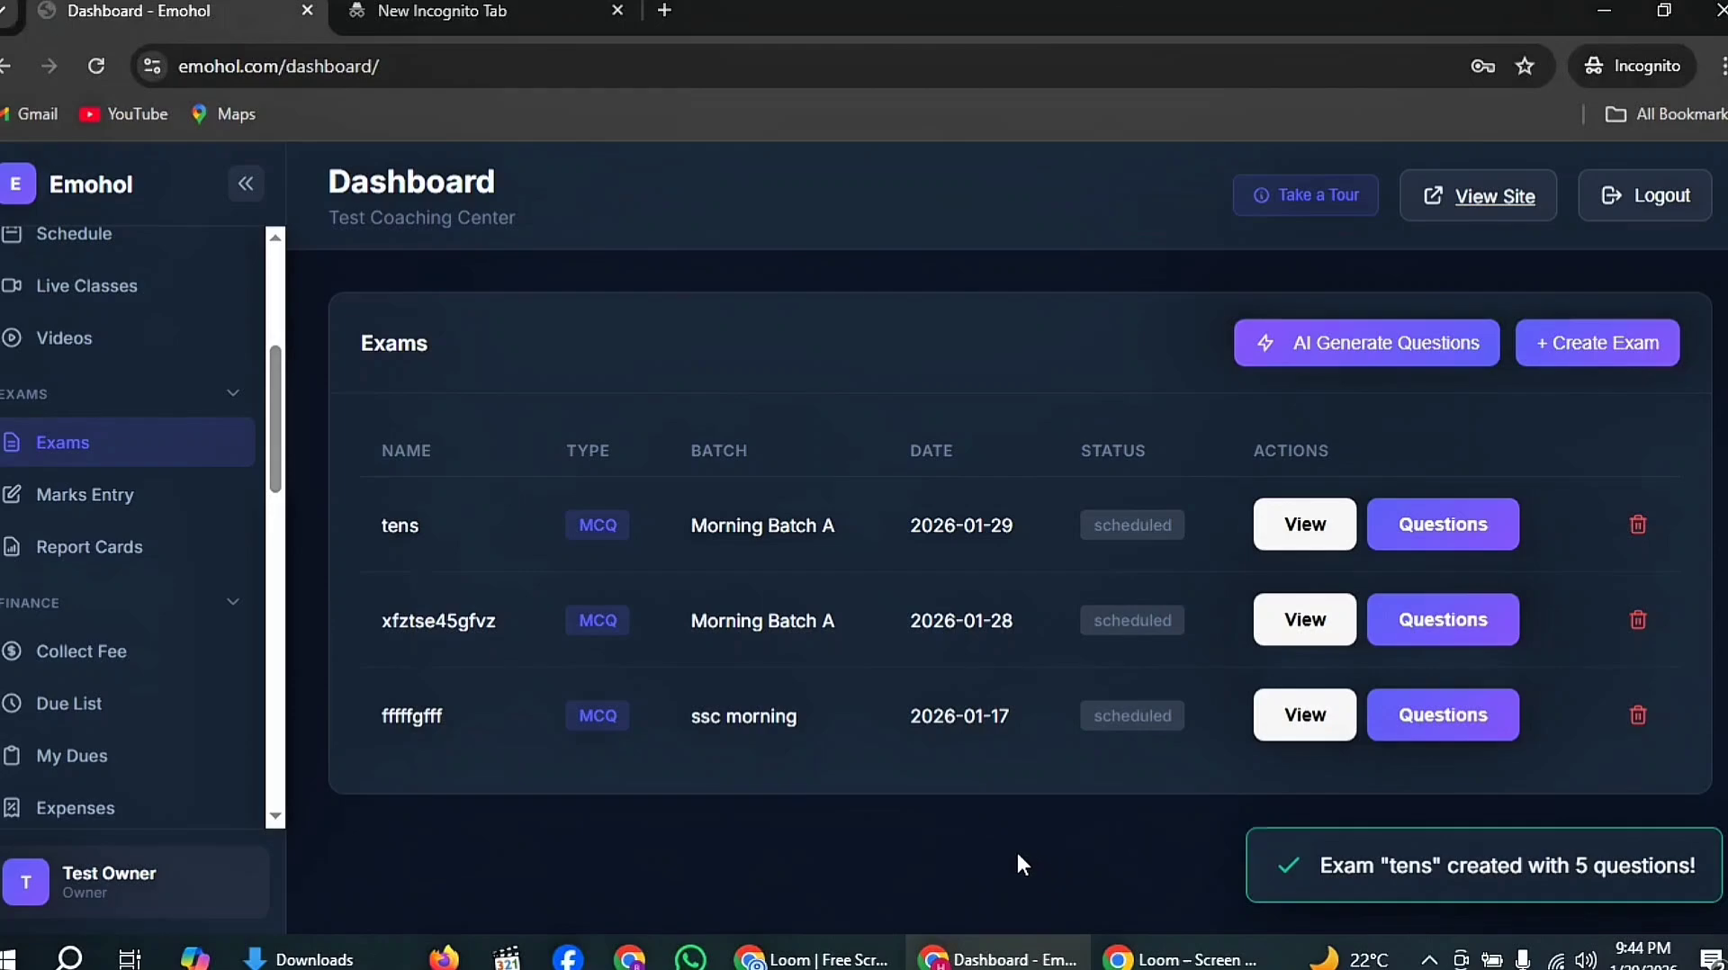
- Start a new exam named "Mid Term exam" and assign it to batch ssc morning and course bangla
left_click(1554, 349)
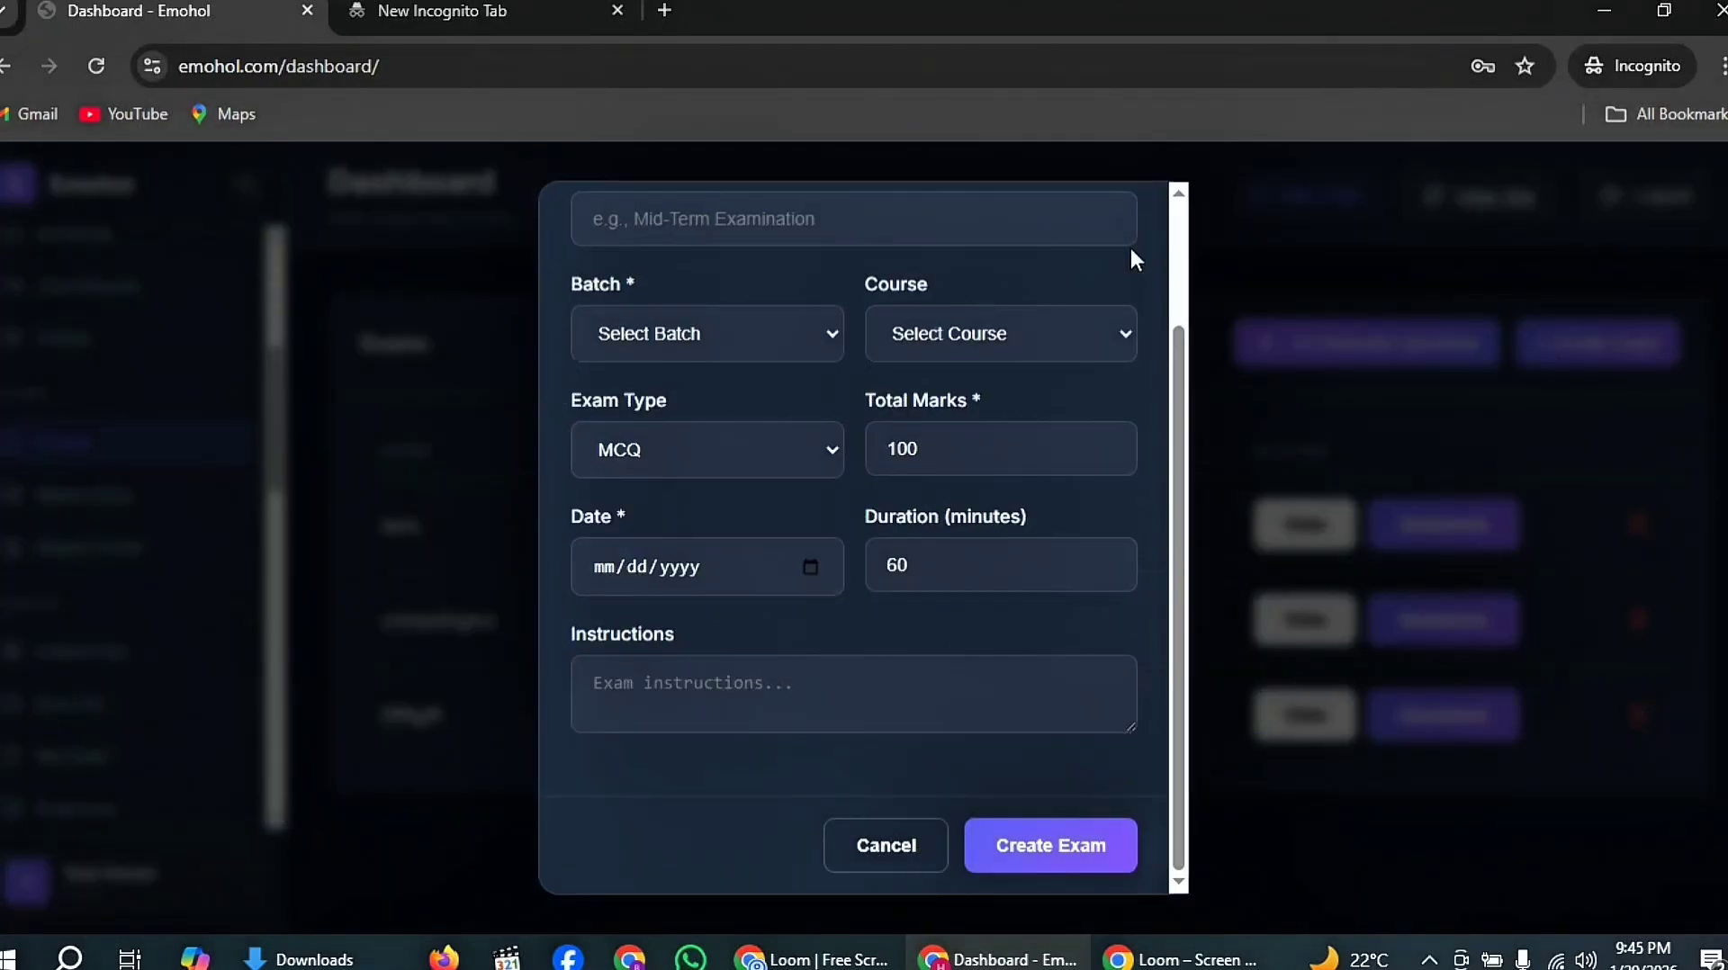
scroll(796, 385, "up", 3)
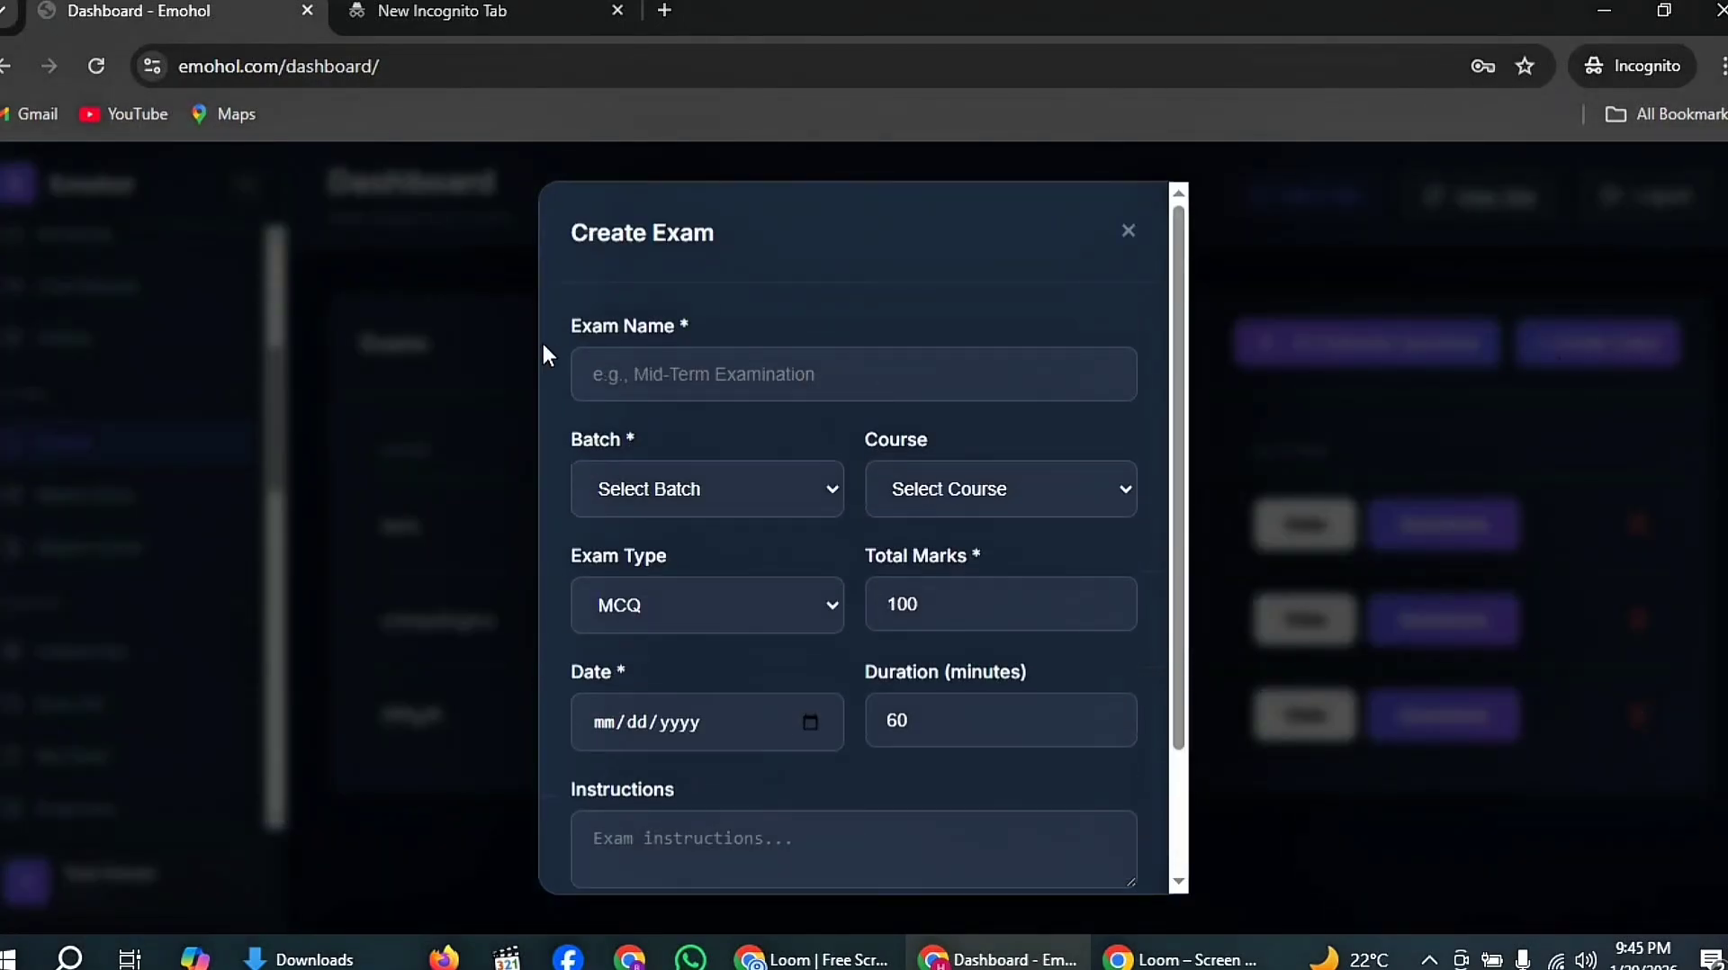
left_click(661, 374)
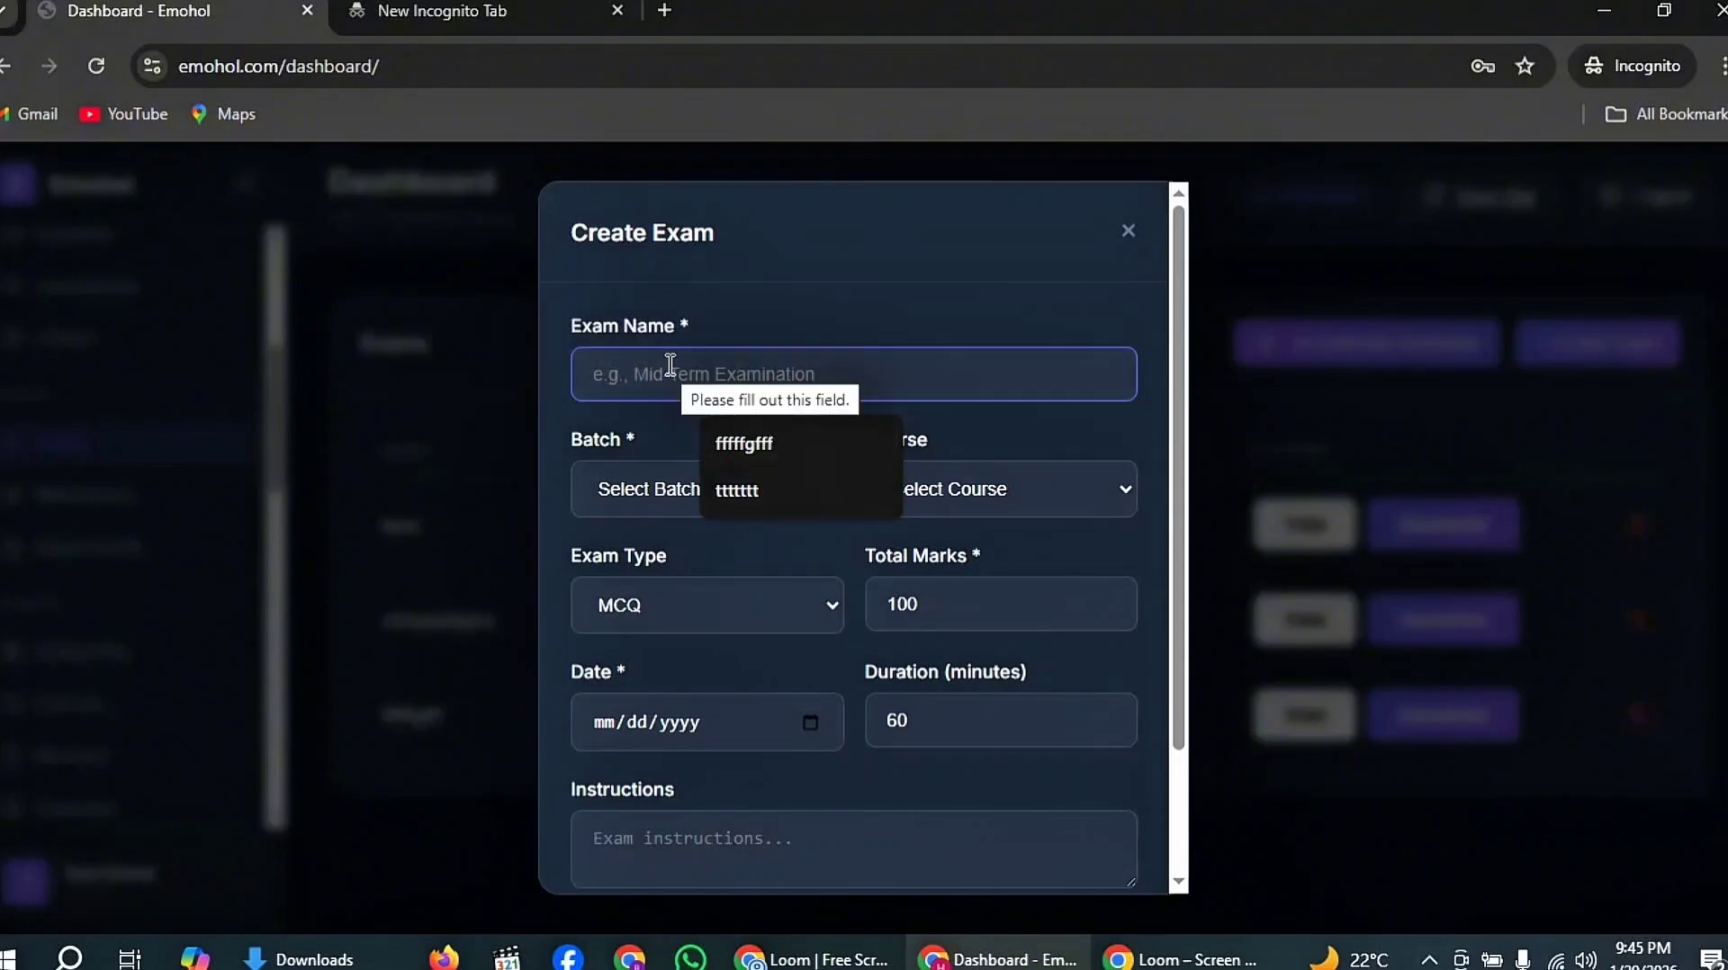
type("Mid Term exam")
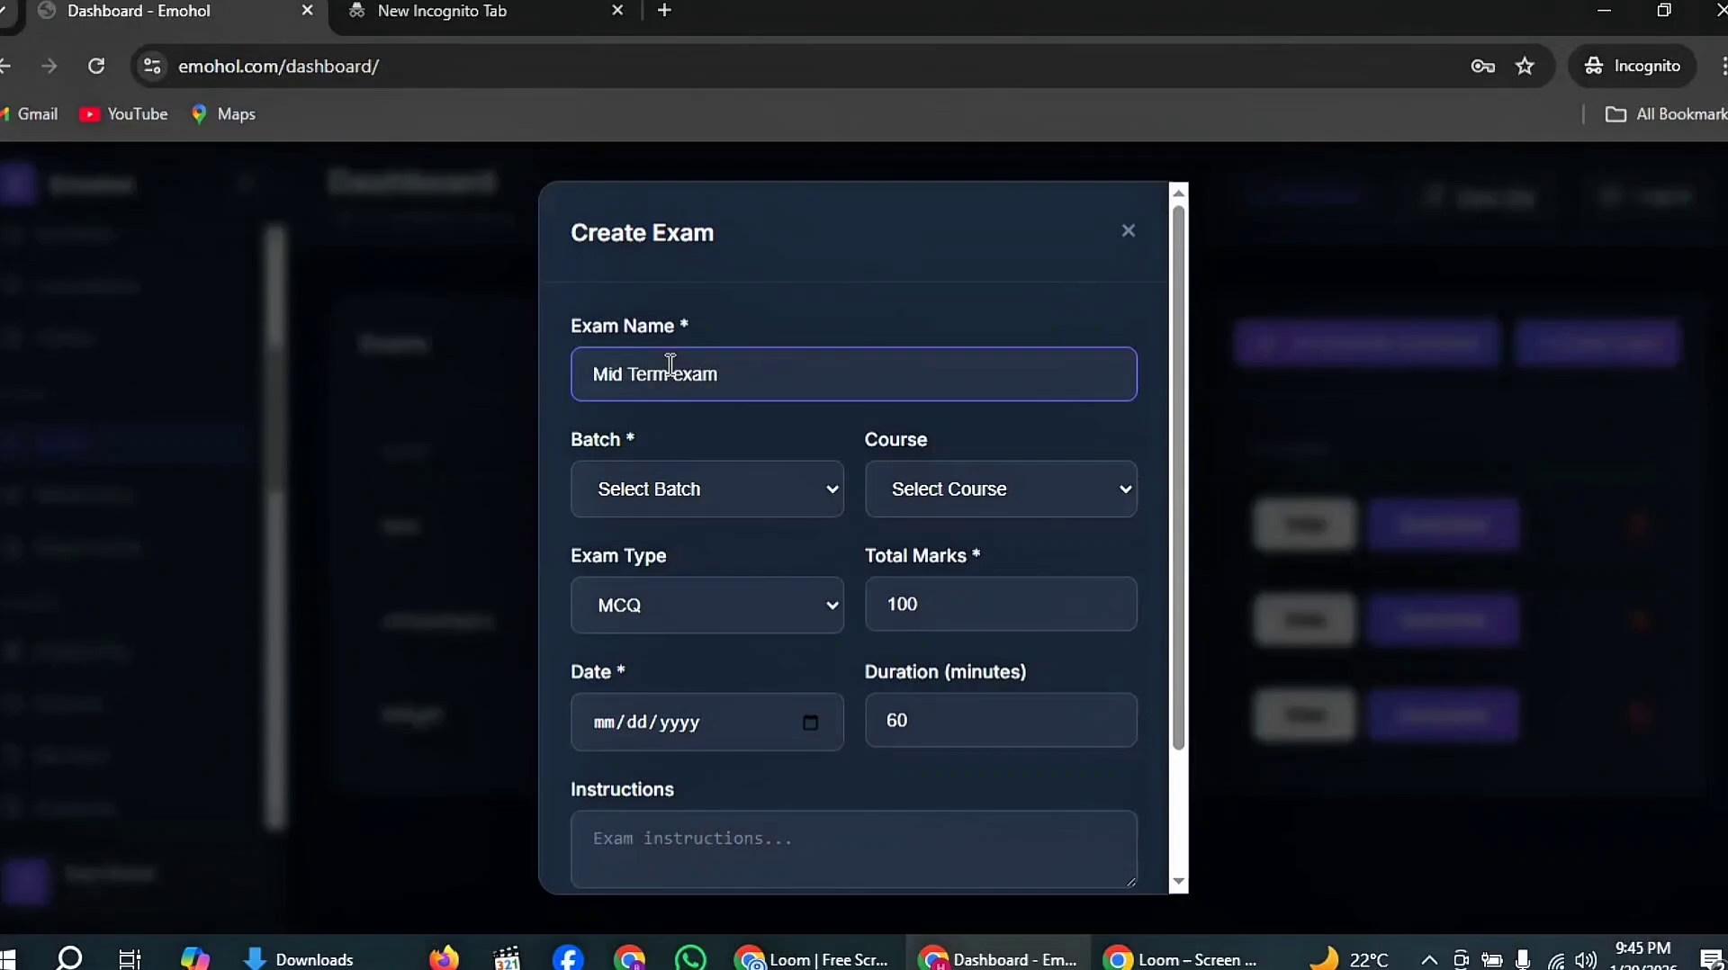
left_click(754, 463)
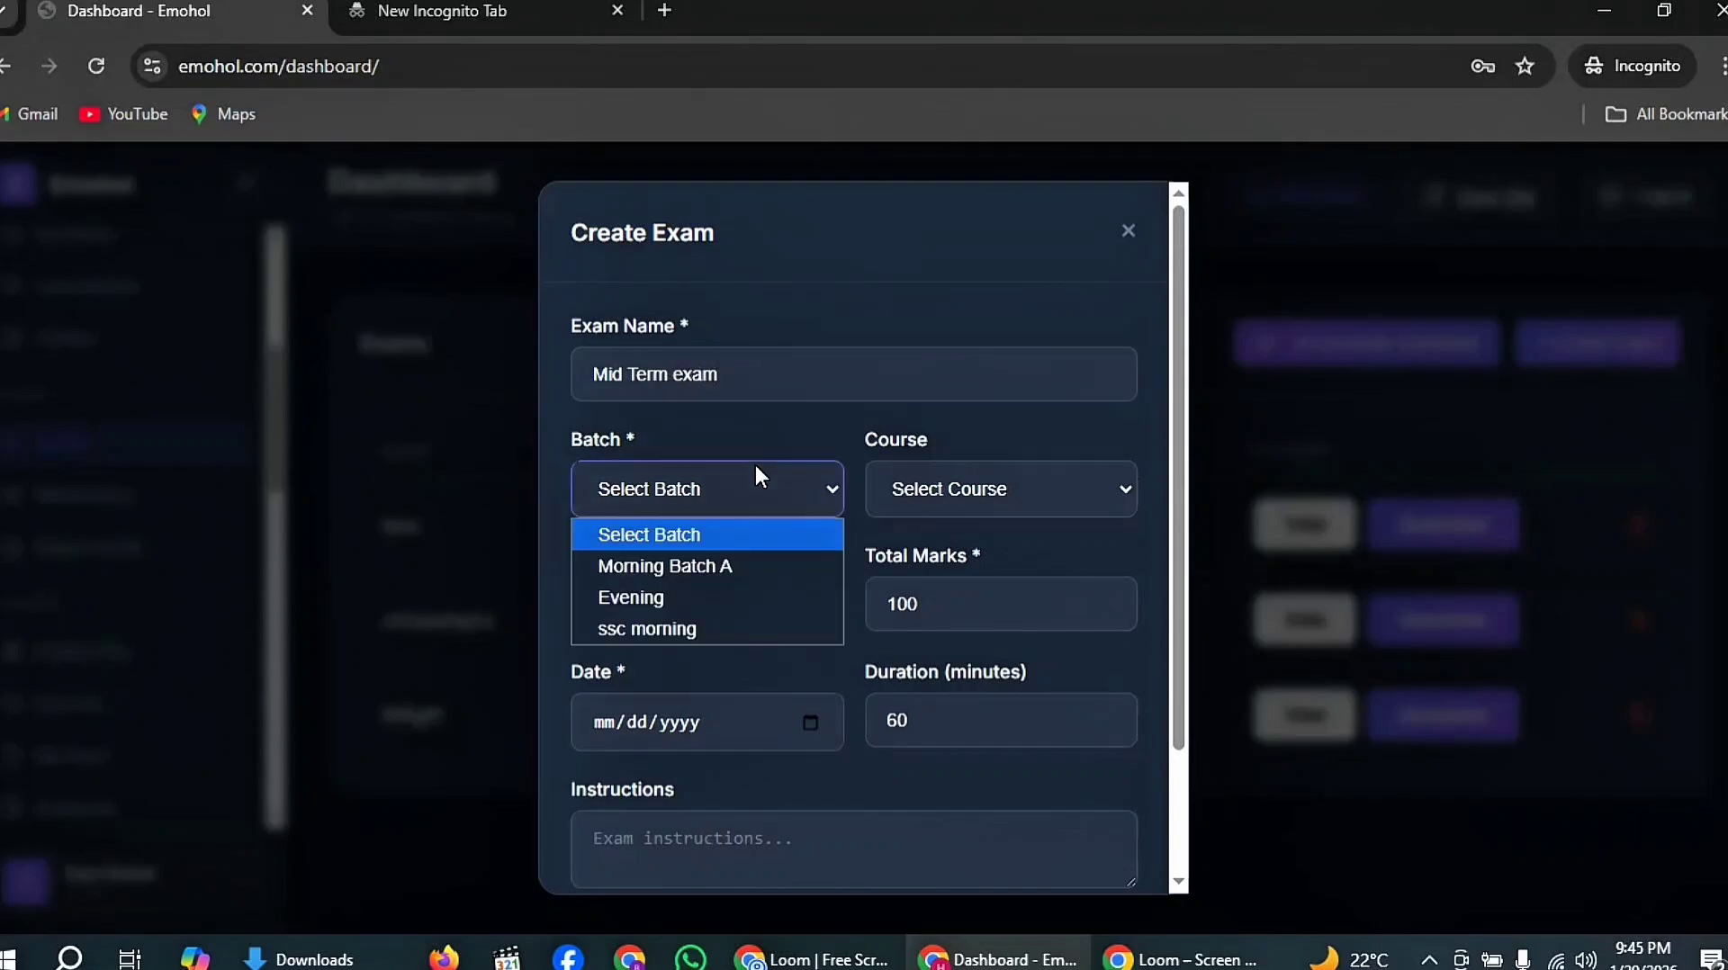
left_click(694, 629)
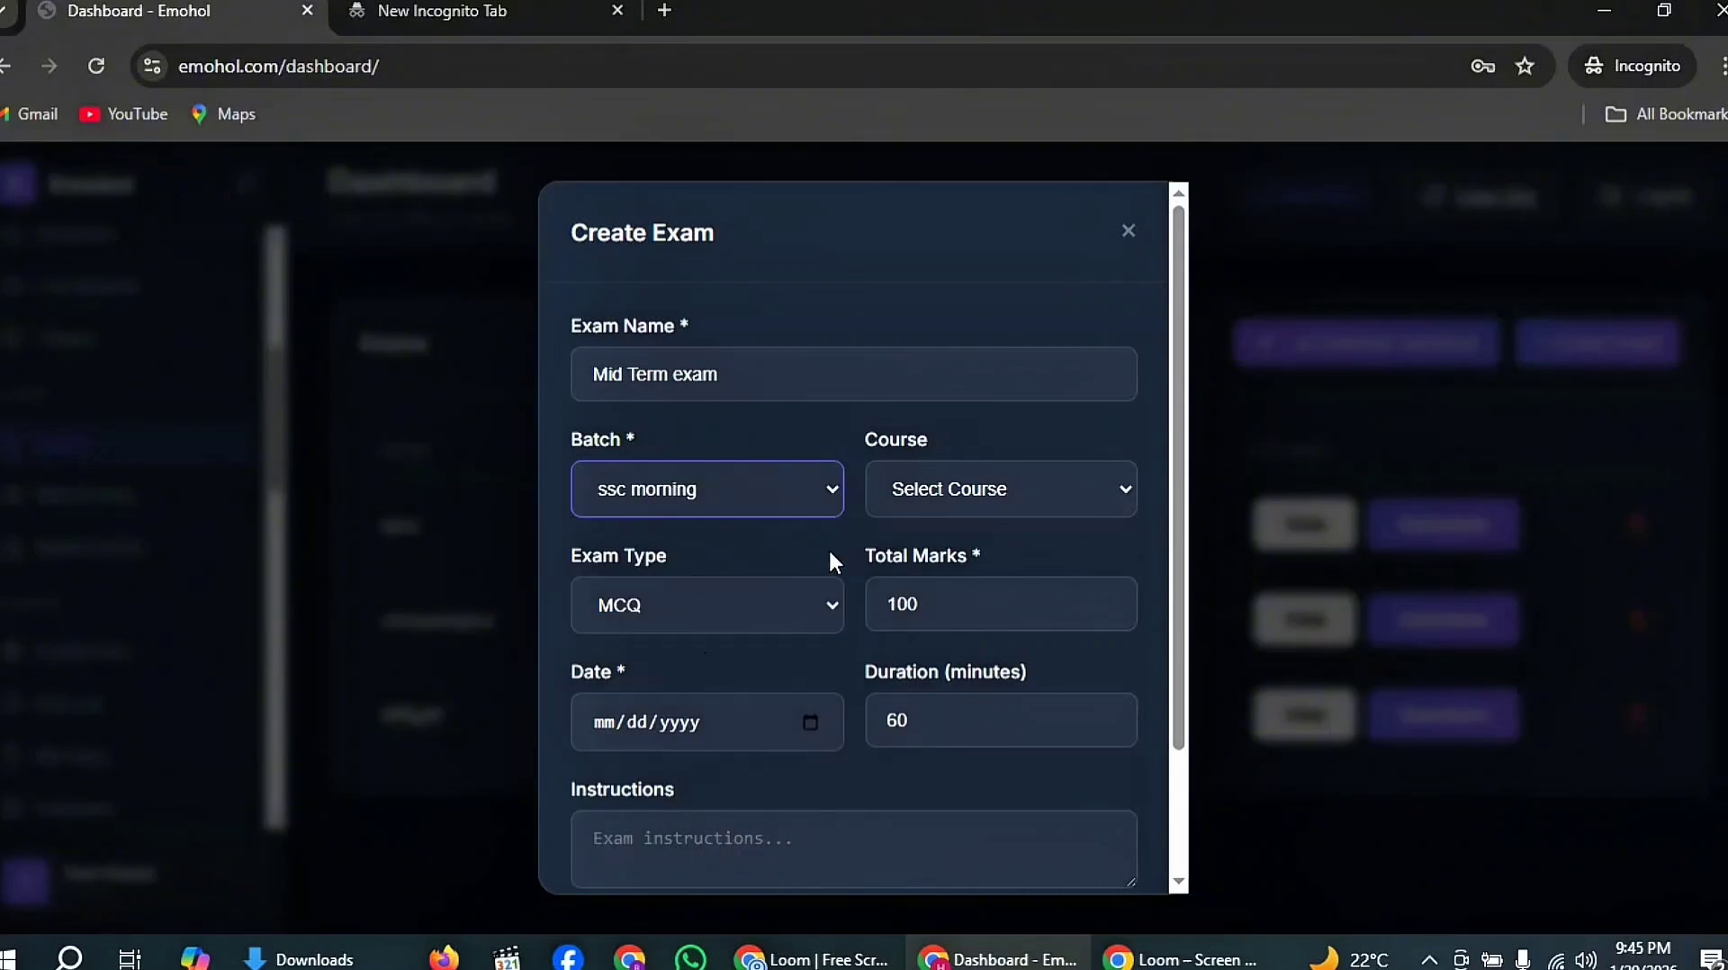
left_click(965, 488)
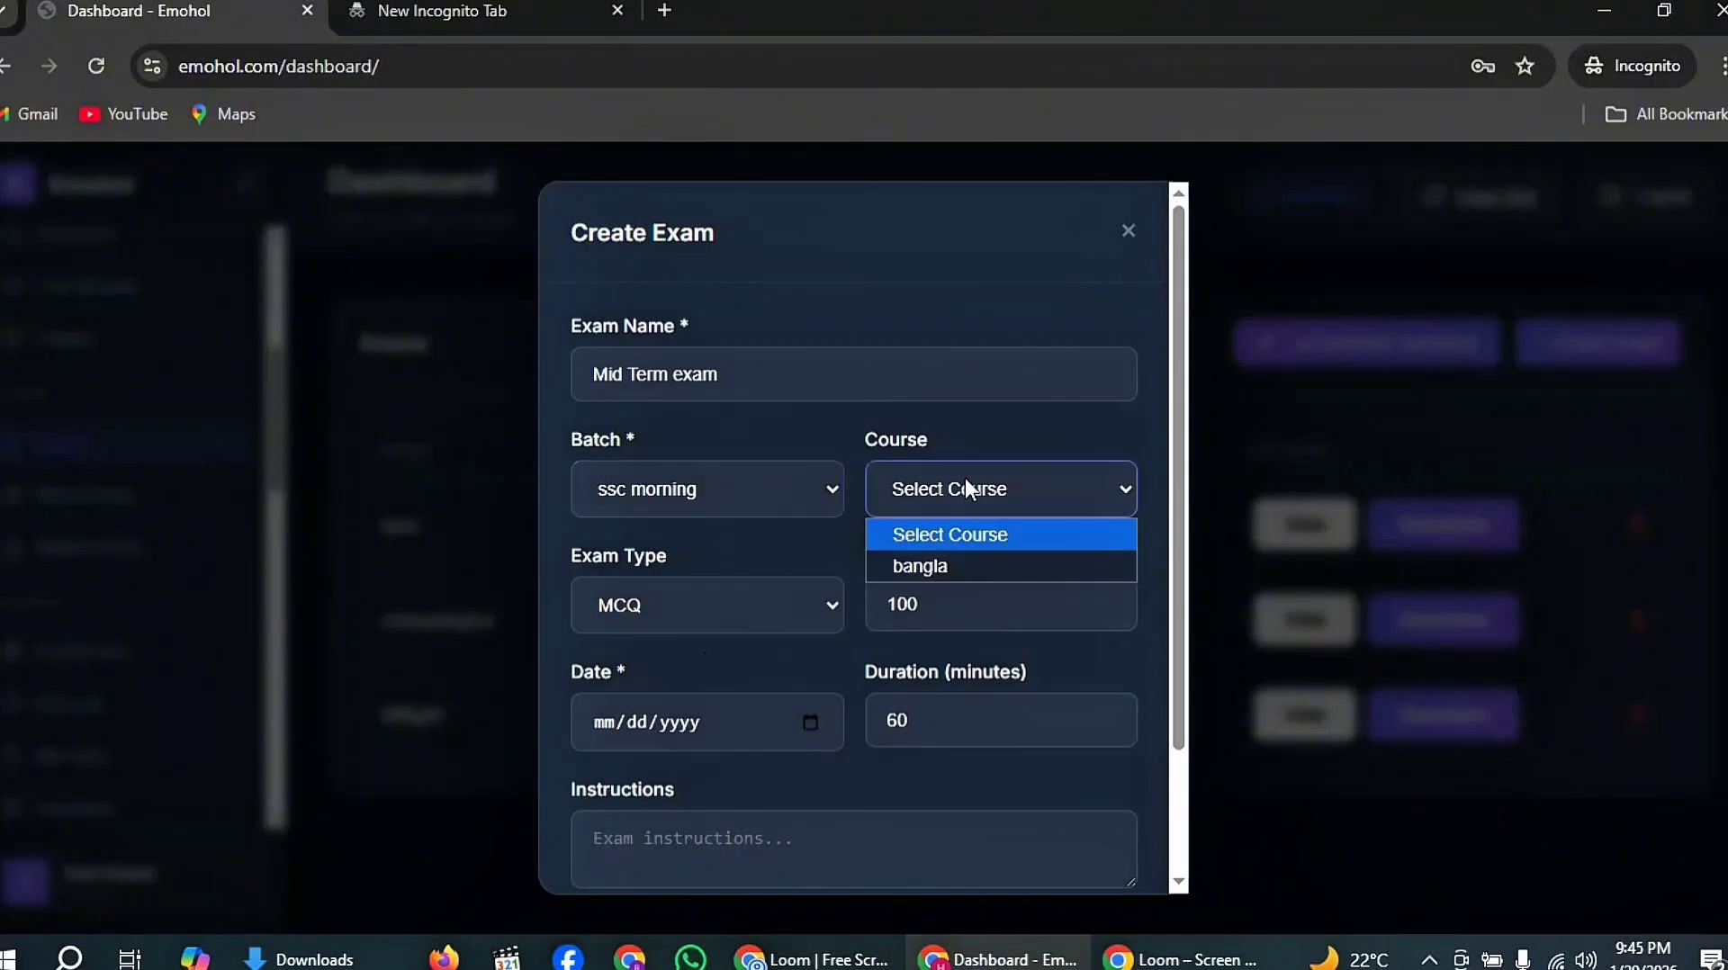
left_click(977, 567)
- Keep MCQ as the exam type and set the exam date to today, 01/29/2026
left_click(725, 612)
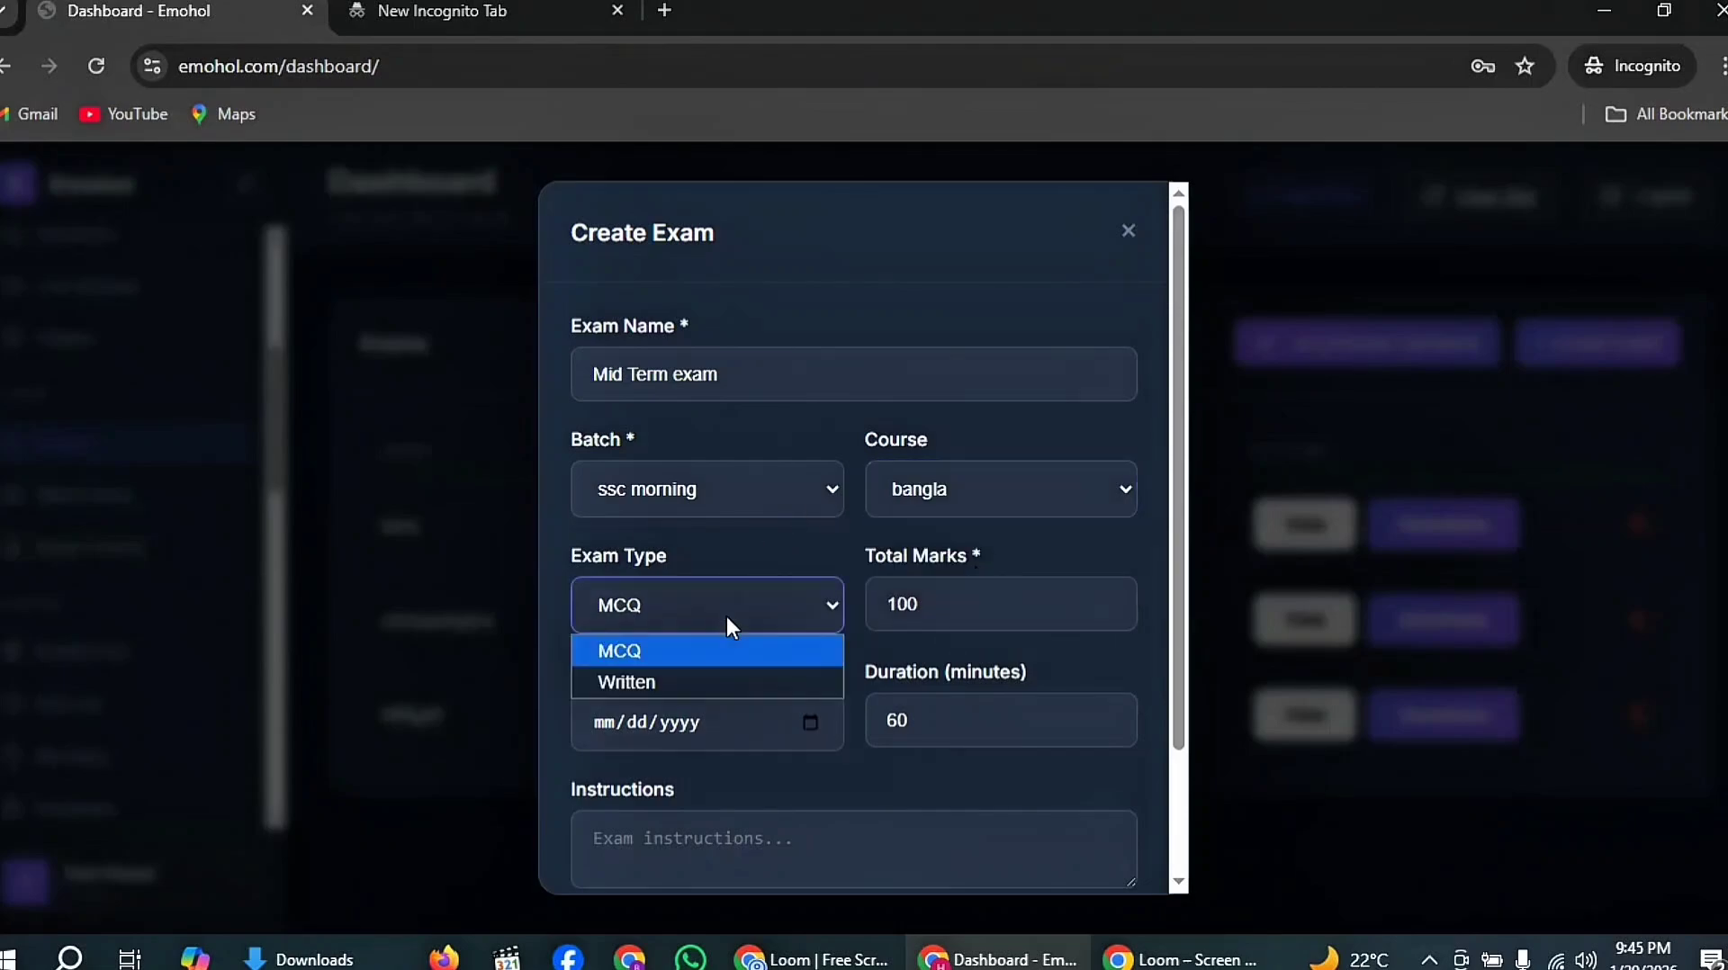
left_click(726, 613)
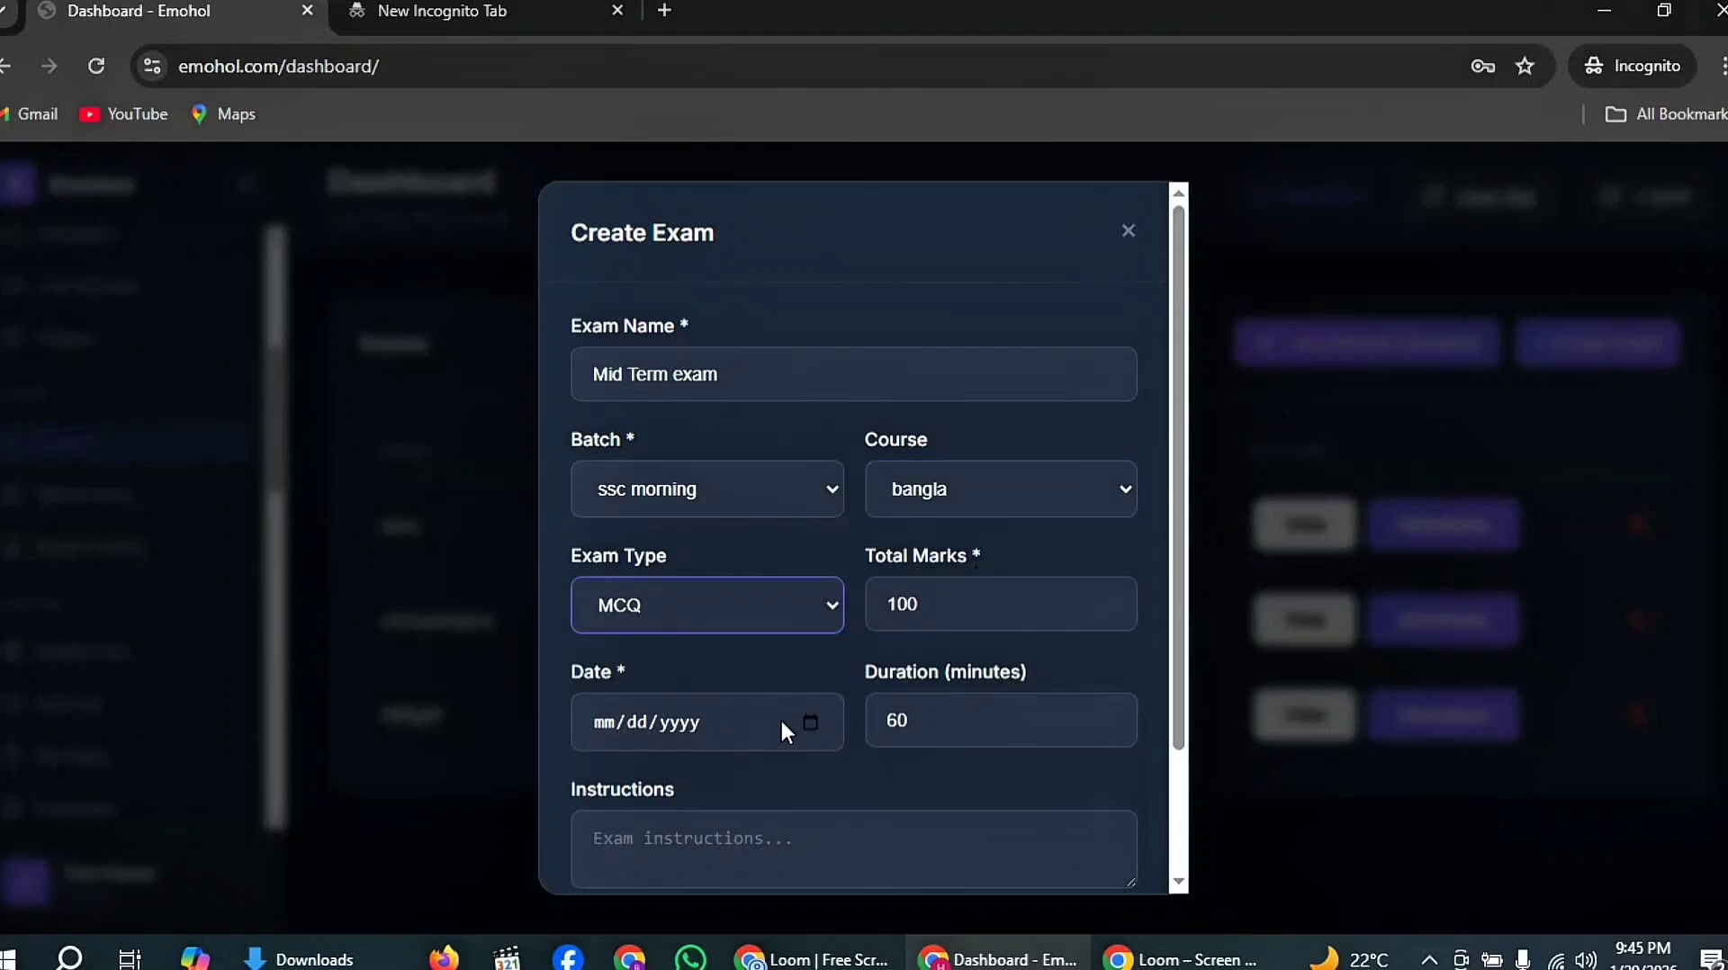
left_click(810, 723)
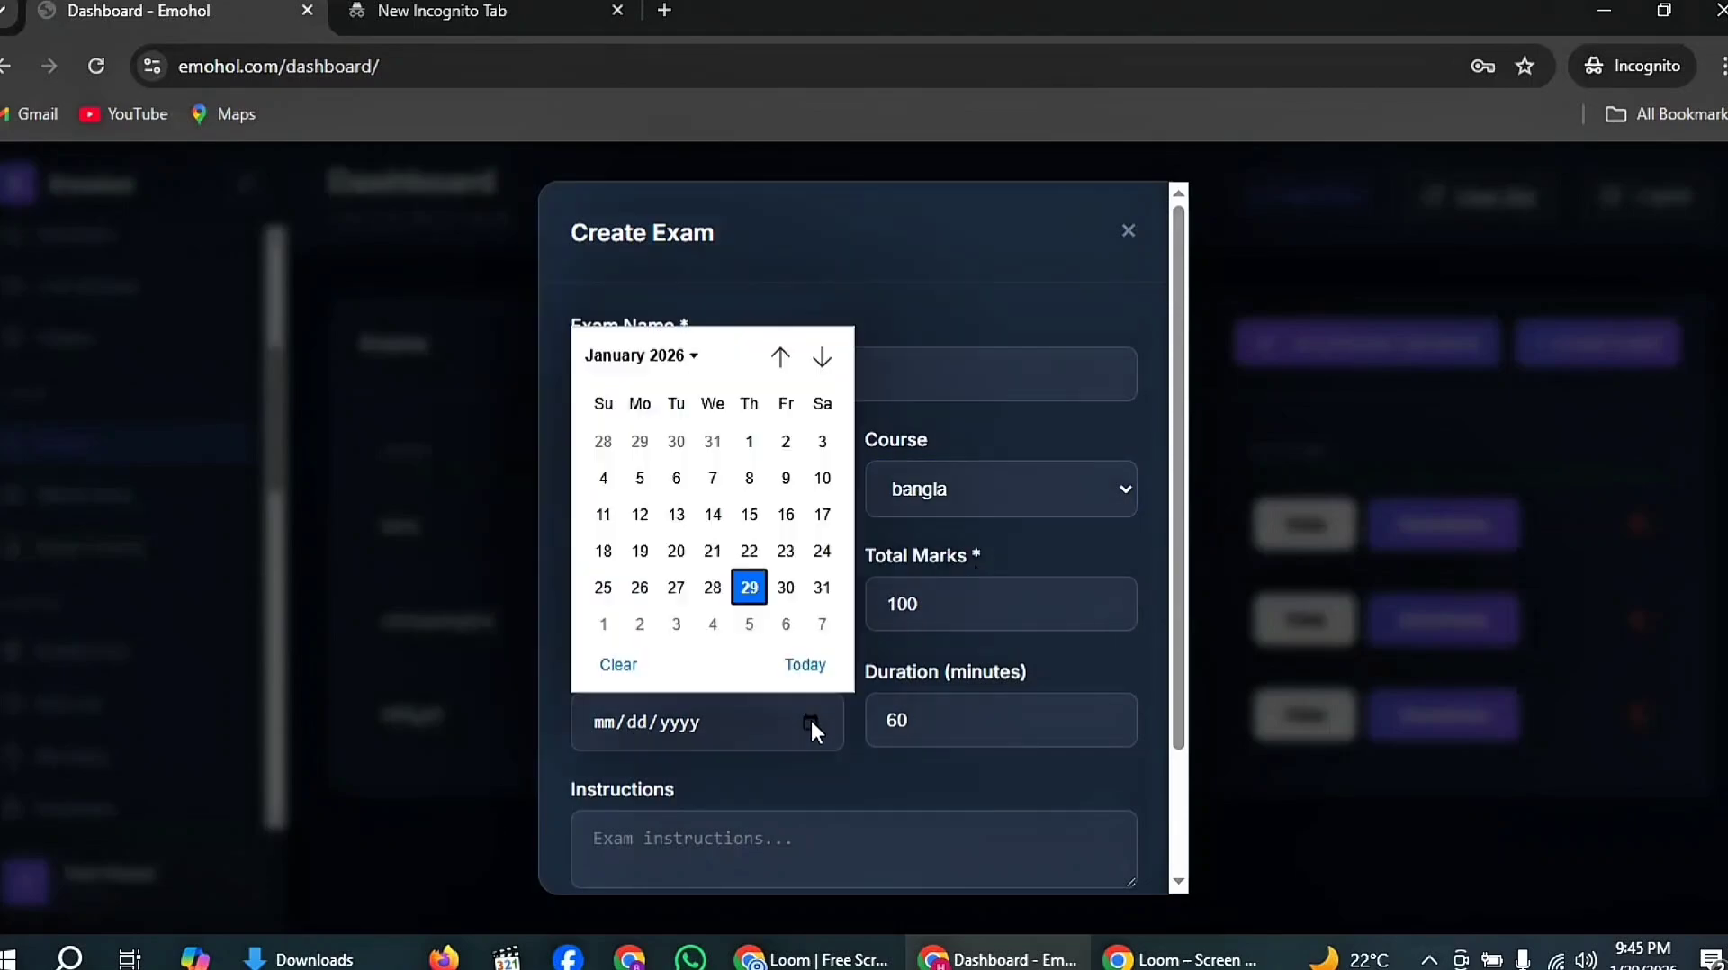
left_click(814, 664)
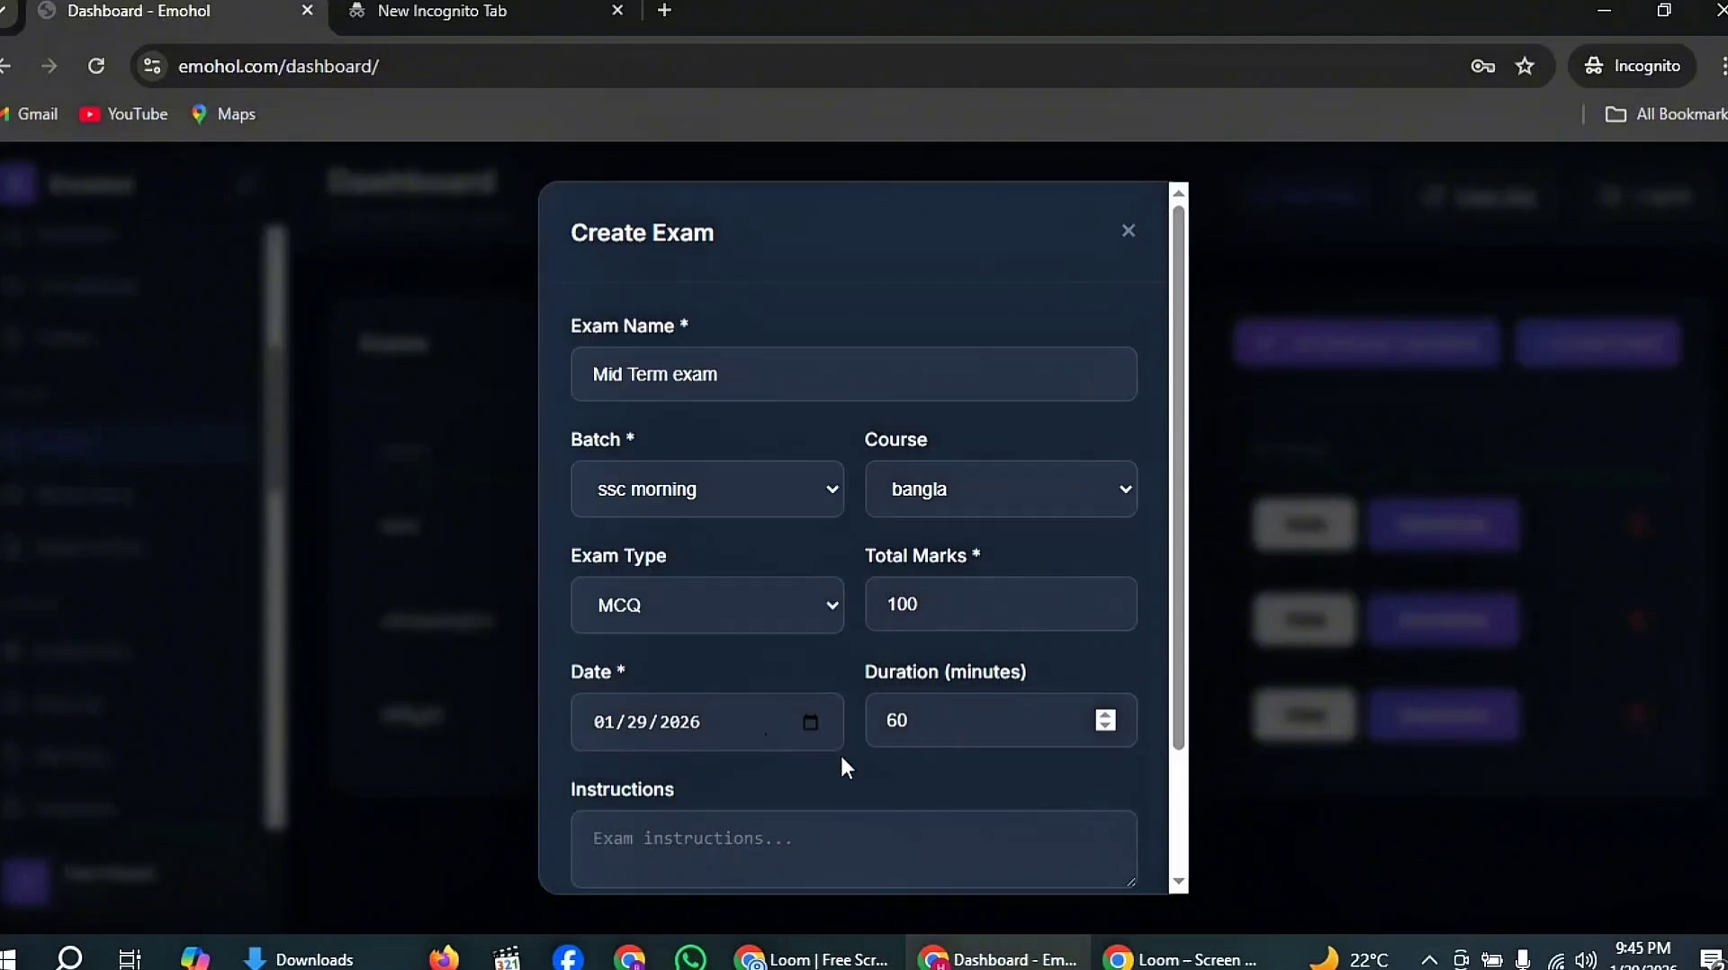
- Enter "pass" as the exam instructions and create the exam
scroll(765, 764, "down", 2)
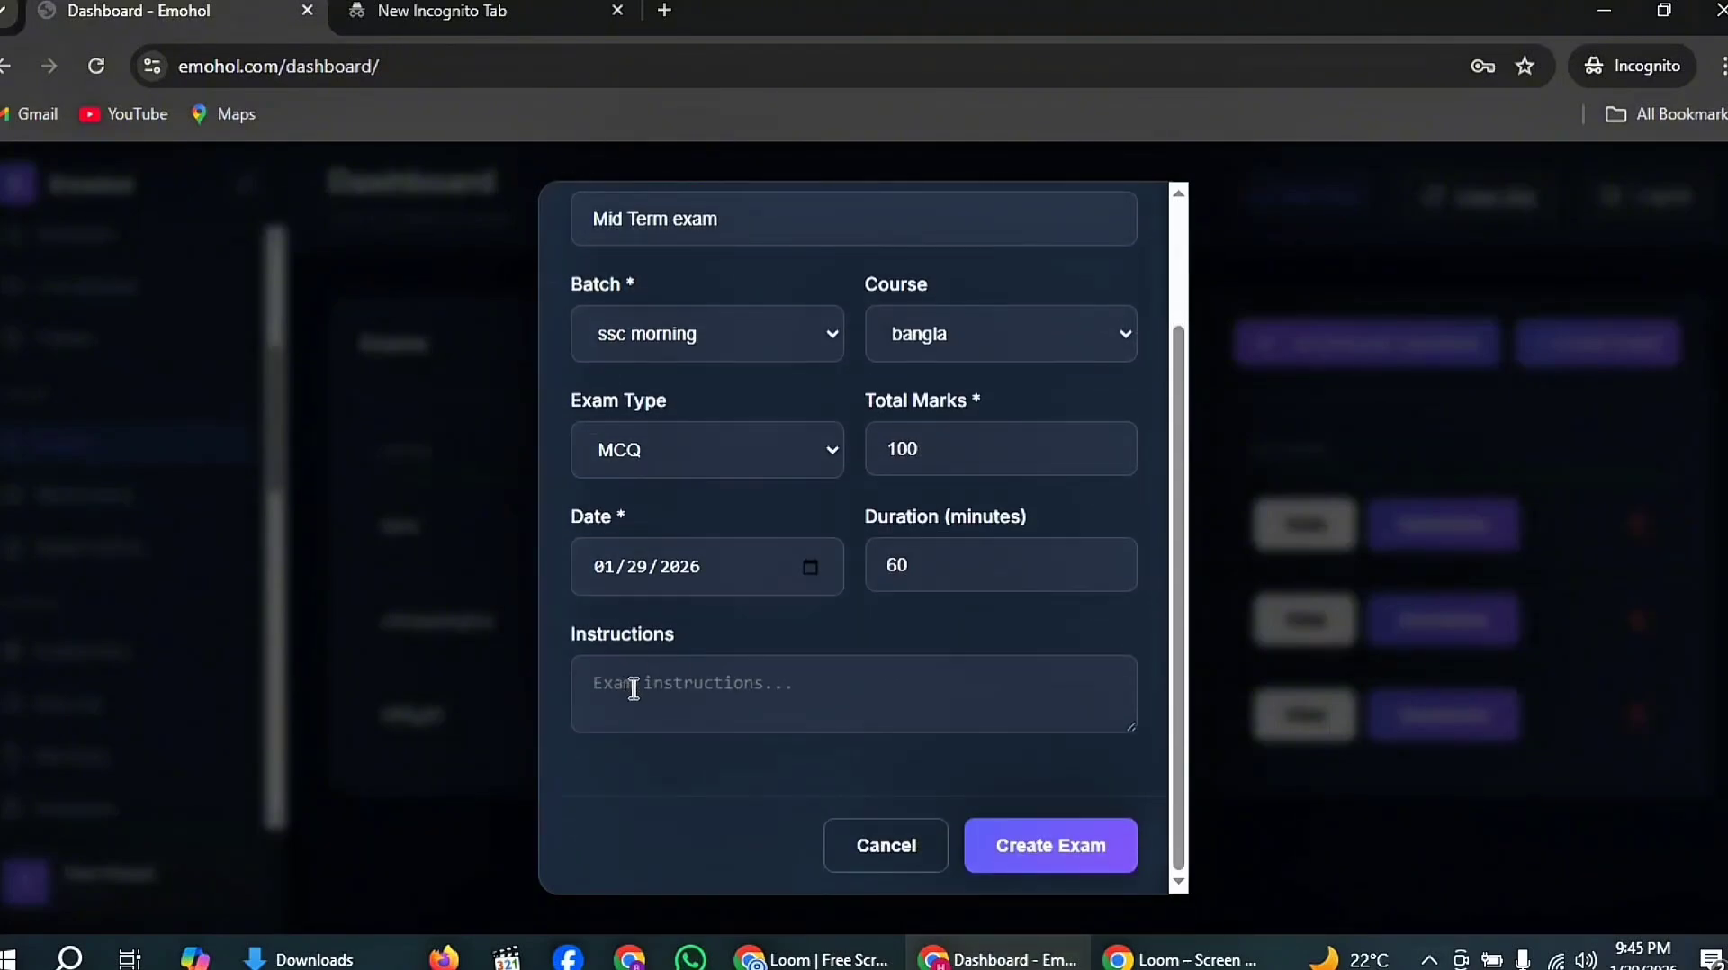
left_click(633, 688)
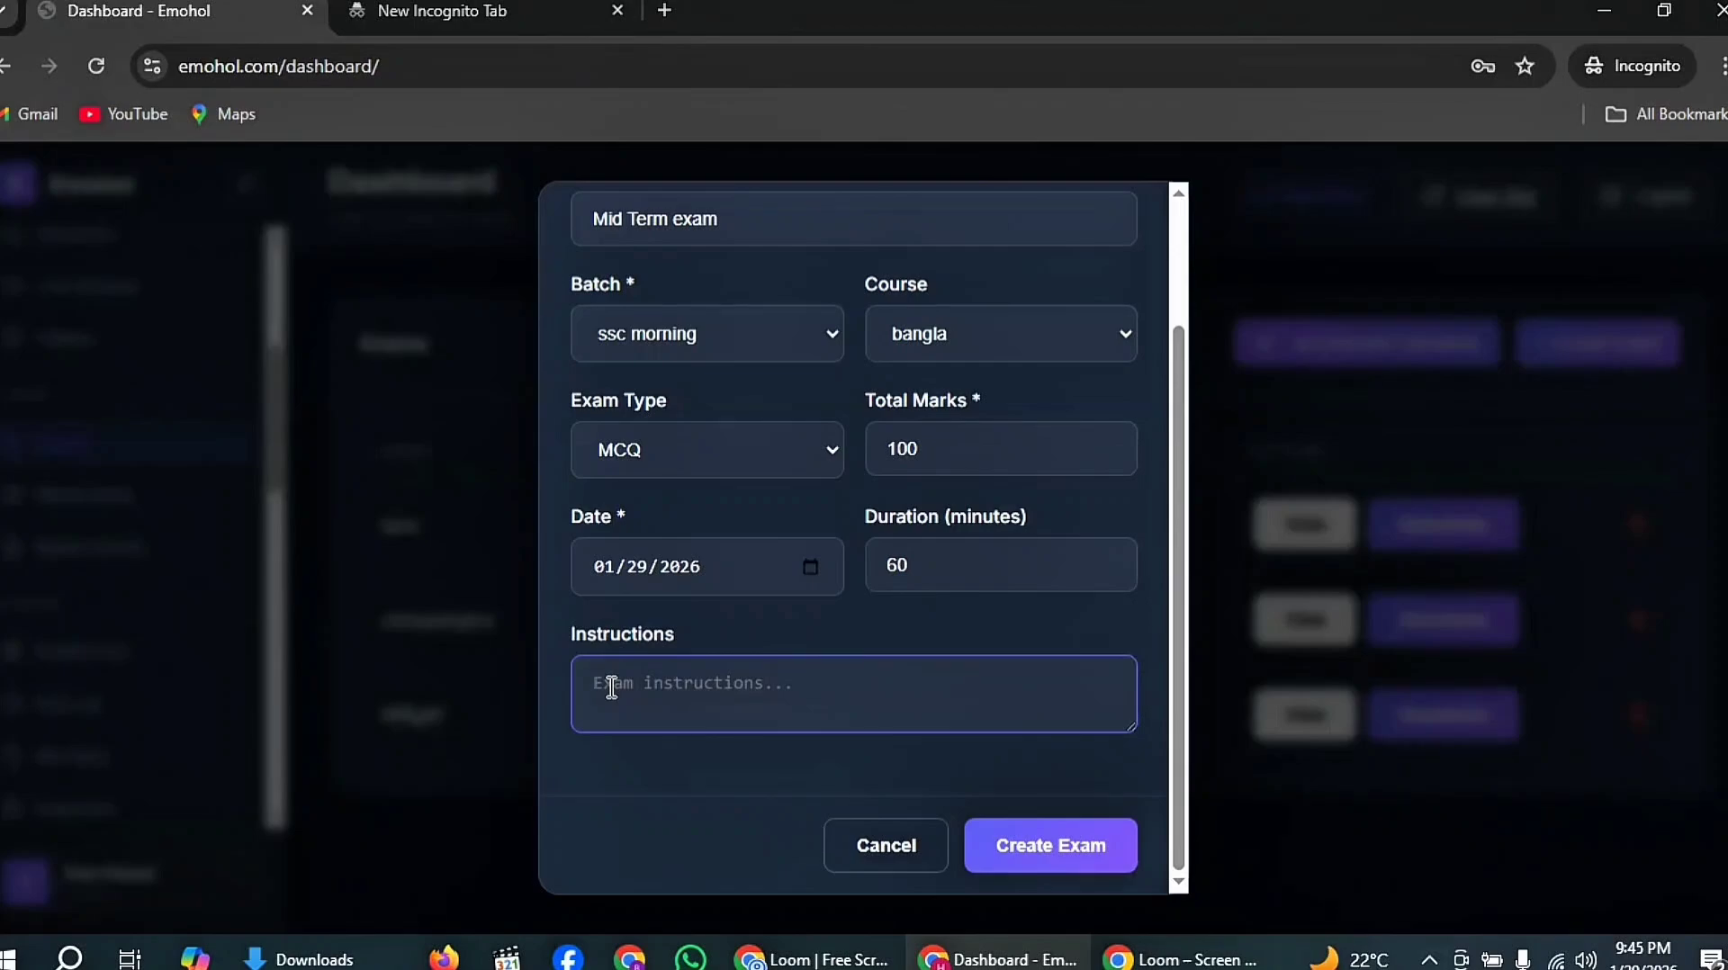
type("pass")
left_click(1088, 857)
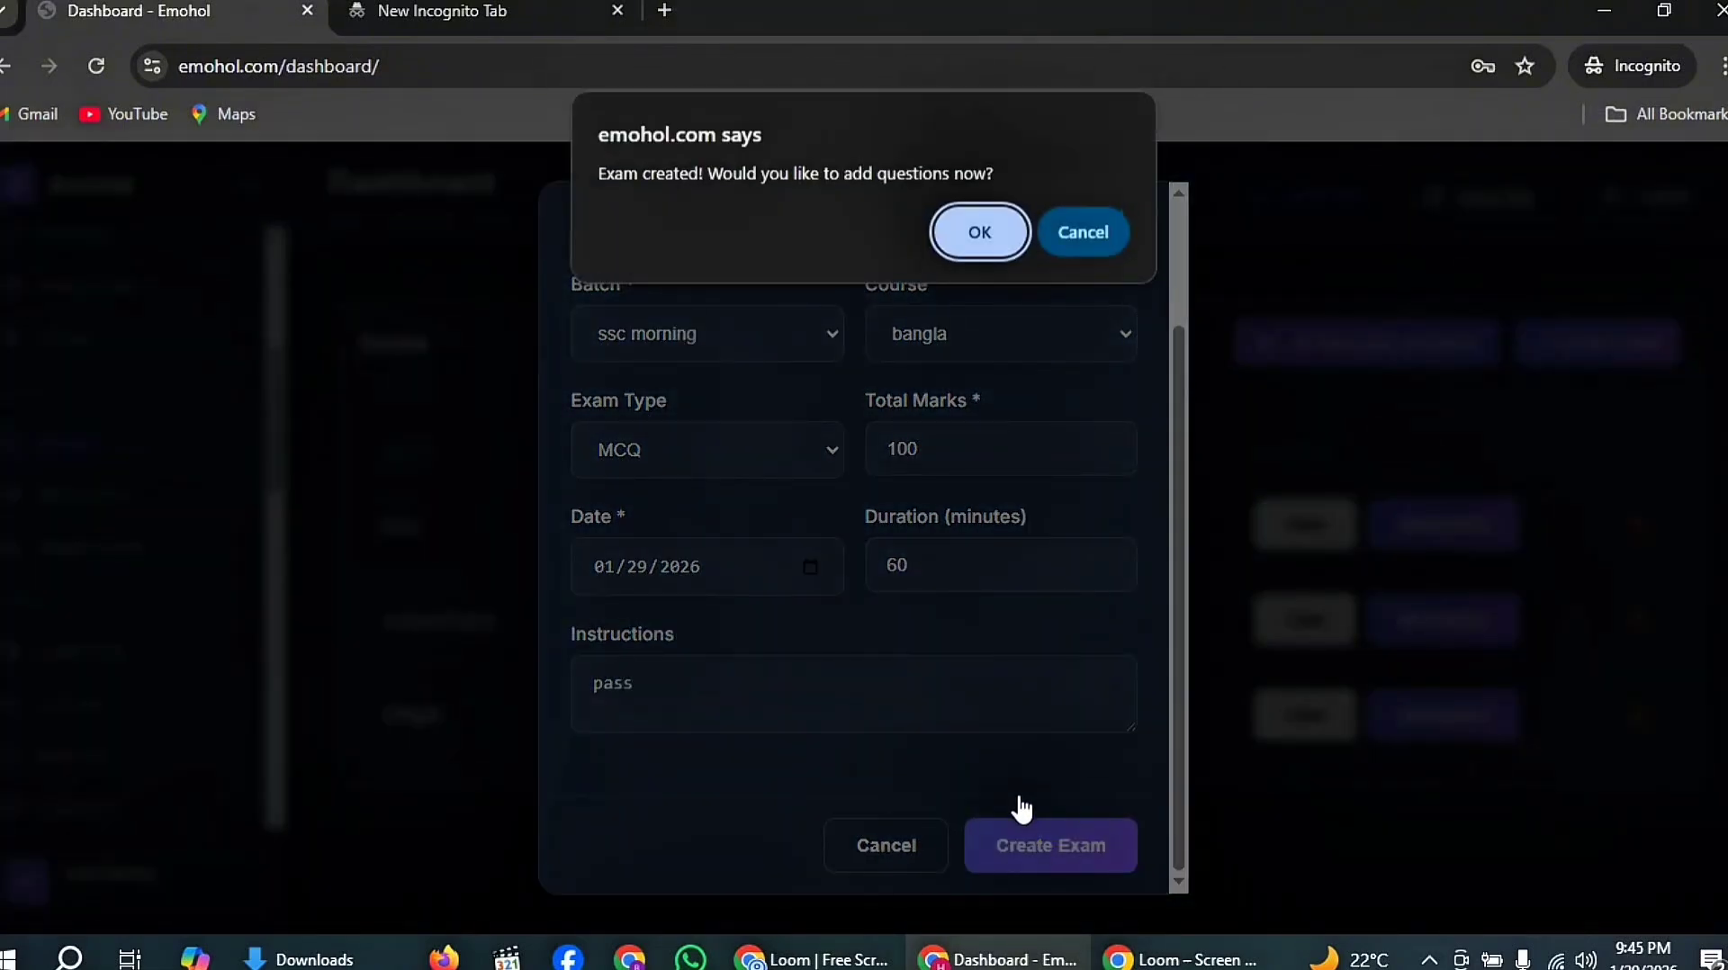
- Accept adding questions to the Mid Term exam, examine the blank new MCQ question form, and close it and the question manager
left_click(967, 241)
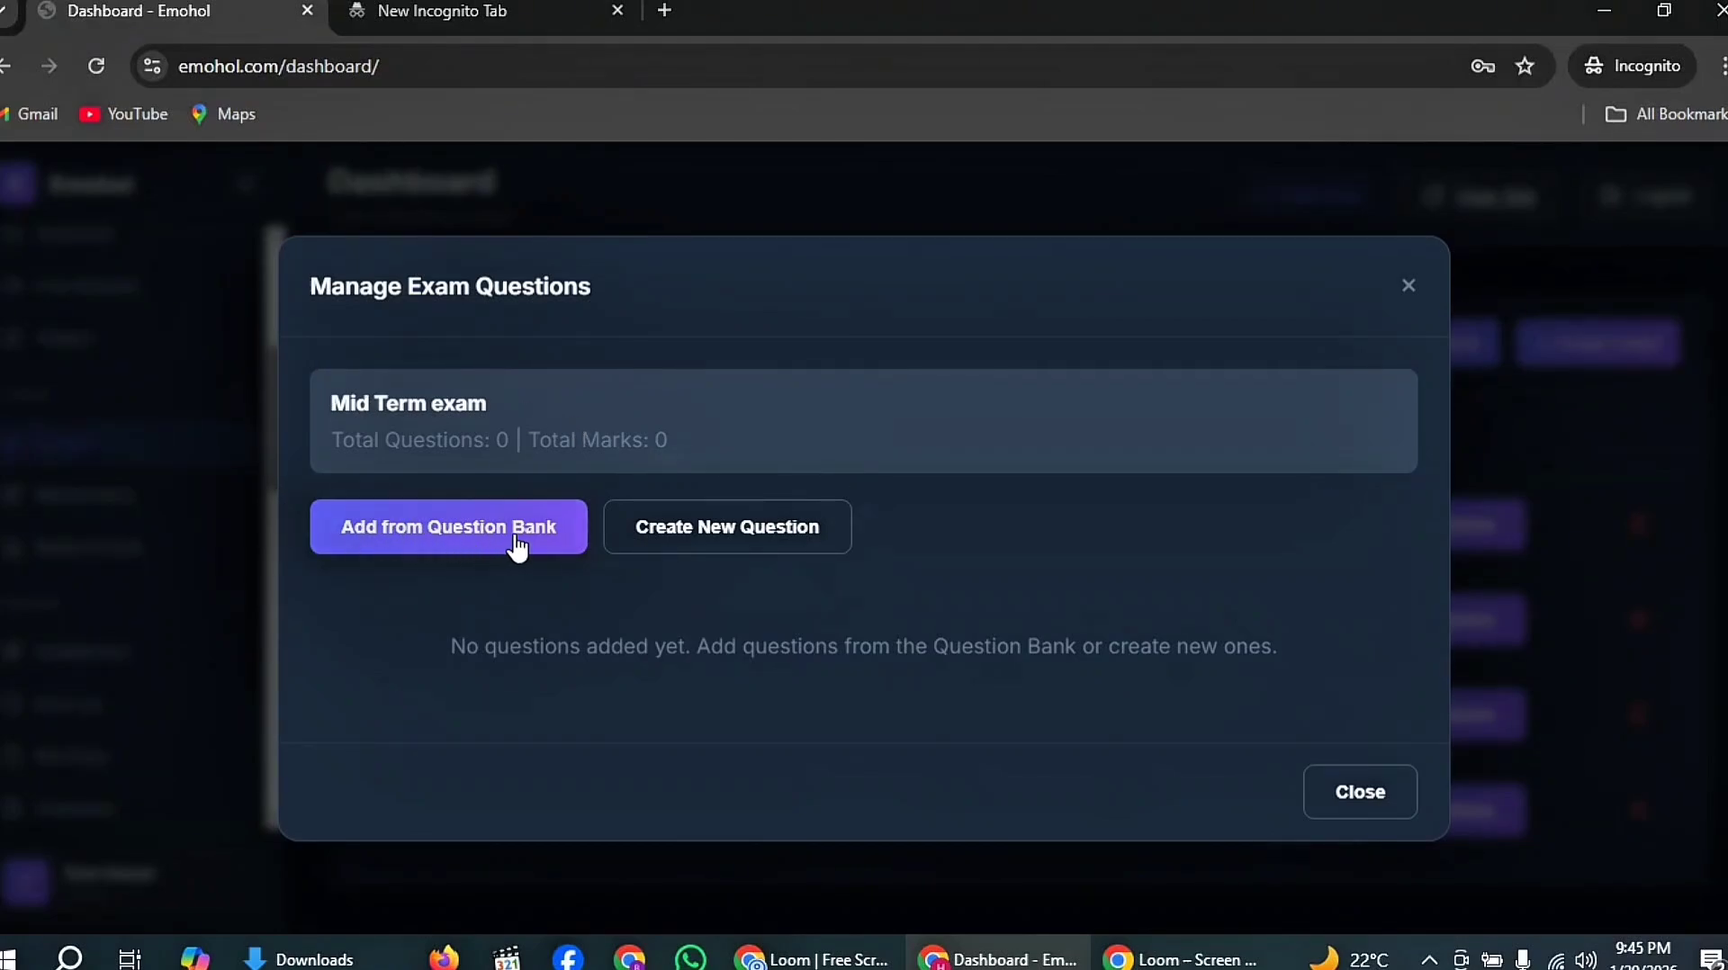
left_click(711, 533)
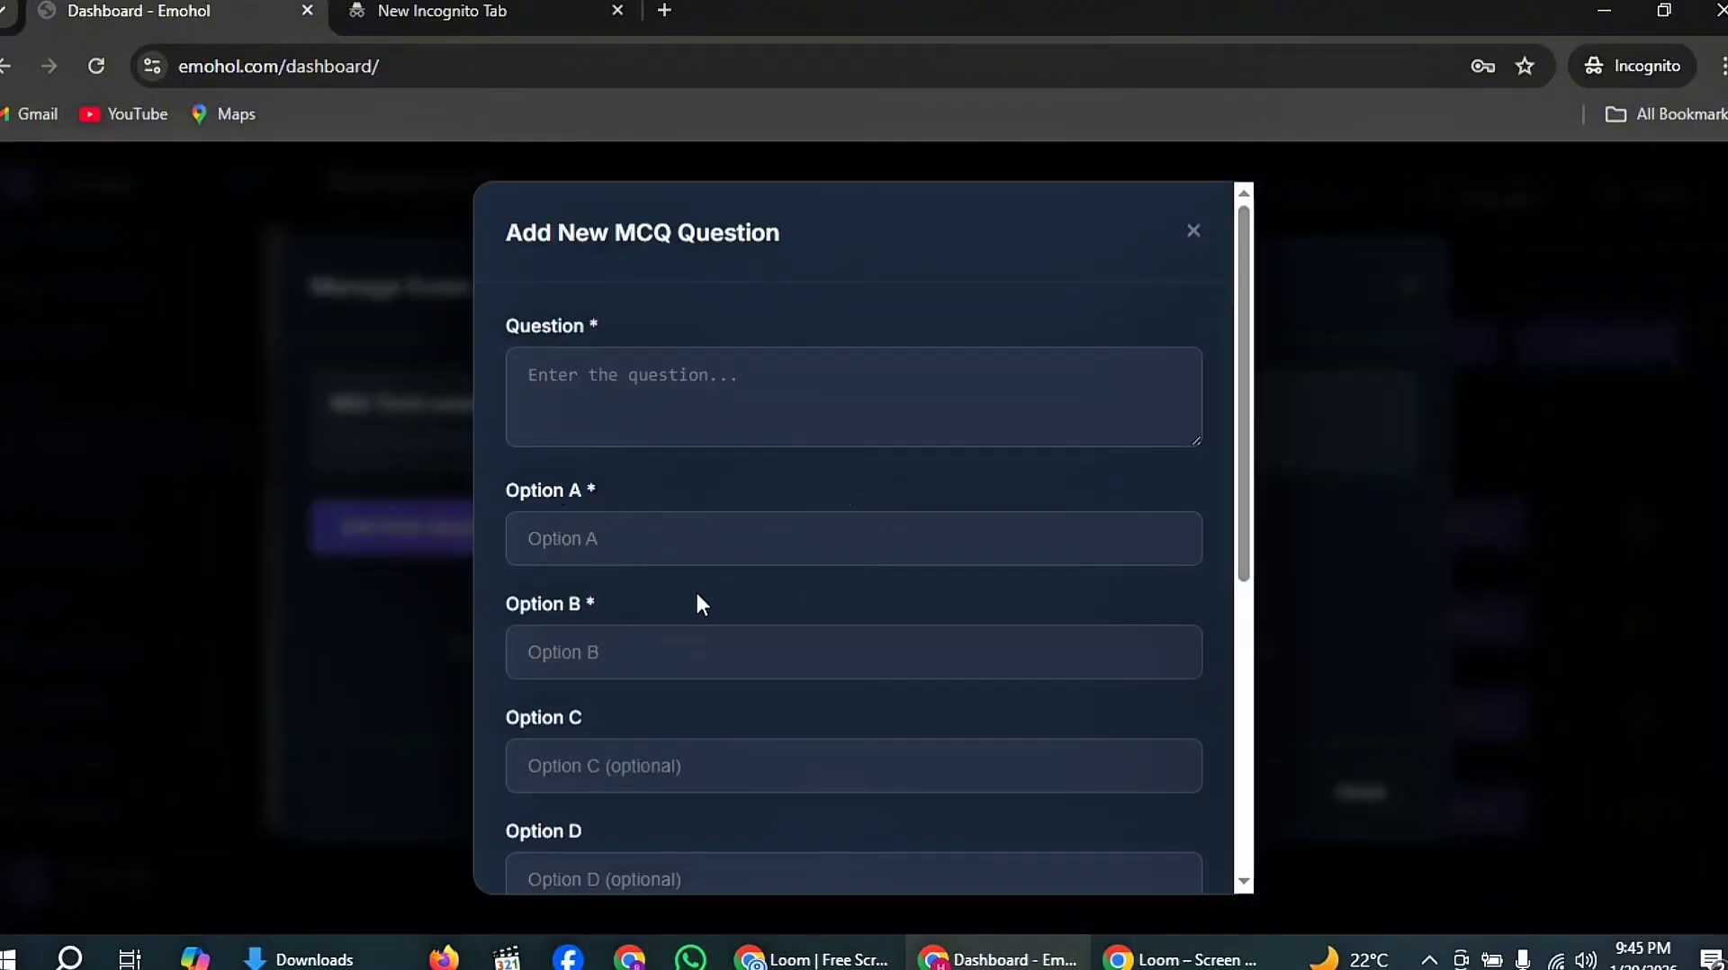
scroll(667, 436, "down", 2)
scroll(680, 476, "down", 4)
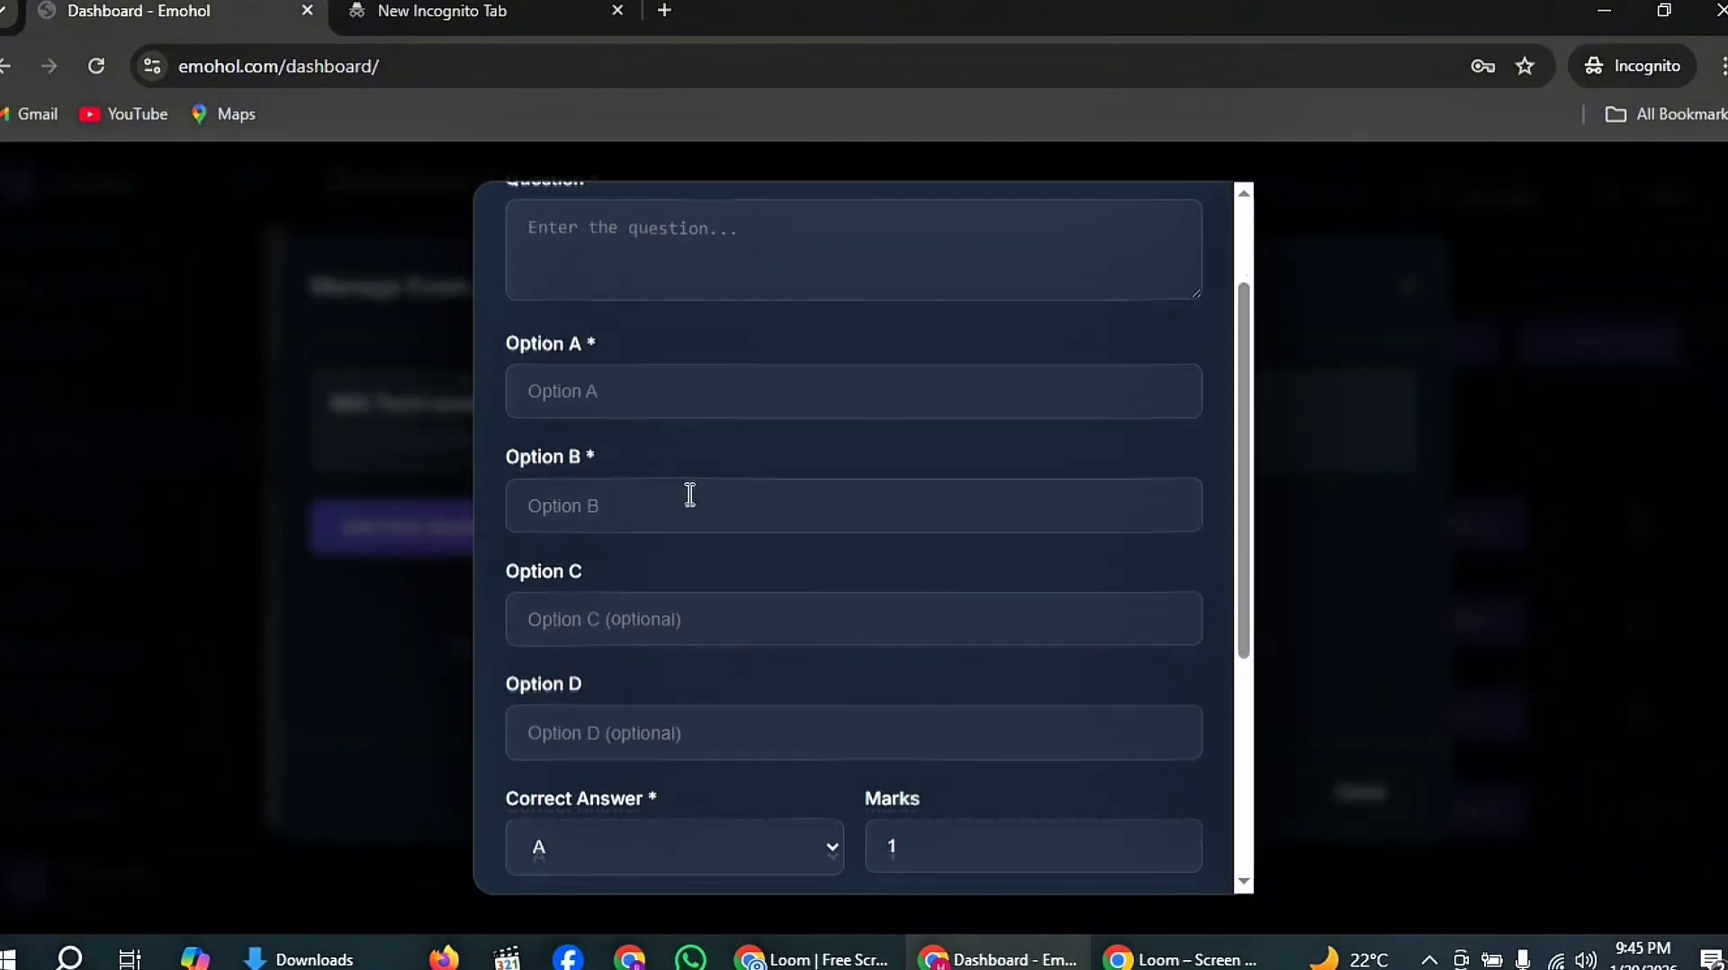
scroll(691, 493, "down", 2)
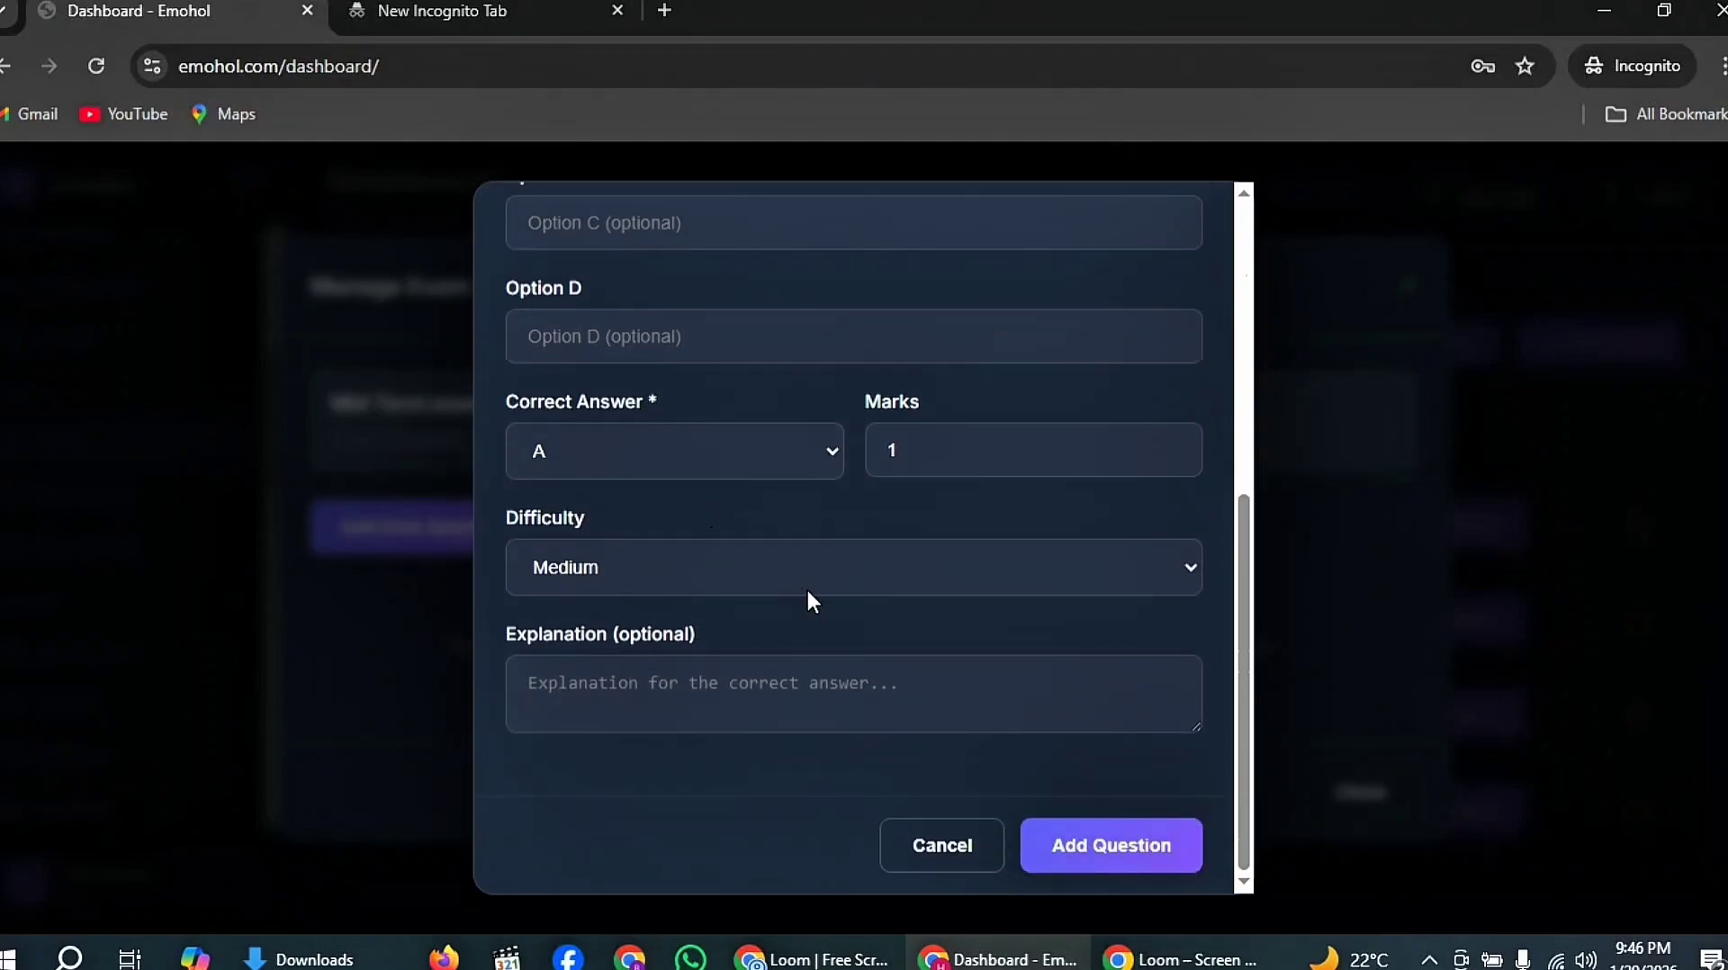
scroll(810, 598, "up", 8)
left_click(1193, 232)
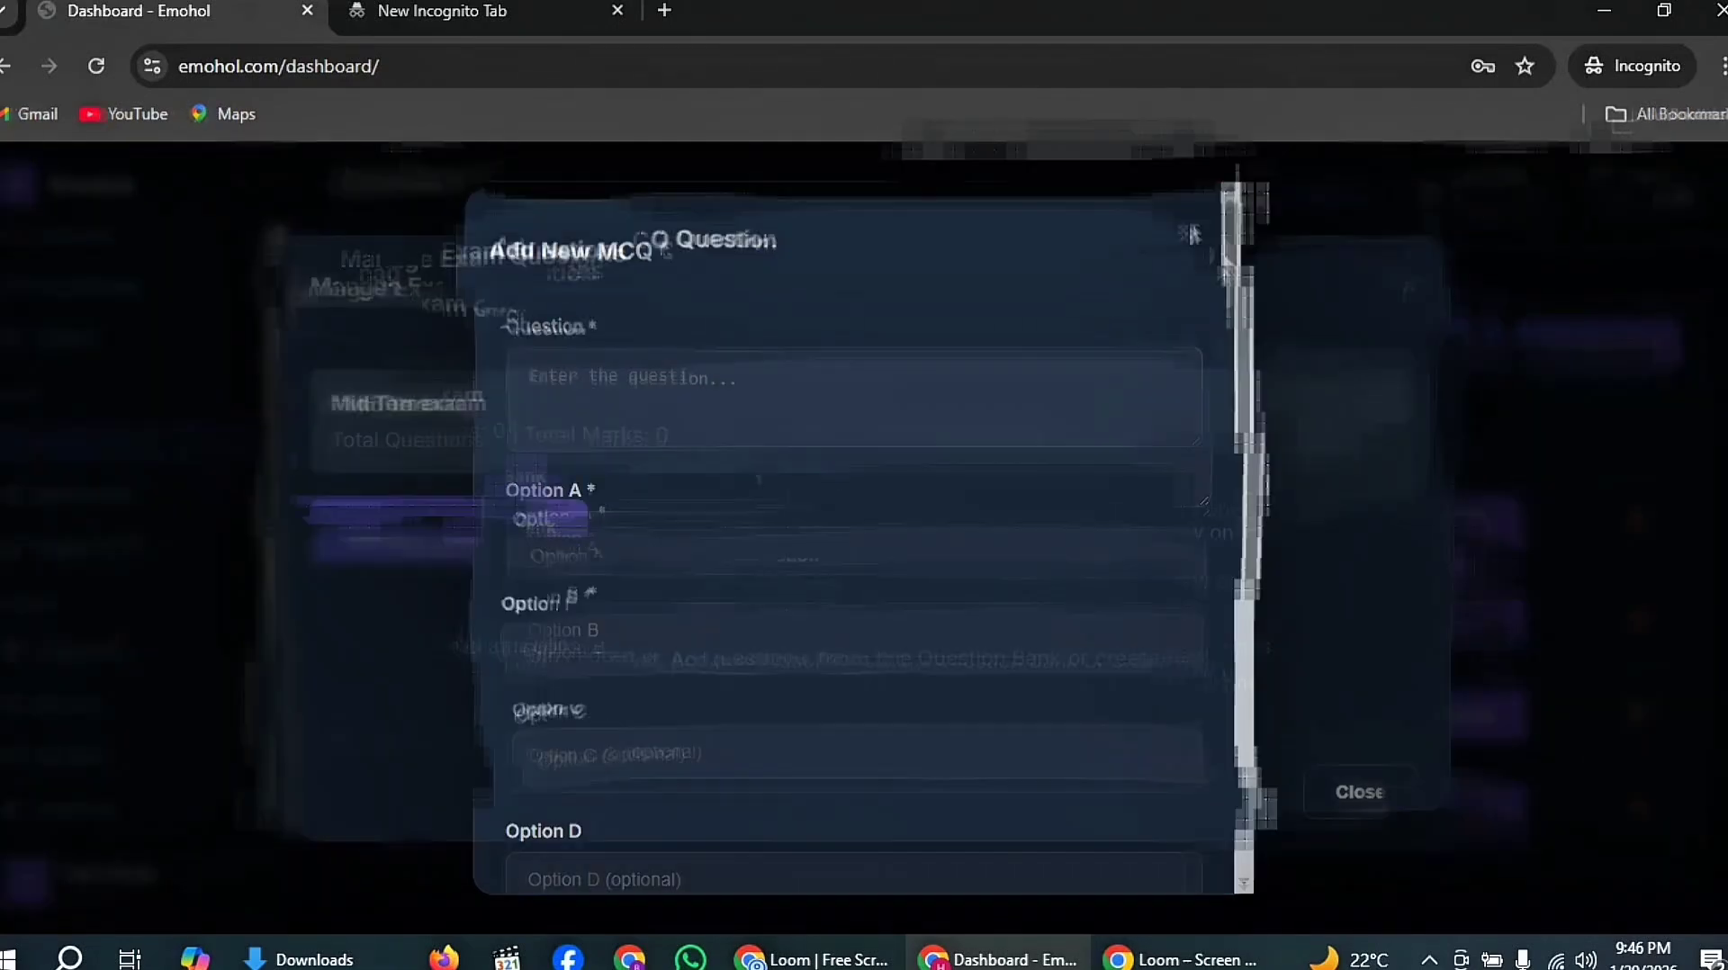
left_click(1377, 798)
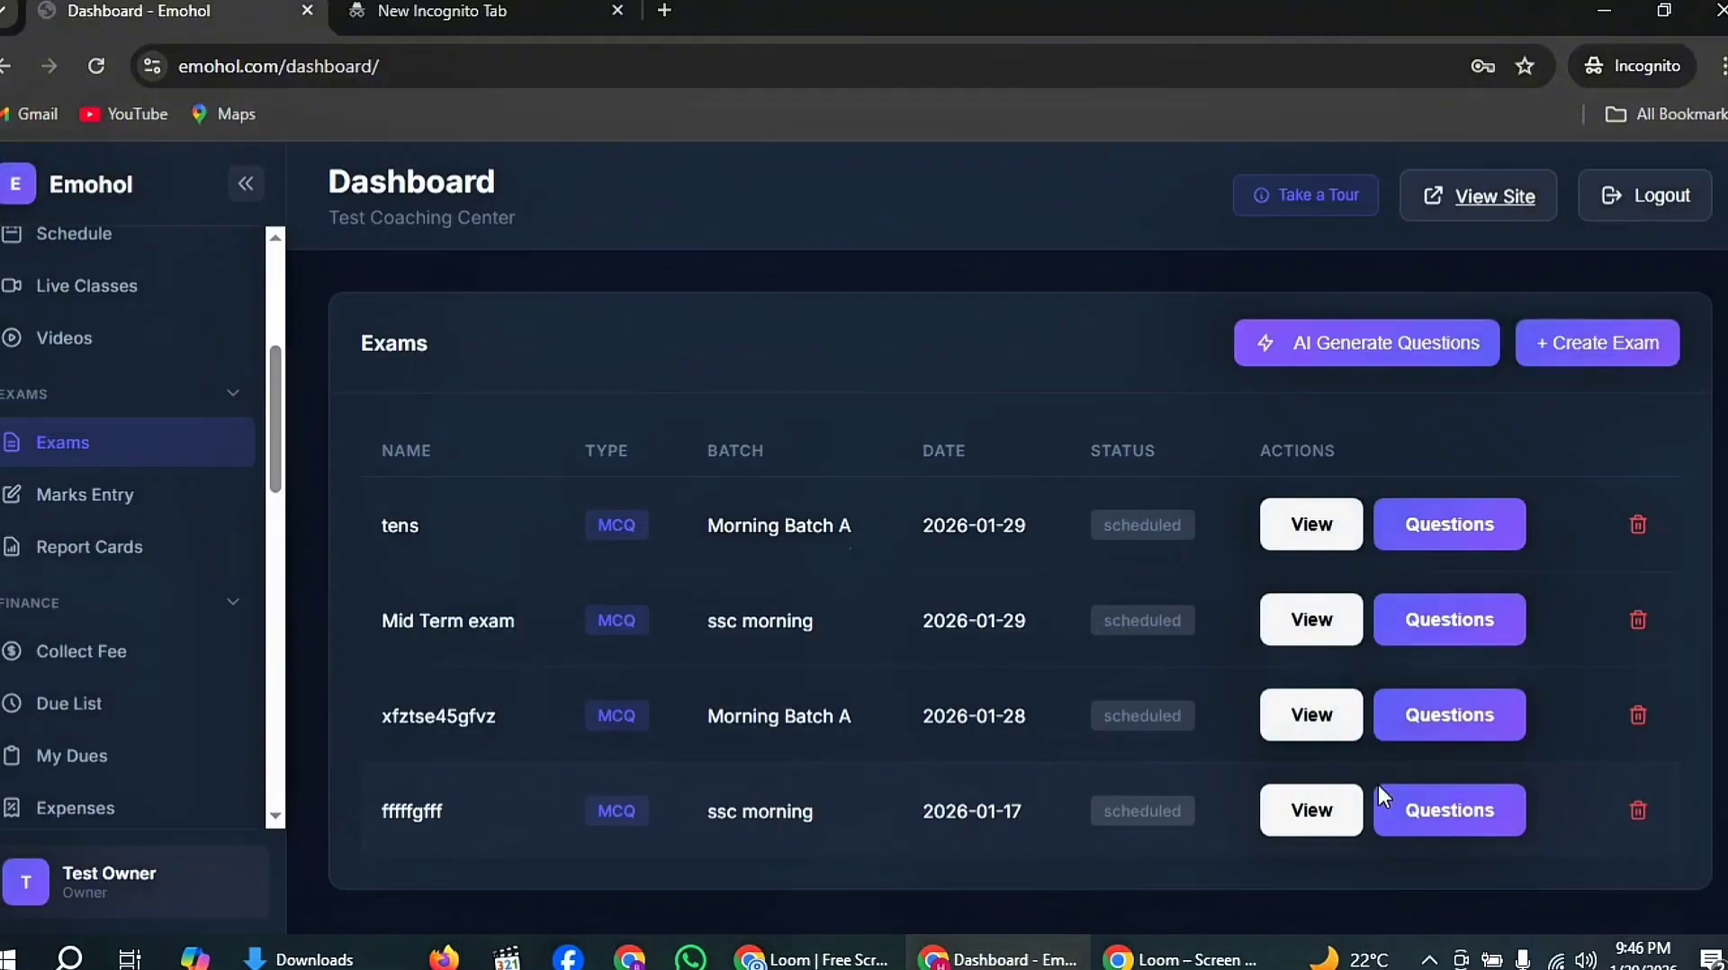
- Open marks entry for the exam xfztse45gfvz of Morning Batch A
left_click(90, 494)
left_click(1529, 342)
left_click(1531, 476)
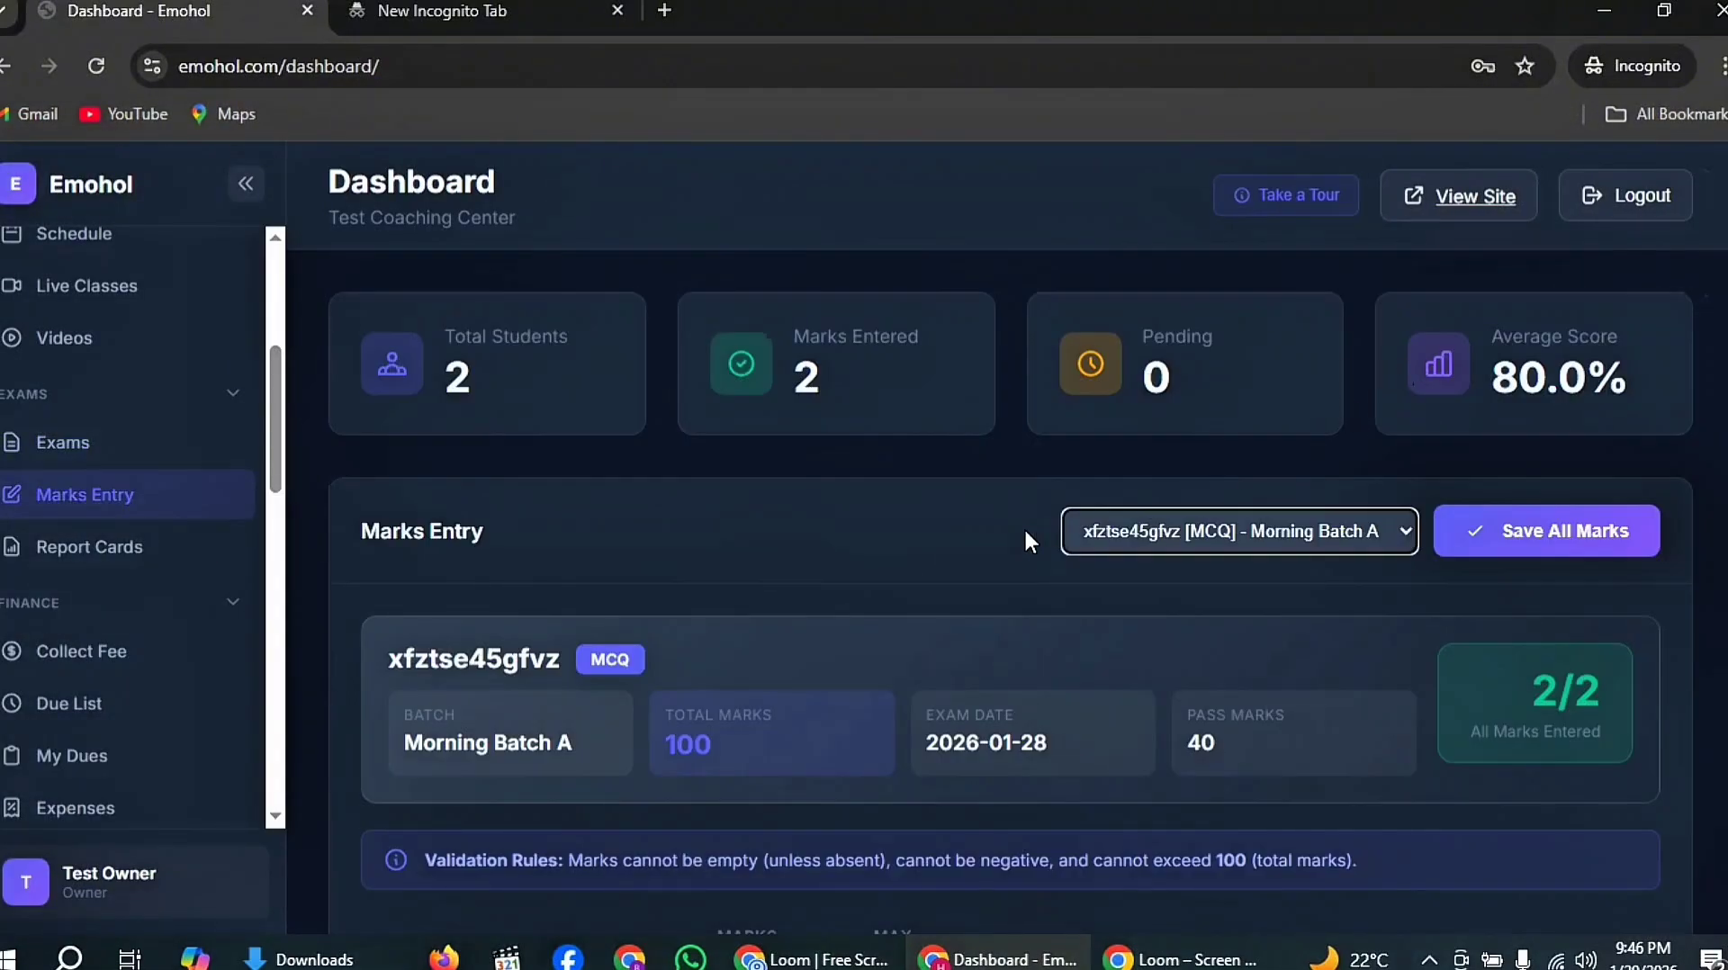
- Set the first student's marks obtained to 80 and the second student's to 60, saving both rows
scroll(990, 513, "down", 3)
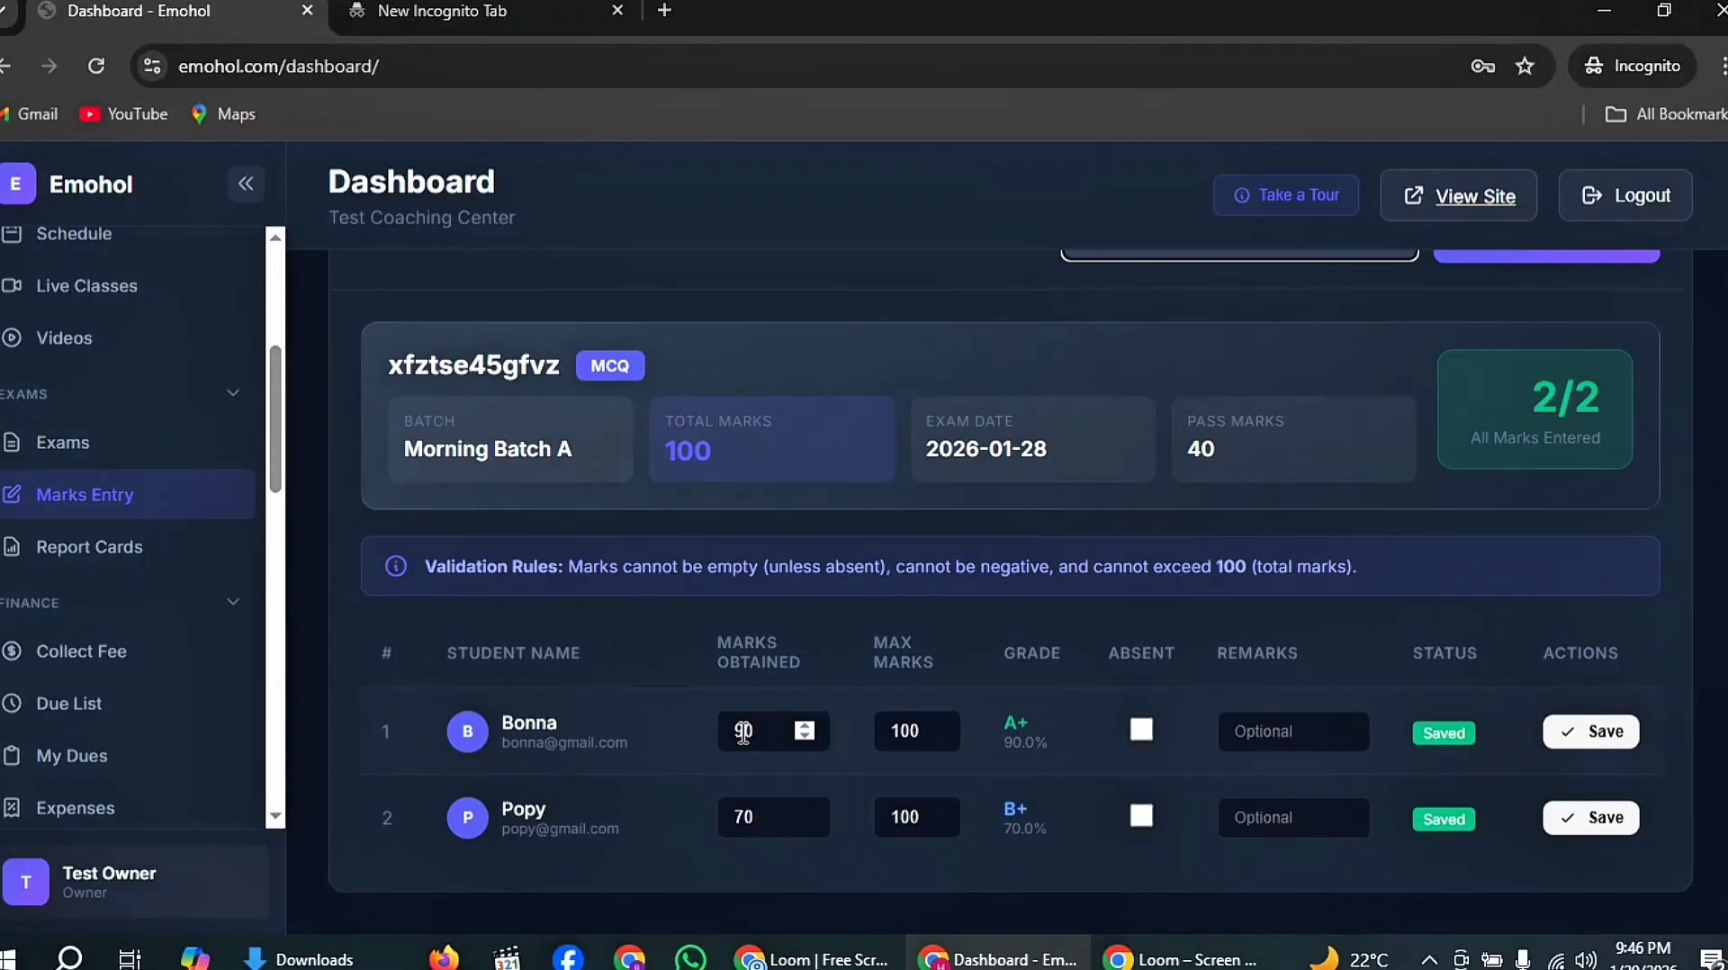
left_click(765, 731)
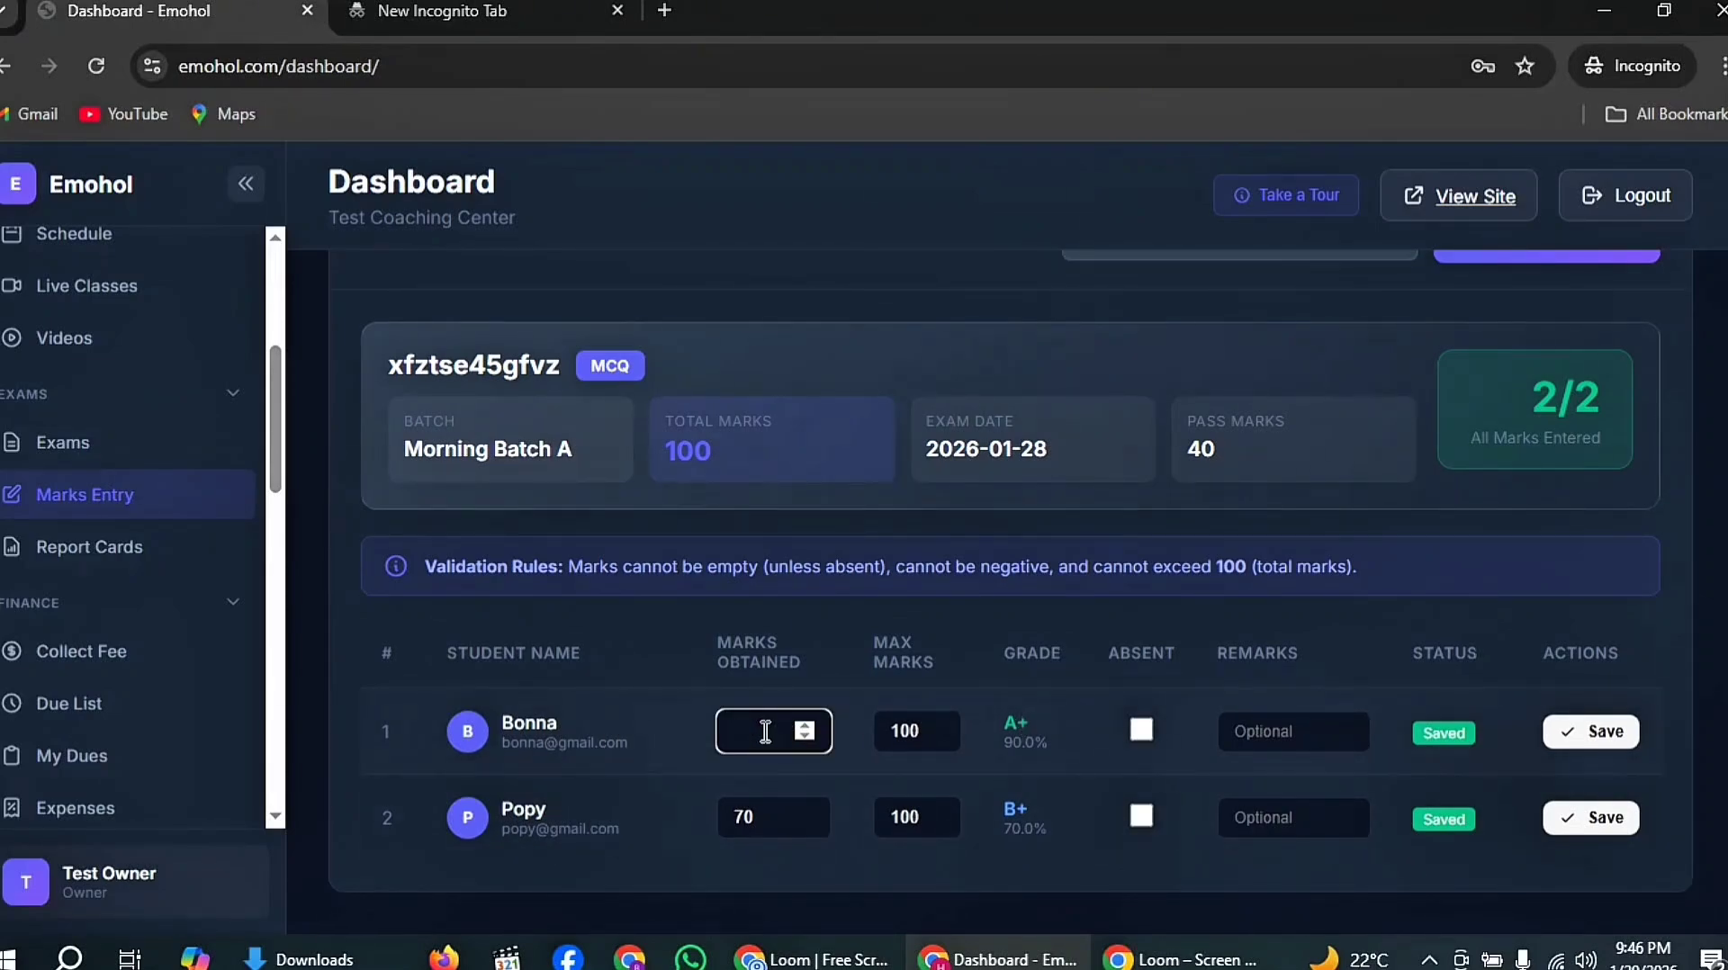
left_click(770, 820)
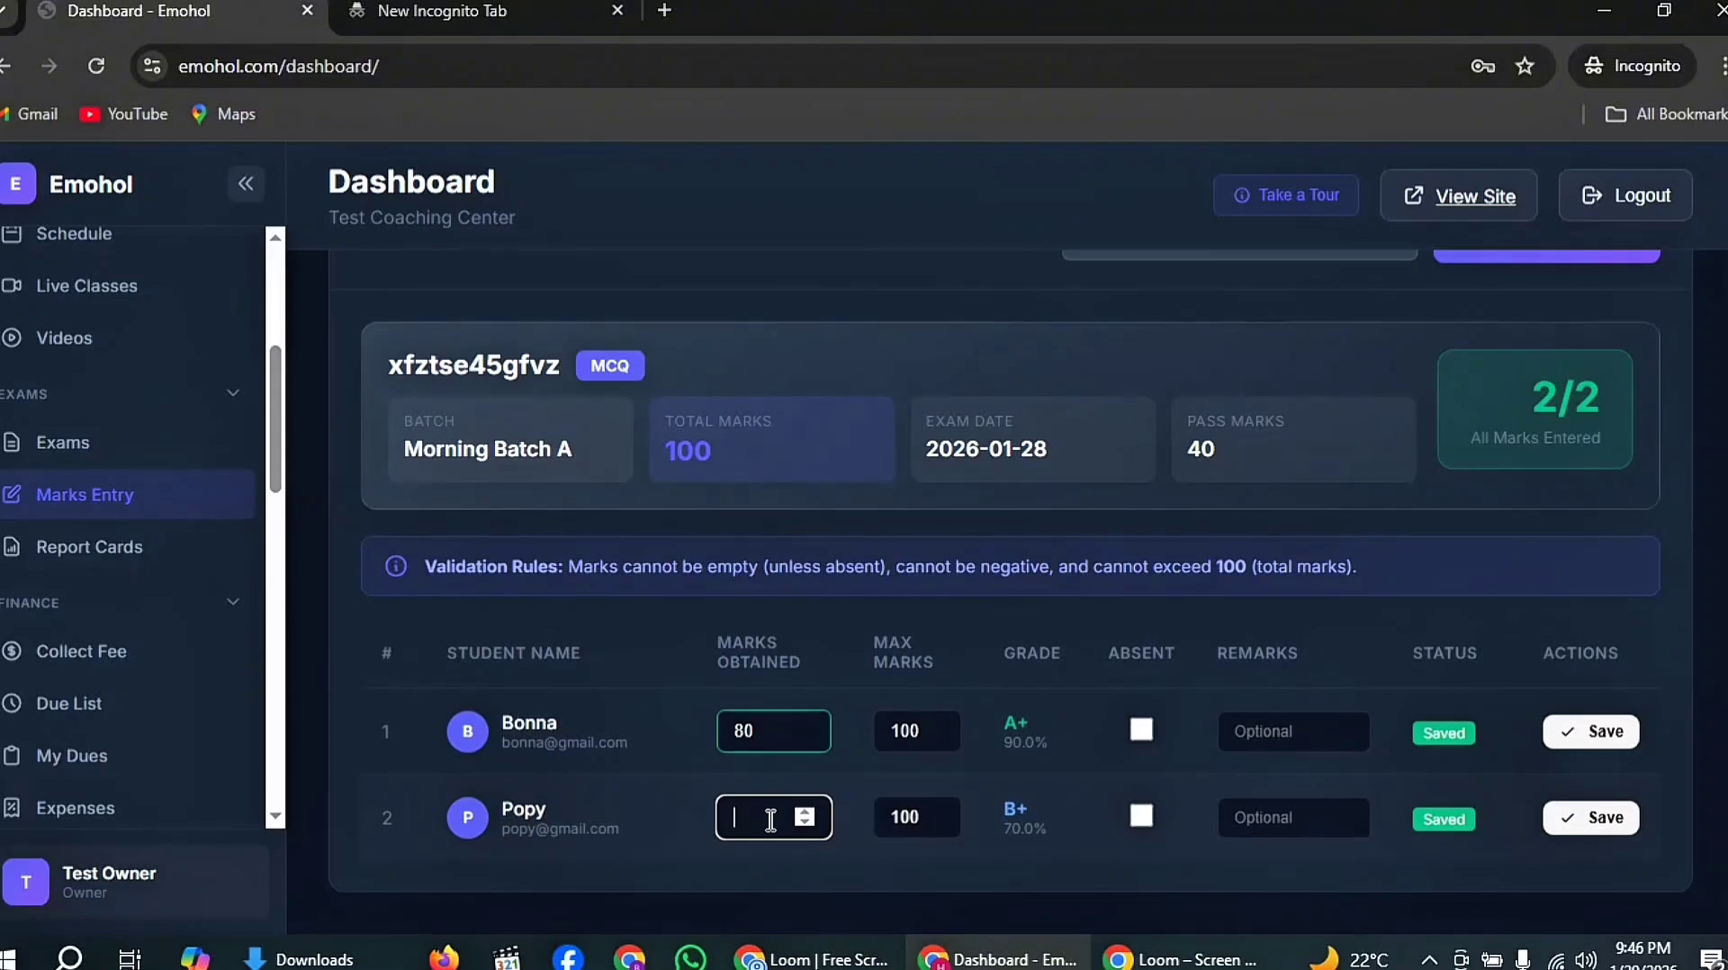
left_click(1585, 737)
left_click(1586, 824)
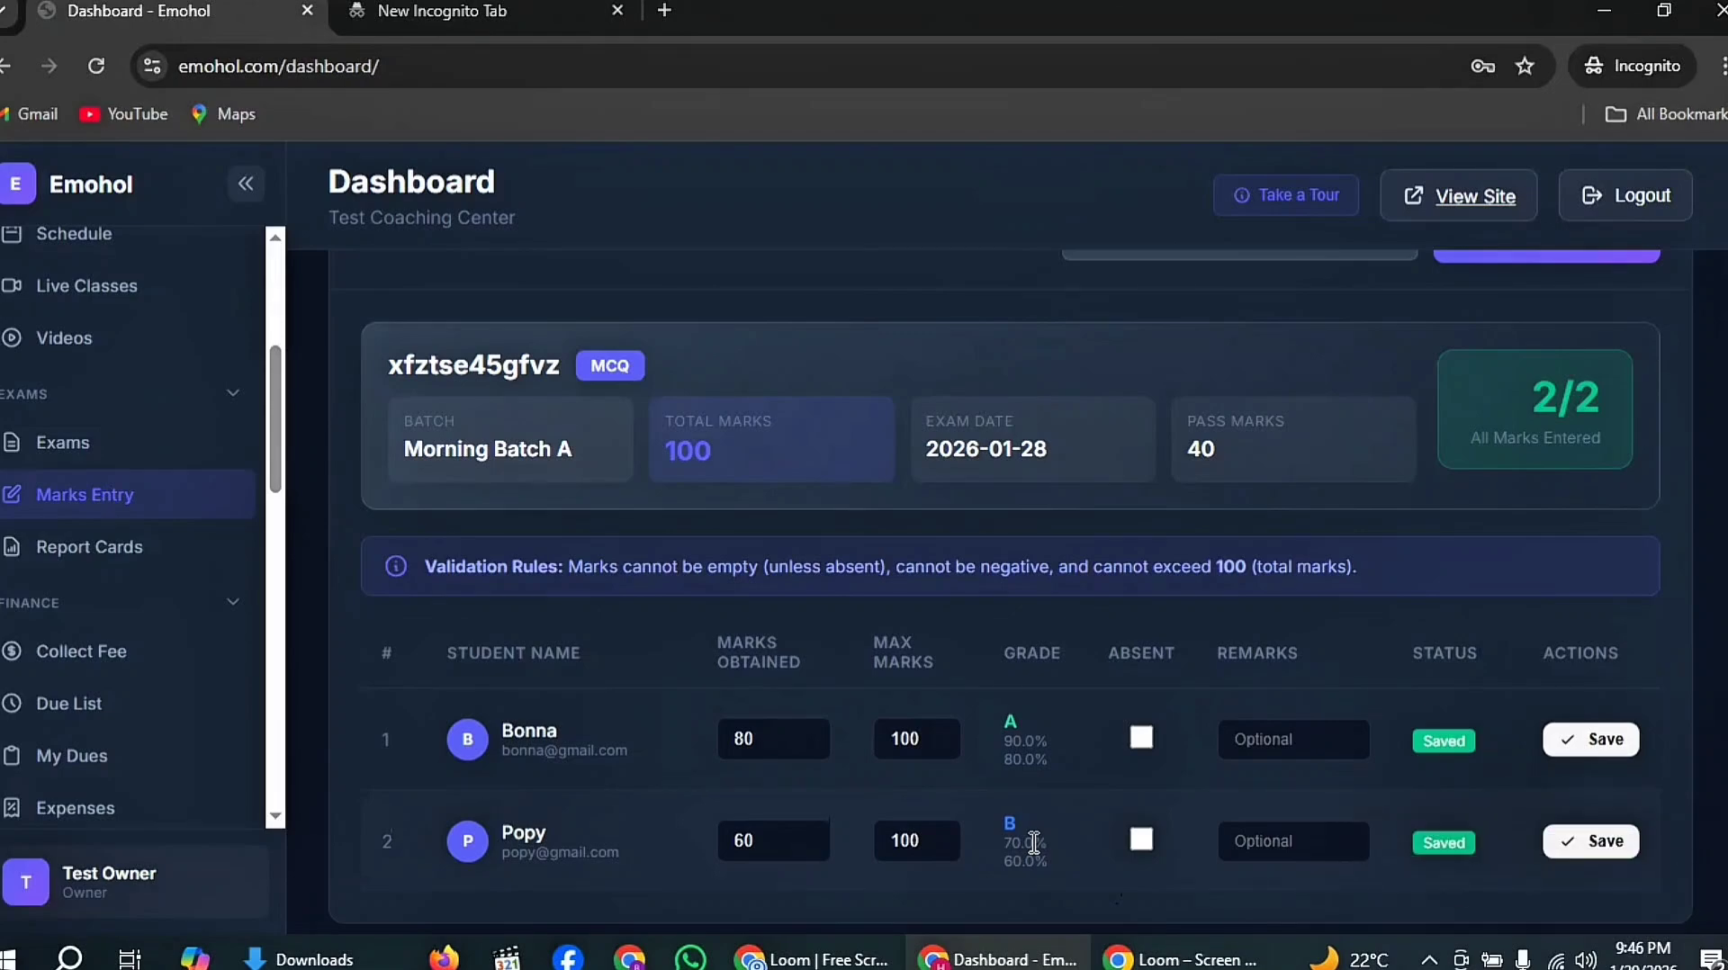
- Show the report cards for exam xfztse45gfvz (Morning Batch A) and regenerate them
scroll(995, 801, "down", 1)
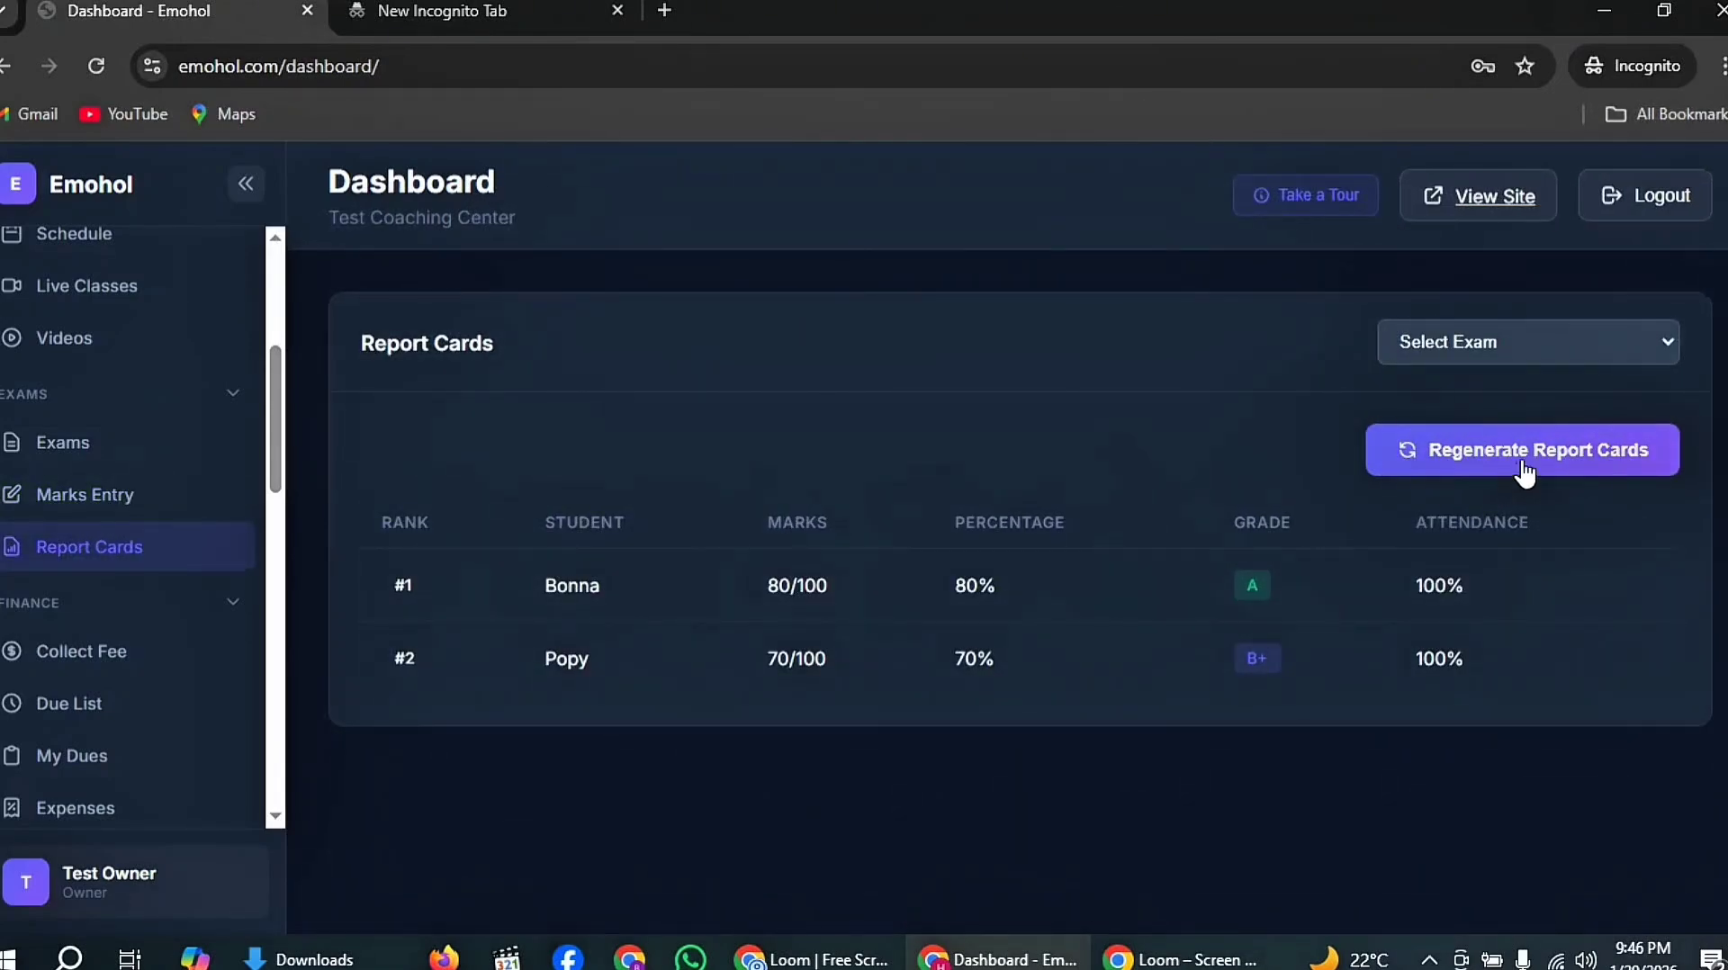
left_click(1513, 348)
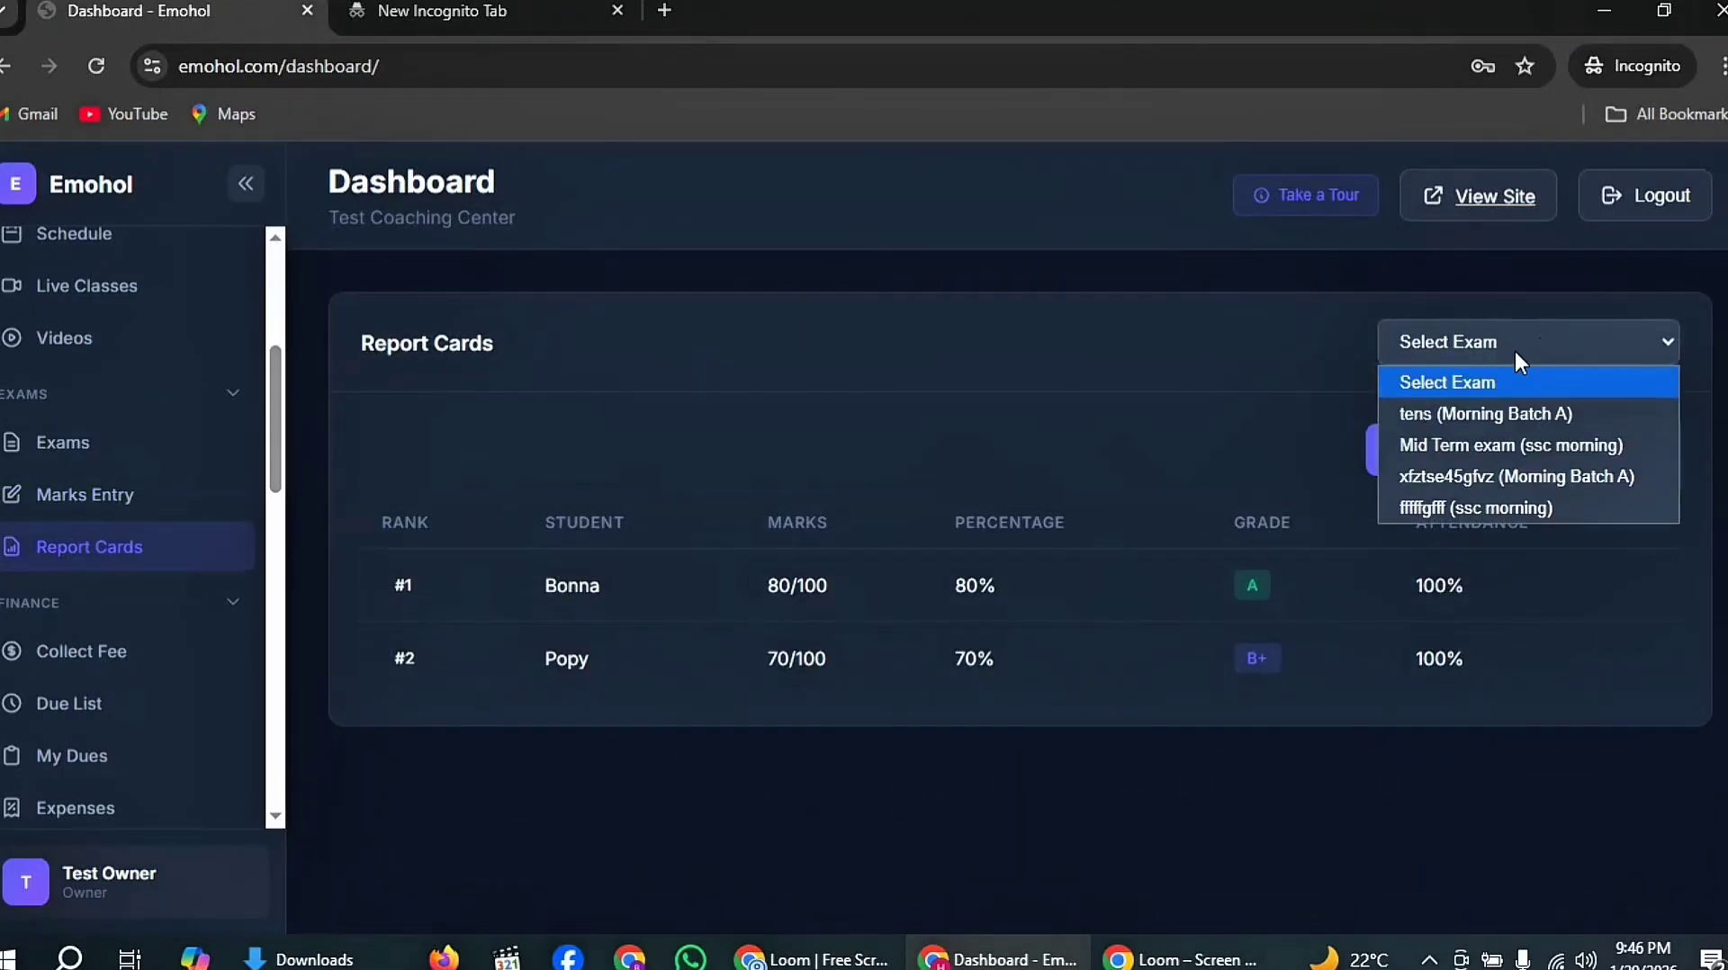
left_click(1552, 475)
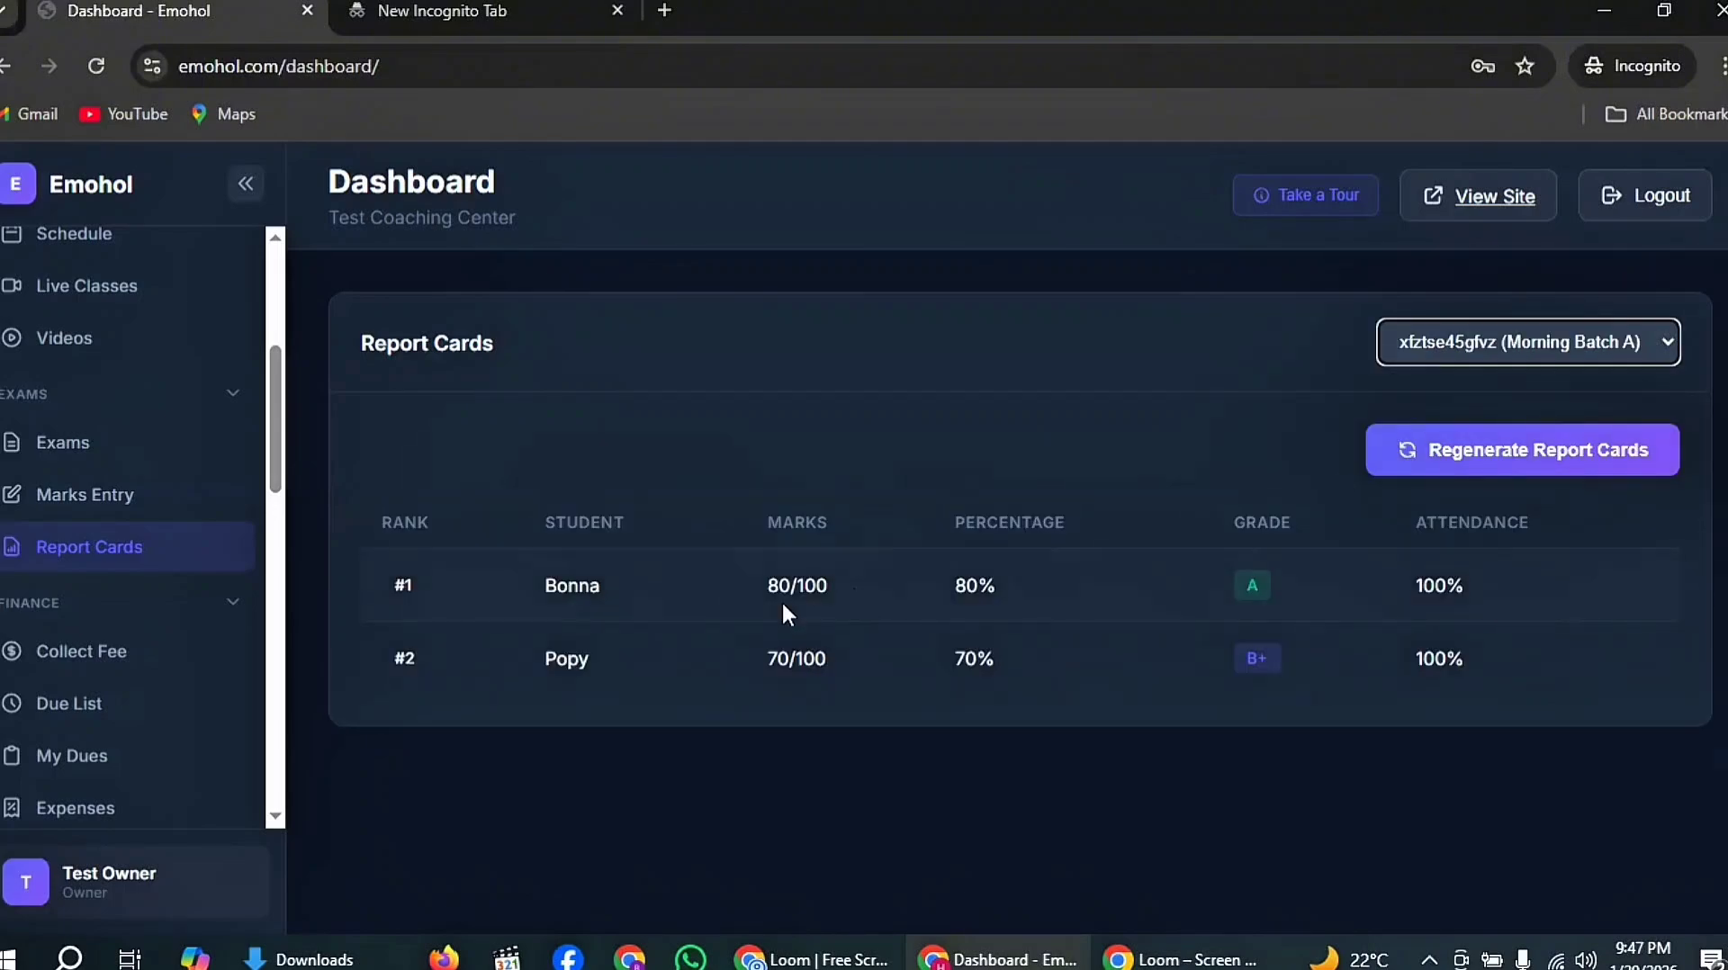
left_click(1458, 449)
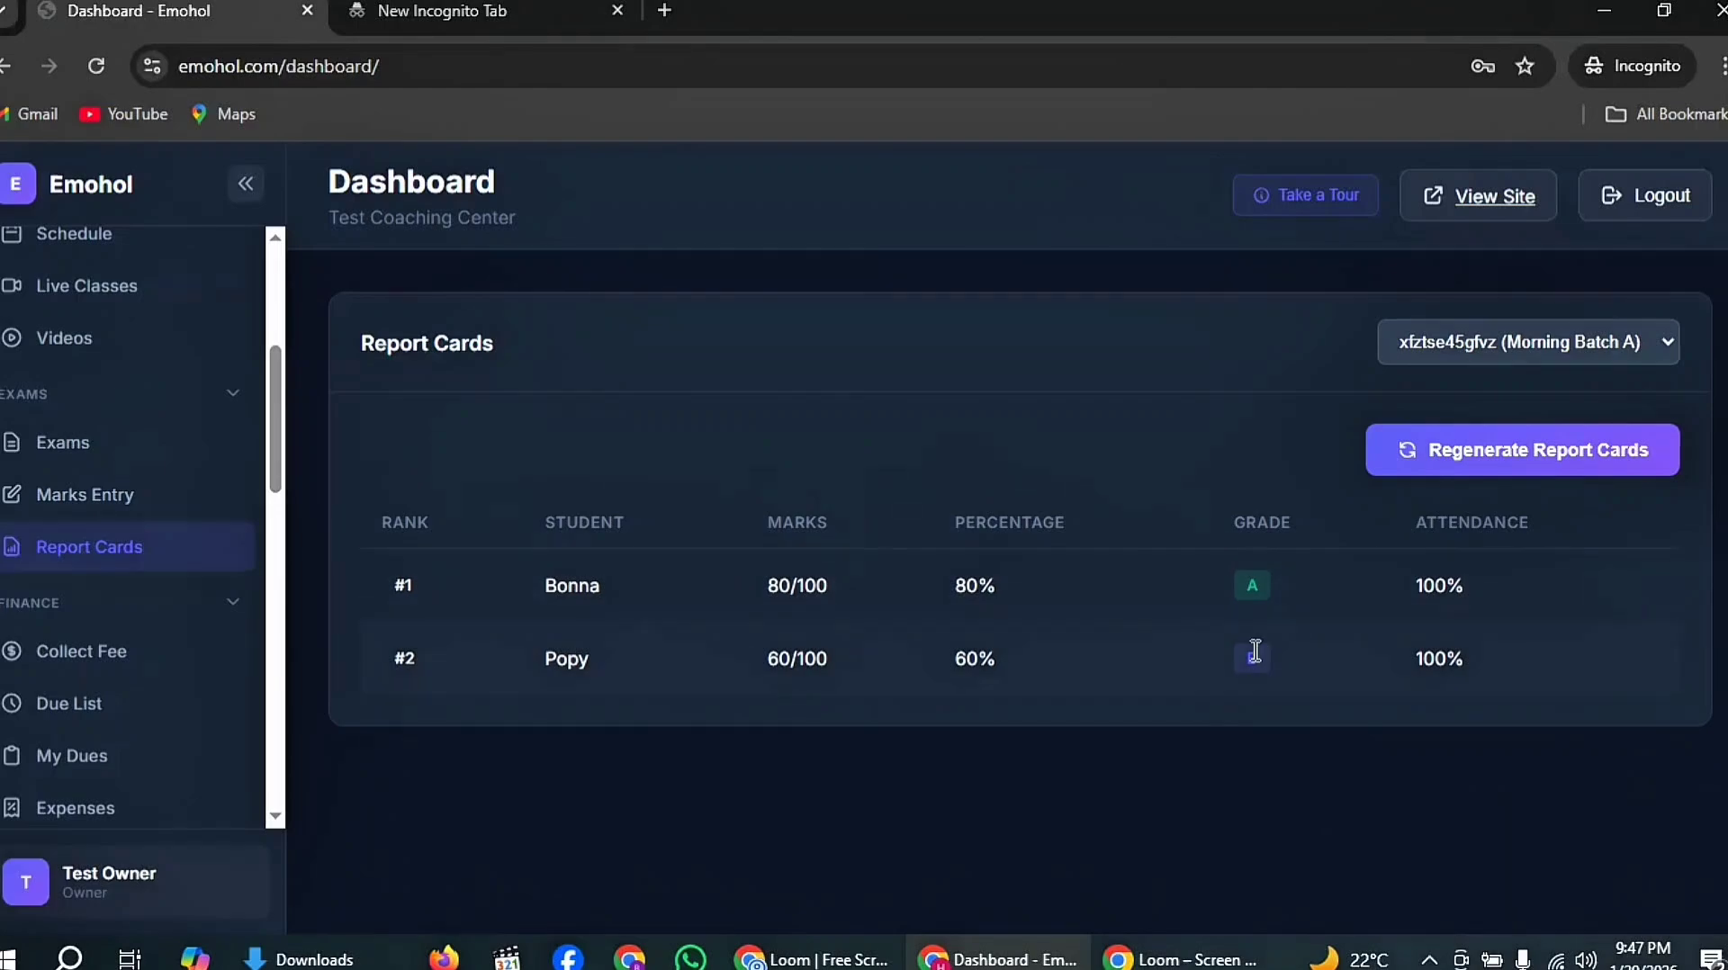
- Return to marks entry for exam xfztse45gfvz and check the students' marks and grades
left_click(153, 497)
scroll(1185, 752, "down", 3)
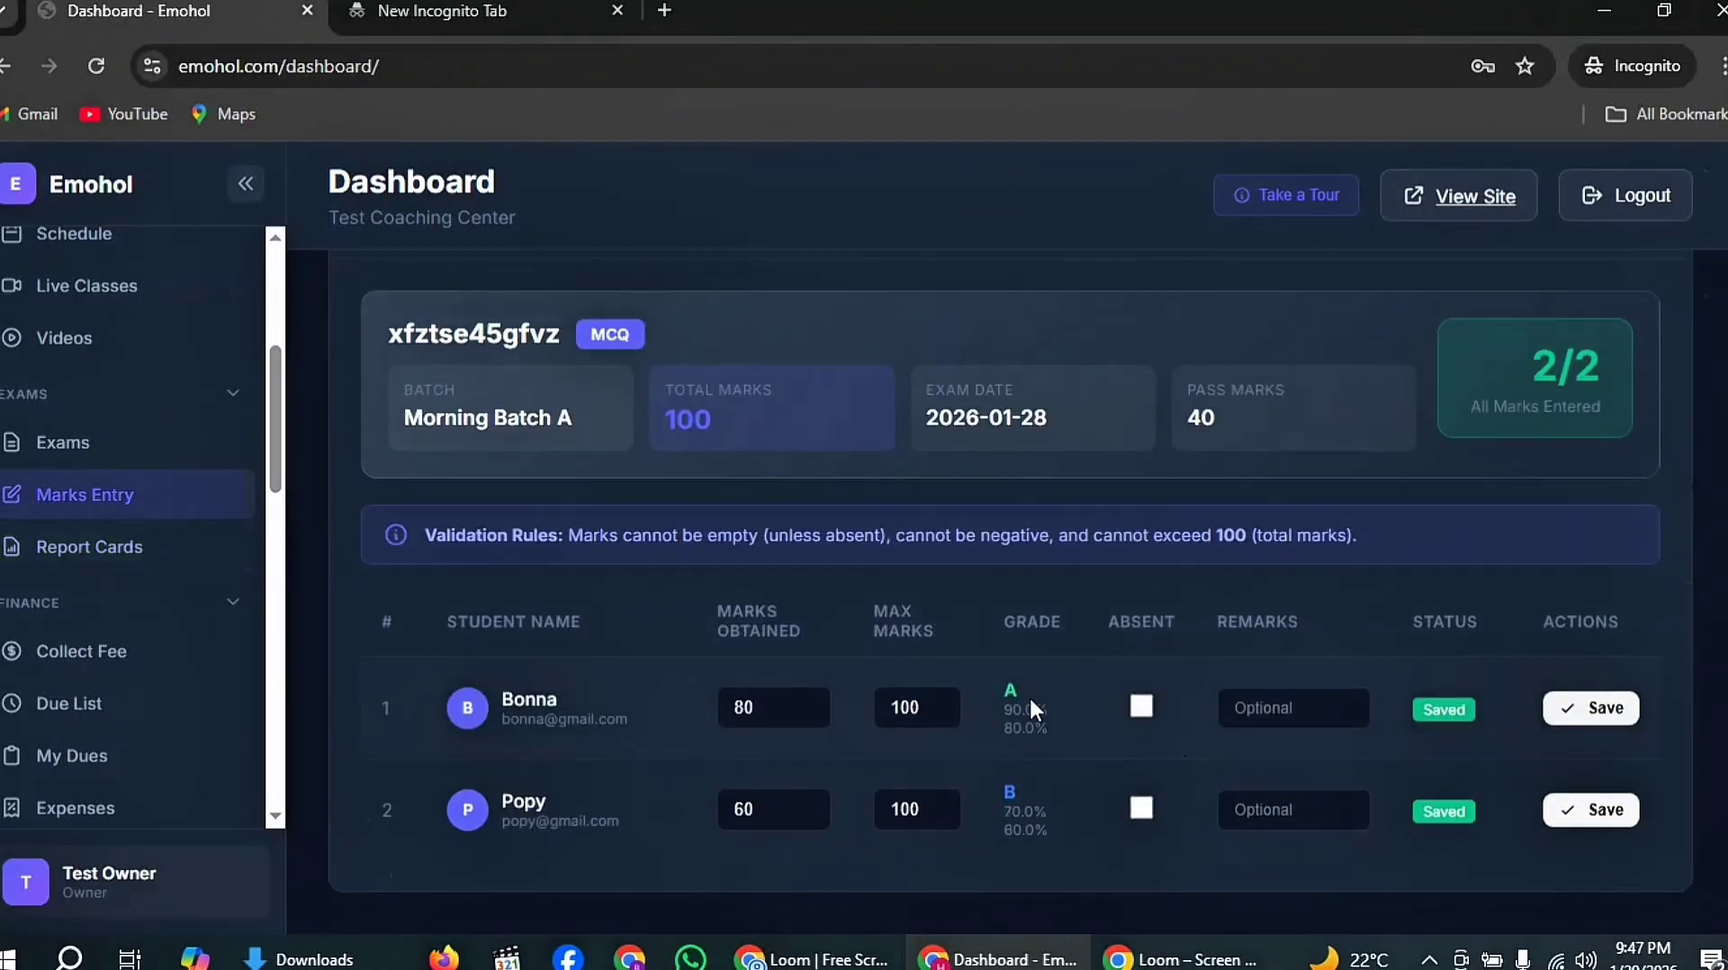